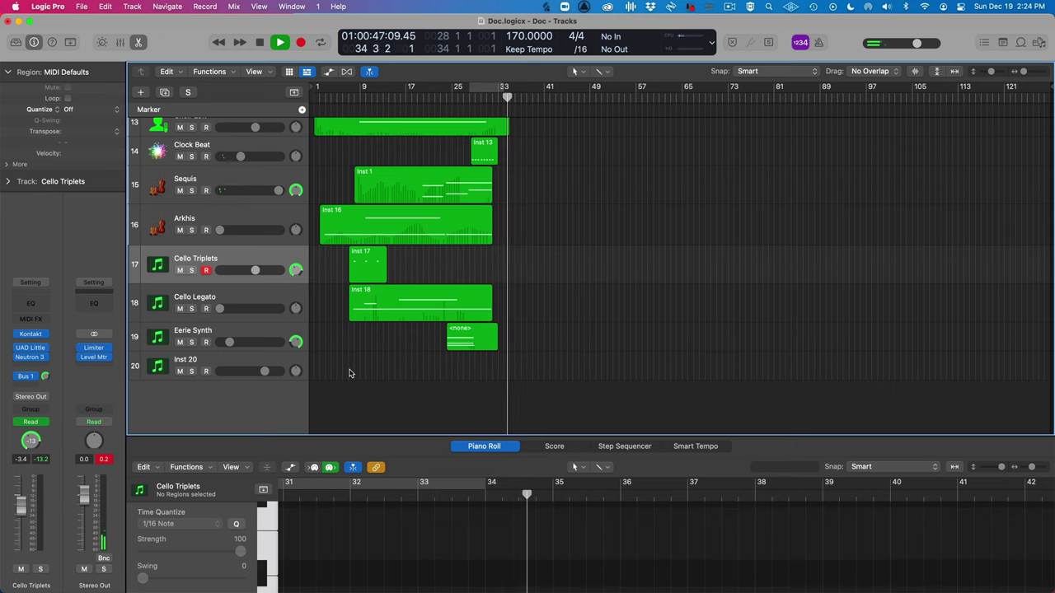
# Stop the full playback, then solo the Main Piano track and play it from the start of the project.
pyautogui.press('space')
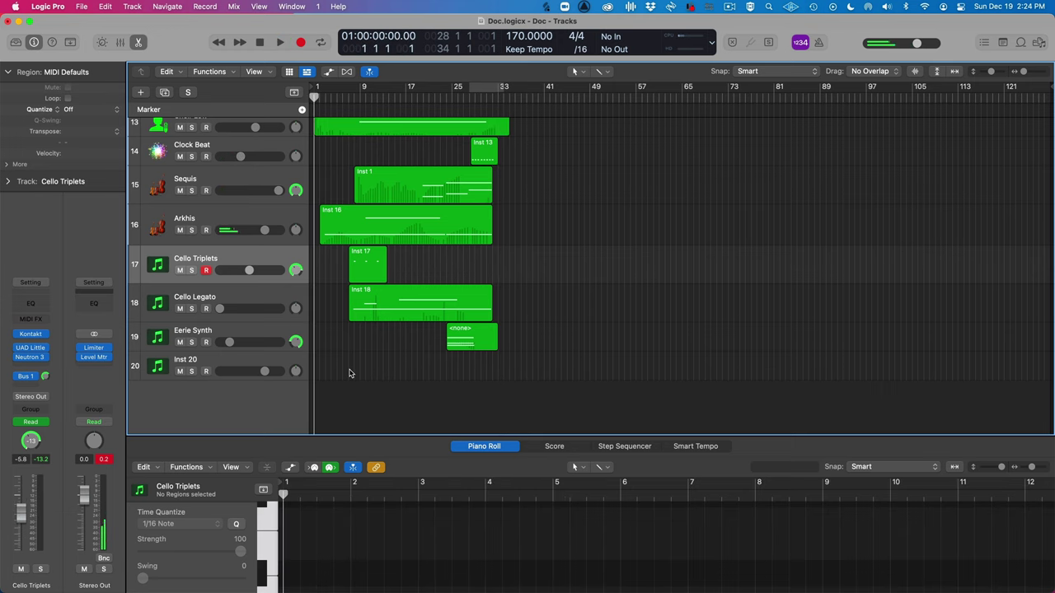
pyautogui.scroll(10, 349, 373)
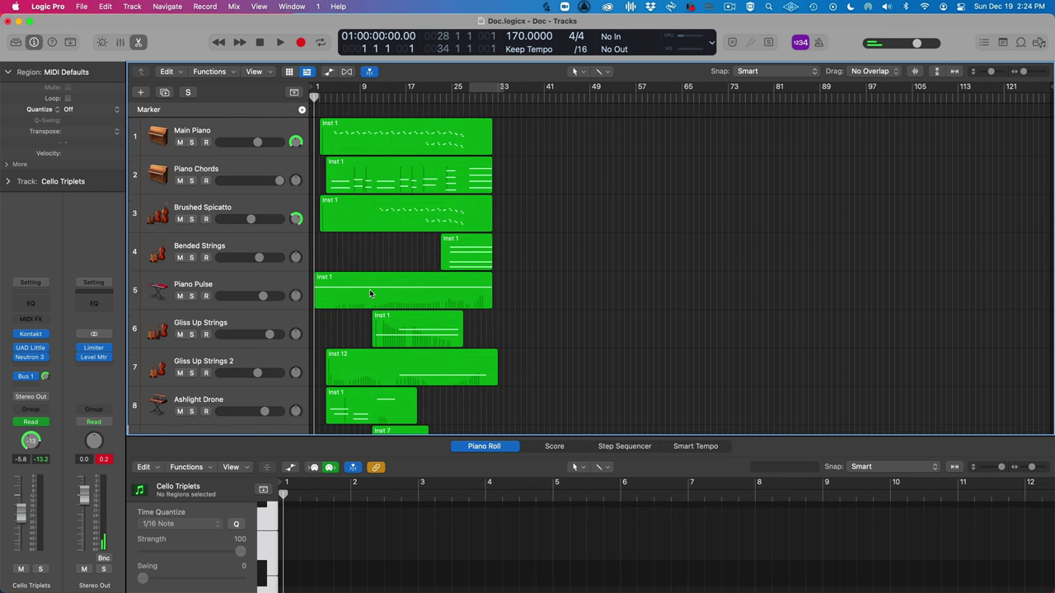
pyautogui.press('super+Right')
pyautogui.press('super+Right')
pyautogui.press('super+Right')
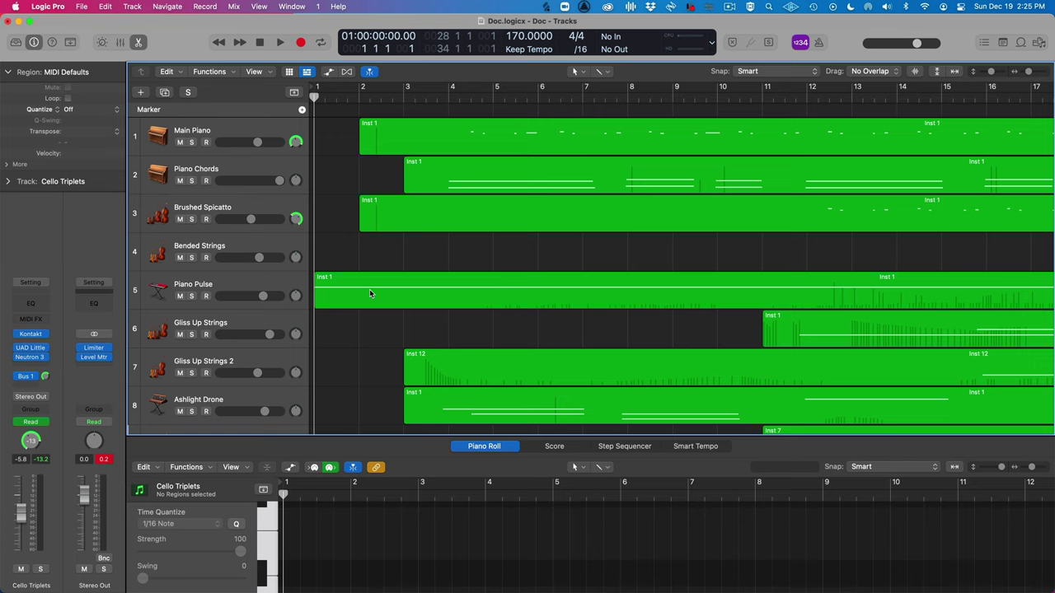
pyautogui.press('super+Right')
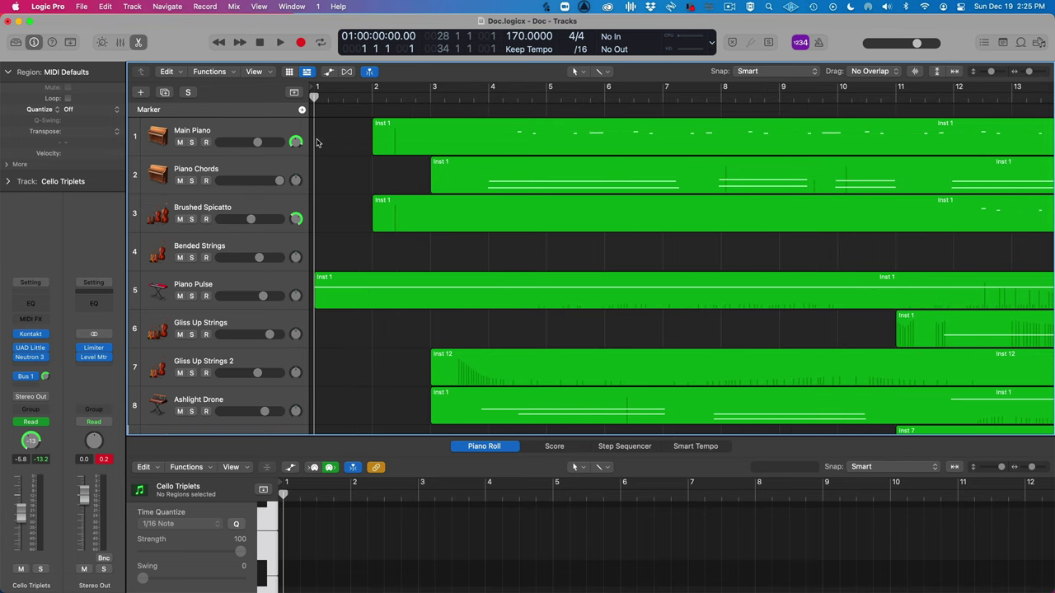
pyautogui.click(214, 133)
pyautogui.press('s')
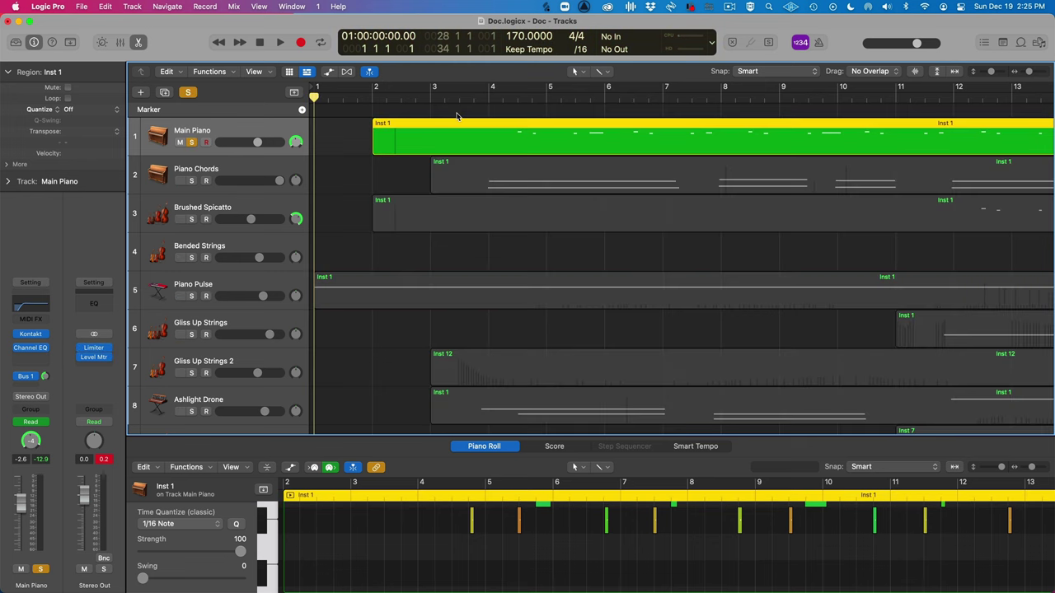
pyautogui.press('space')
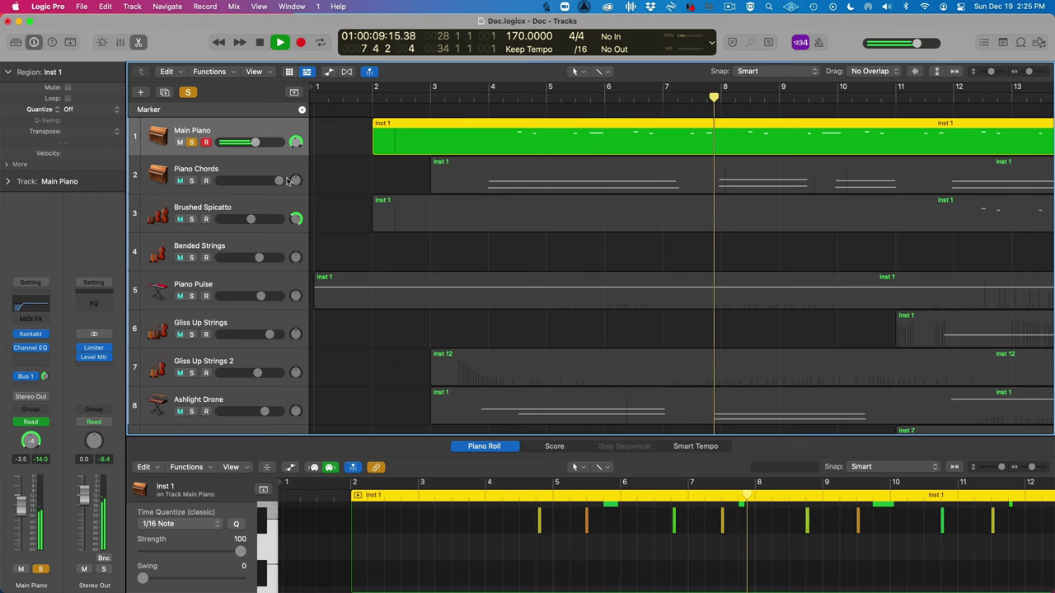
# Add the Piano Chords track to the solo and play both piano tracks together from around bar 3.
pyautogui.keyDown('shift'); pyautogui.click(234, 175); pyautogui.keyUp('shift')
pyautogui.click(191, 181)
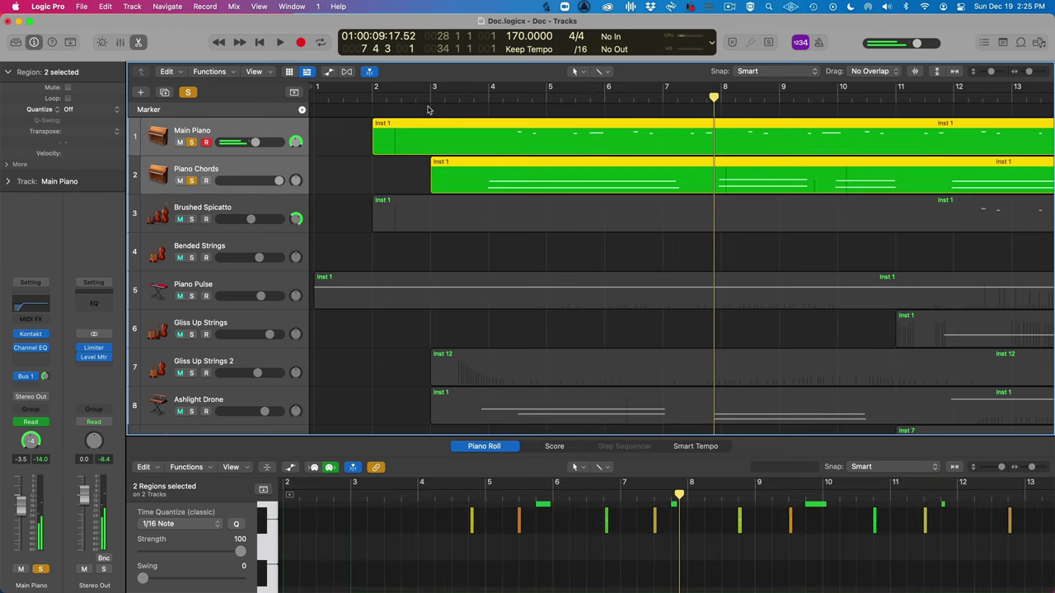
pyautogui.click(463, 98)
pyautogui.press('space')
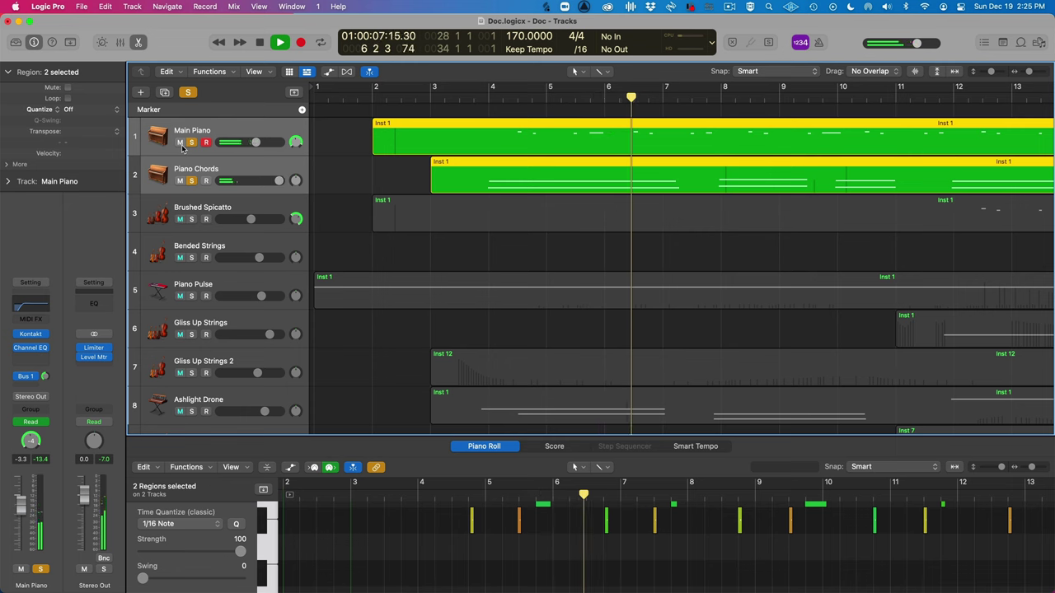
# Show the tracks' volume automation and follow the piano curves during playback, stopping at about bar 29.
pyautogui.press('super+Left')
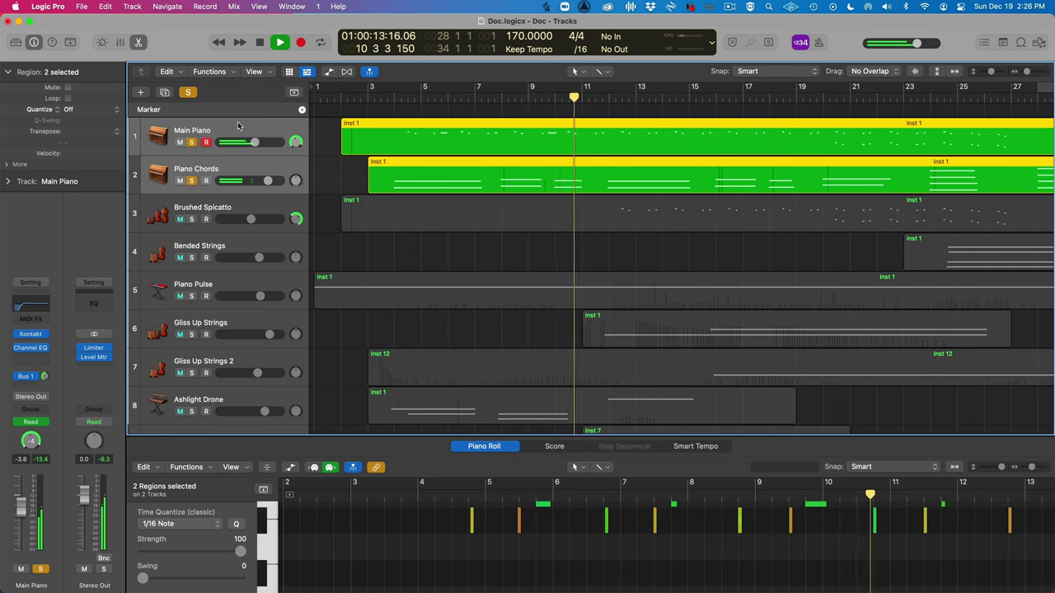
pyautogui.press('a')
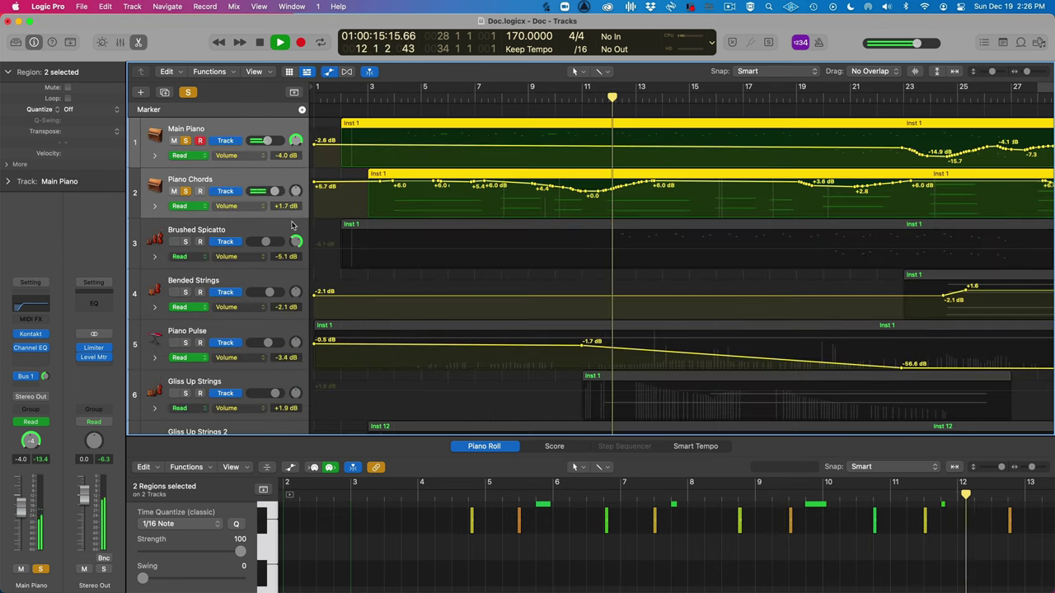
pyautogui.hscroll(5, 748, 145)
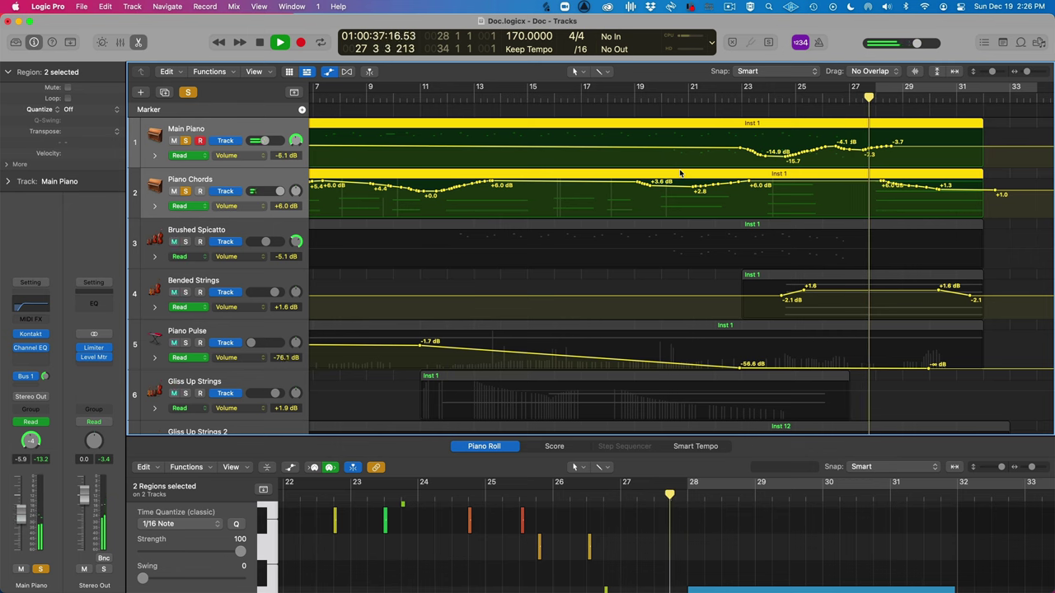
pyautogui.press('space')
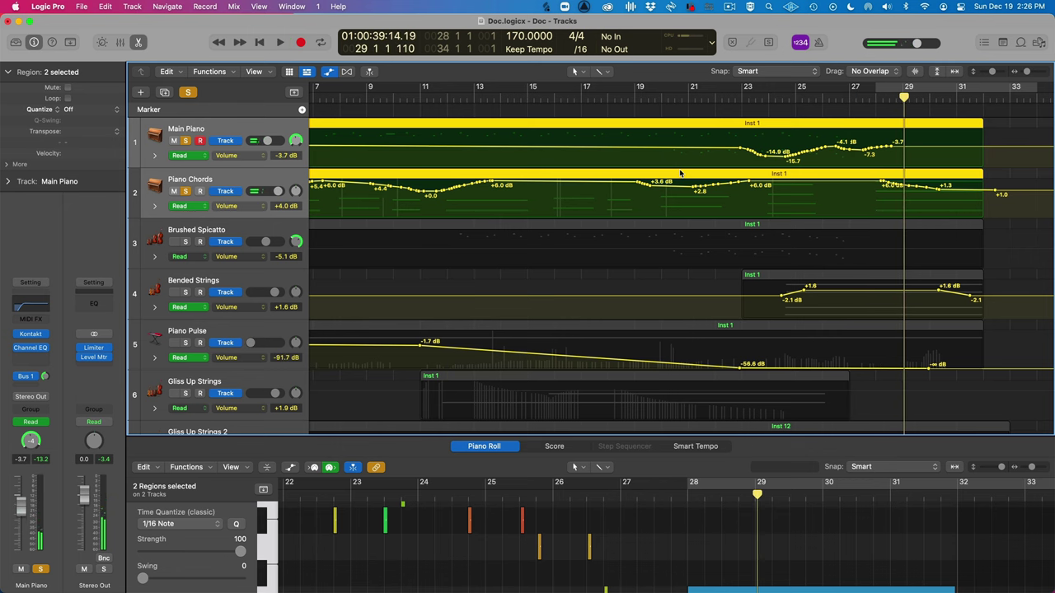
pyautogui.press('super+Left')
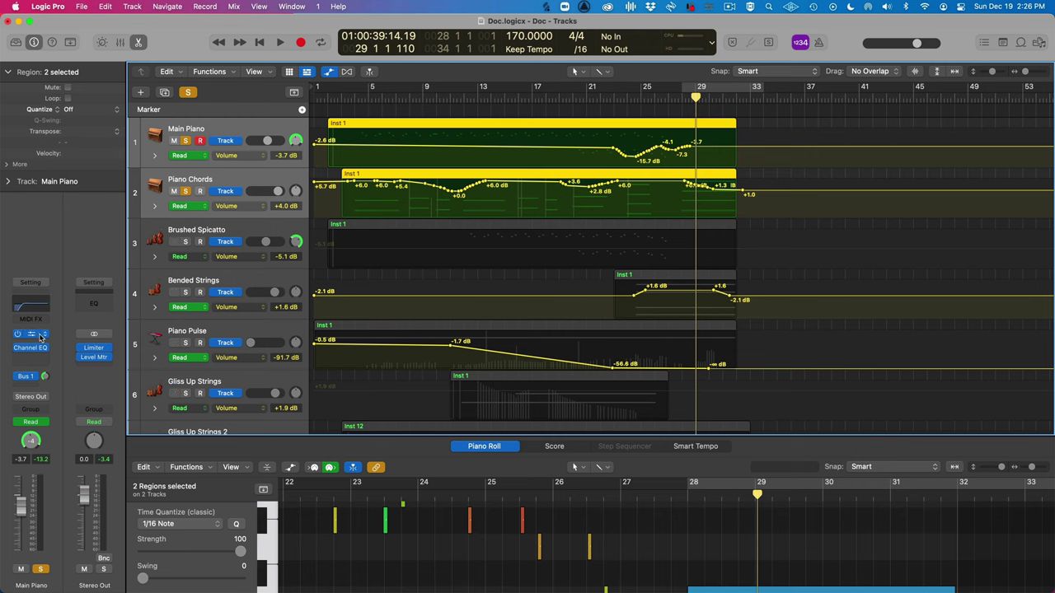
# View the Channel EQ settings of the Main Piano track, close them, and select the Piano Chords track.
pyautogui.click(36, 308)
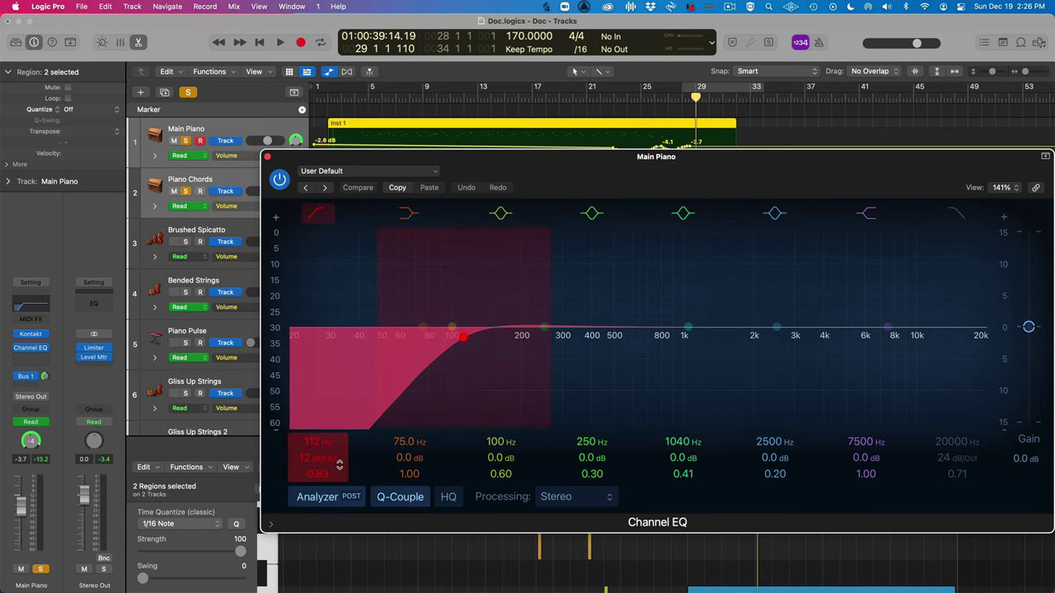
pyautogui.click(267, 159)
pyautogui.click(239, 176)
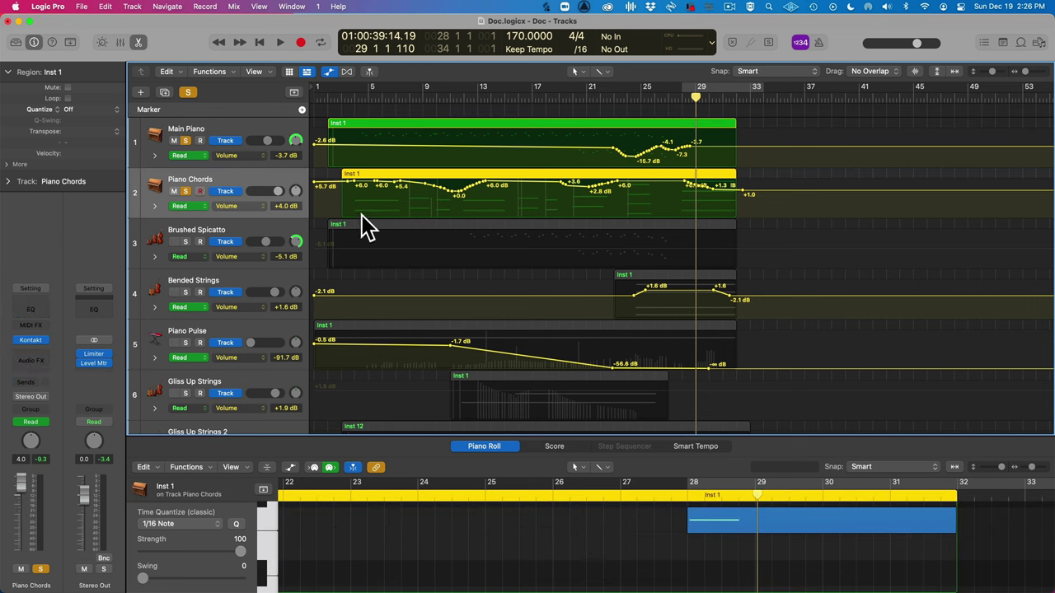
# View the Main Piano's Kontakt instrument, link the plug-in window to track selection, and compare the Piano Chords instrument before closing it.
pyautogui.click(218, 134)
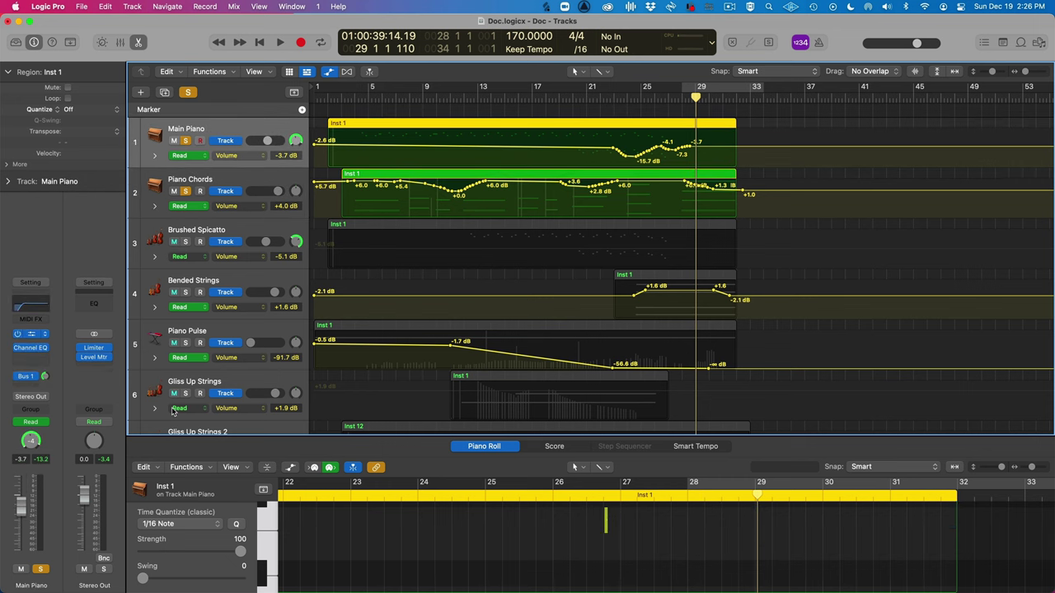
pyautogui.press('v')
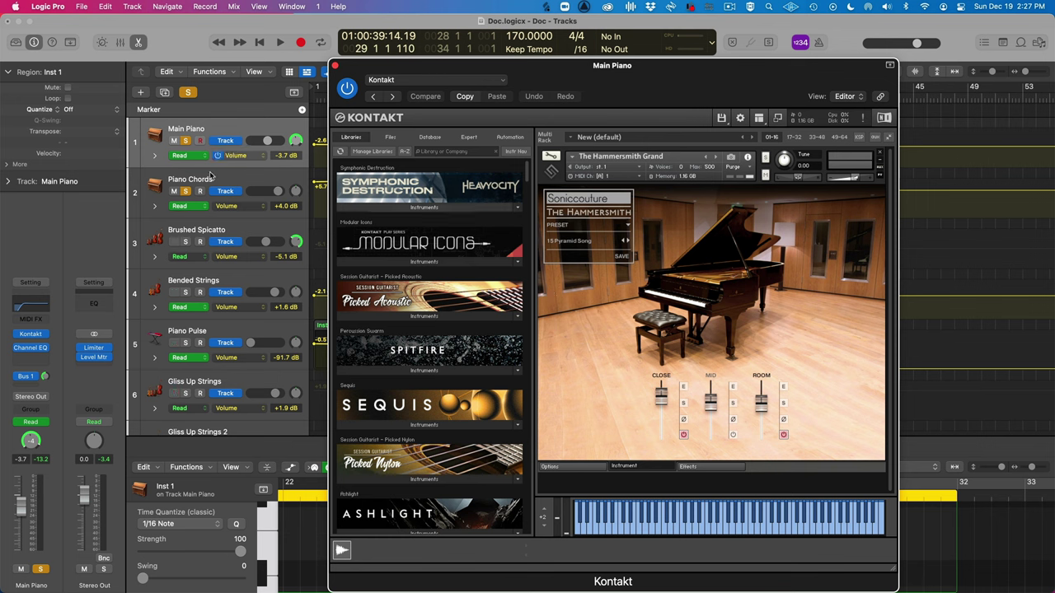
pyautogui.click(881, 96)
pyautogui.press('Down')
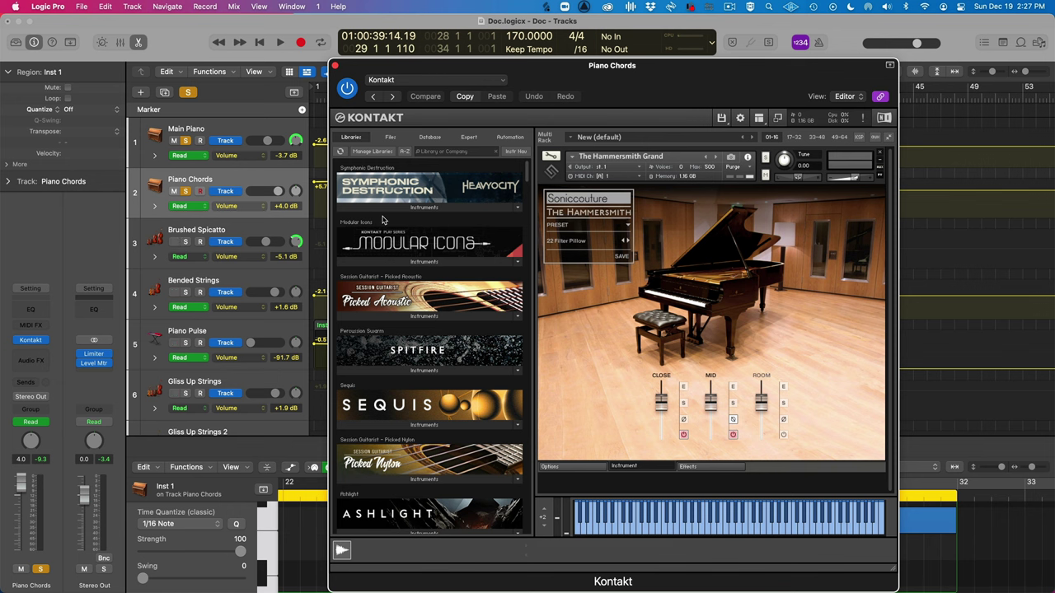
pyautogui.click(335, 66)
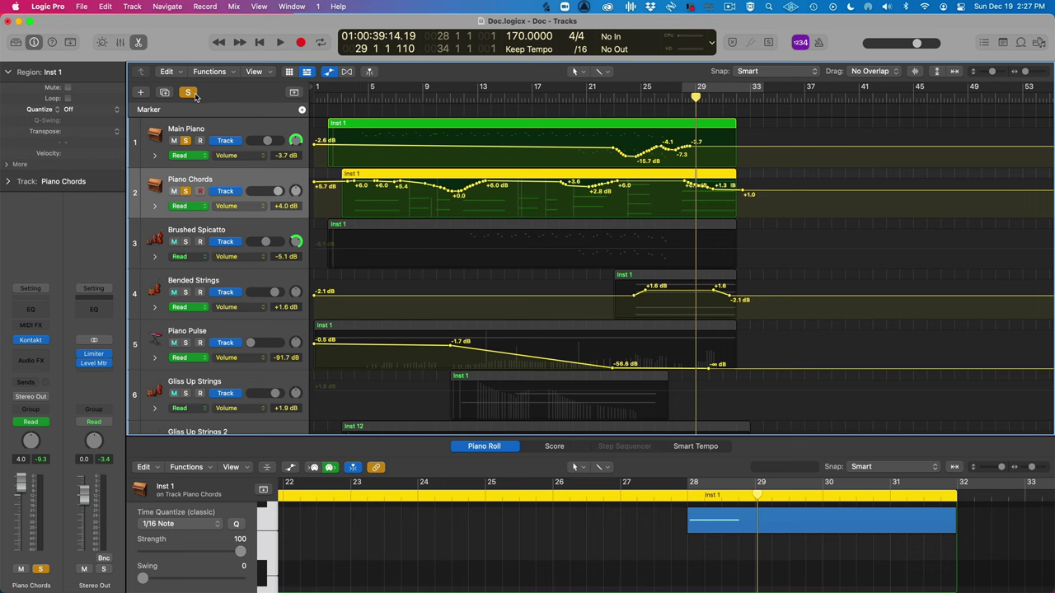
# Clear the piano solos, solo the Brushed Spicatto track, and play it from bar 11.
pyautogui.click(195, 94)
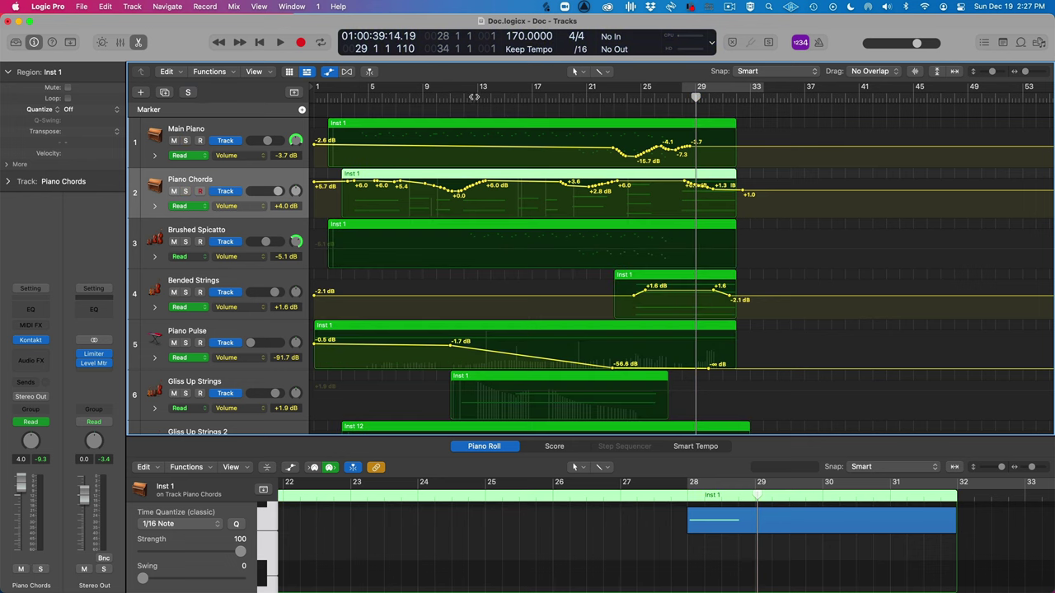
pyautogui.click(450, 98)
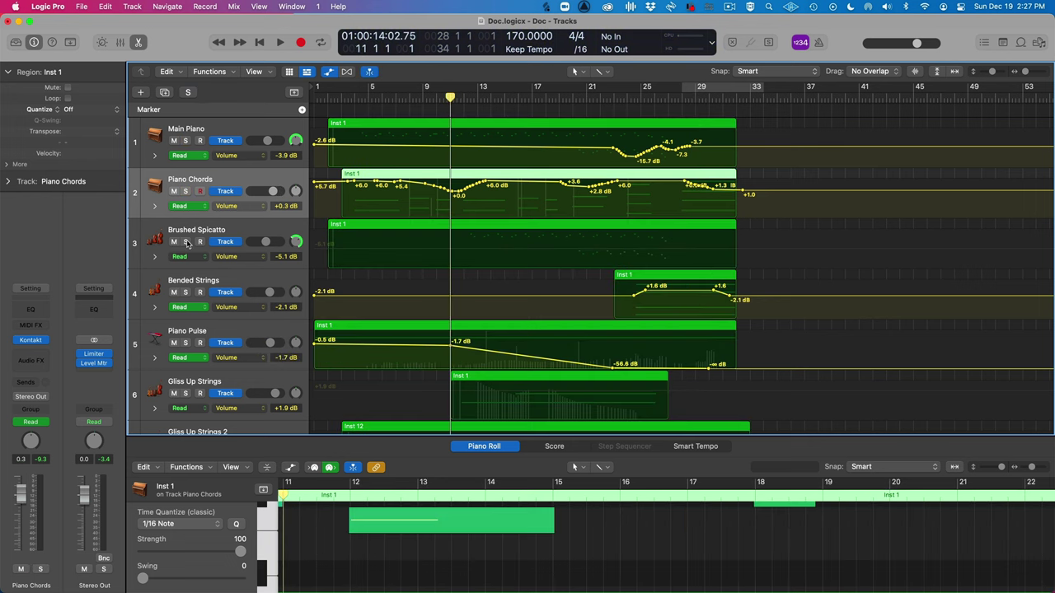
pyautogui.click(187, 243)
pyautogui.click(416, 253)
pyautogui.press('space')
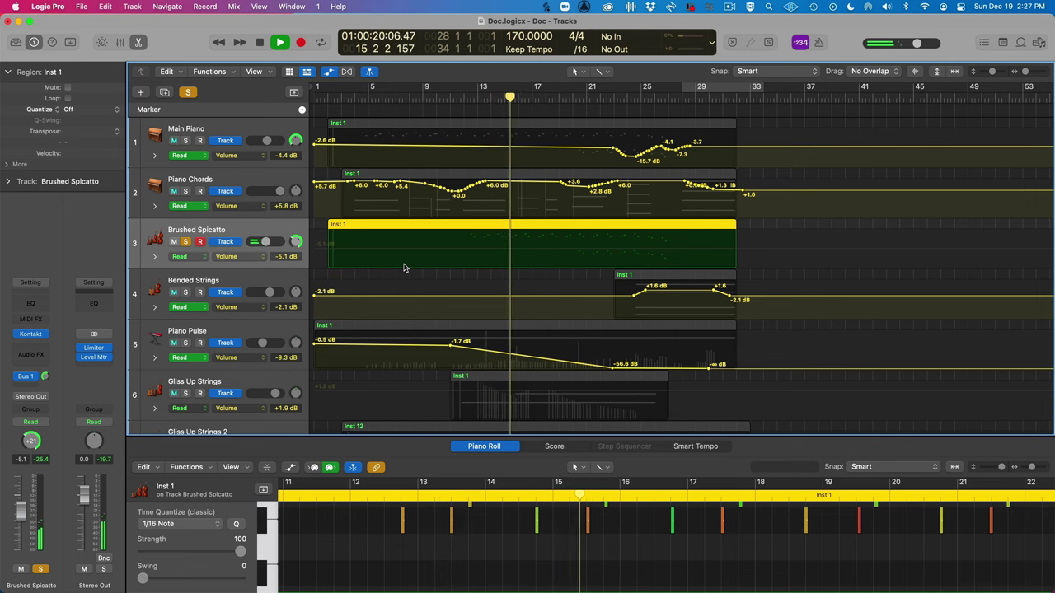
pyautogui.press('space')
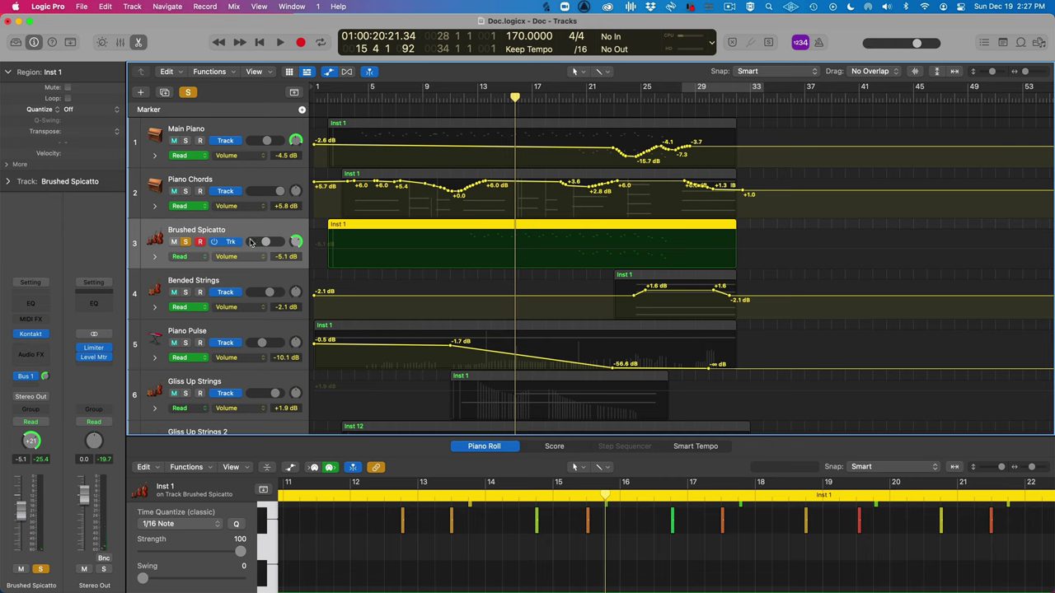
# Play the soloed Brushed Spicatto part again from bar 21 and stop at about bar 23.
pyautogui.click(584, 98)
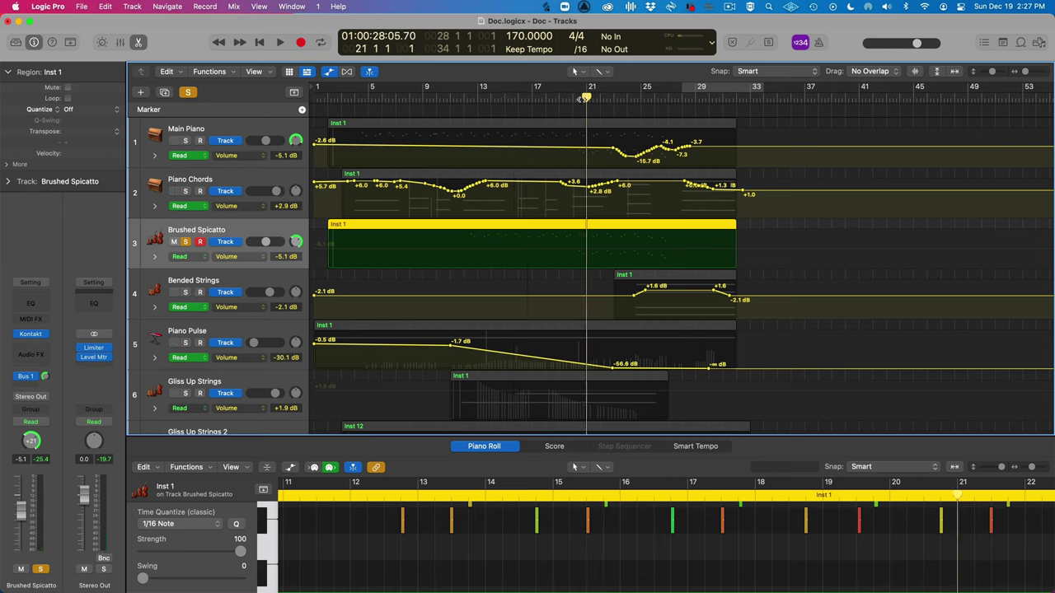
pyautogui.press('space')
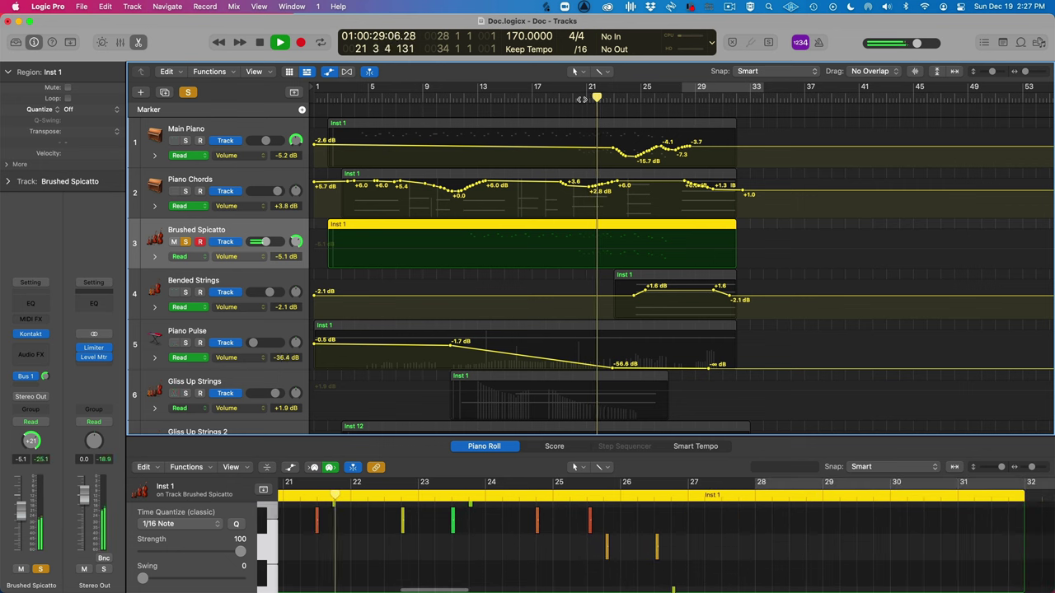
pyautogui.press('space')
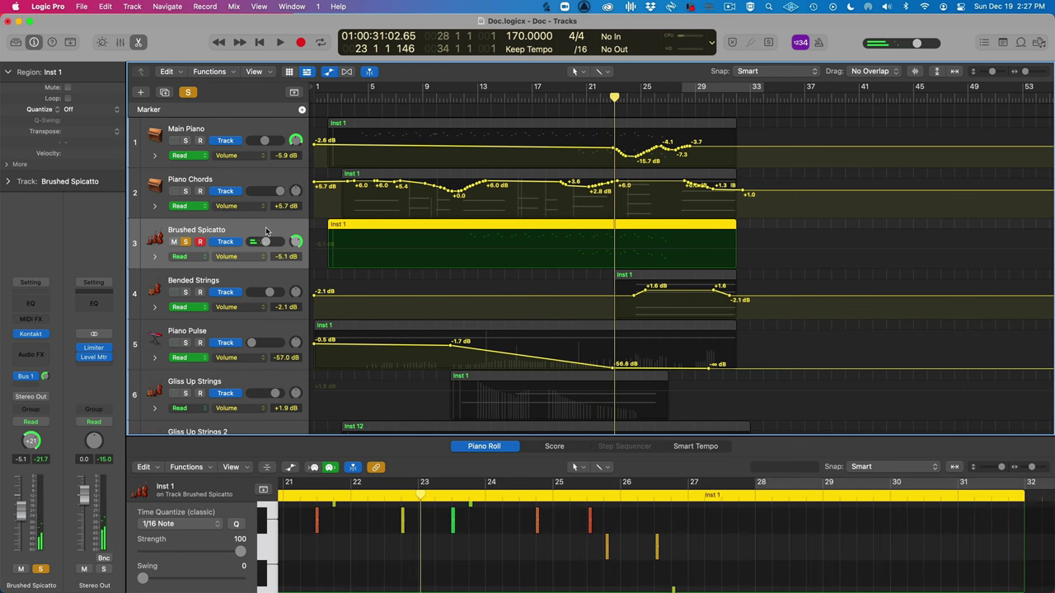
# Inspect the Neoverb Pro reverb on the Main Piano's Bus 1 send, including its detailed early and tail controls, and close it.
pyautogui.click(209, 132)
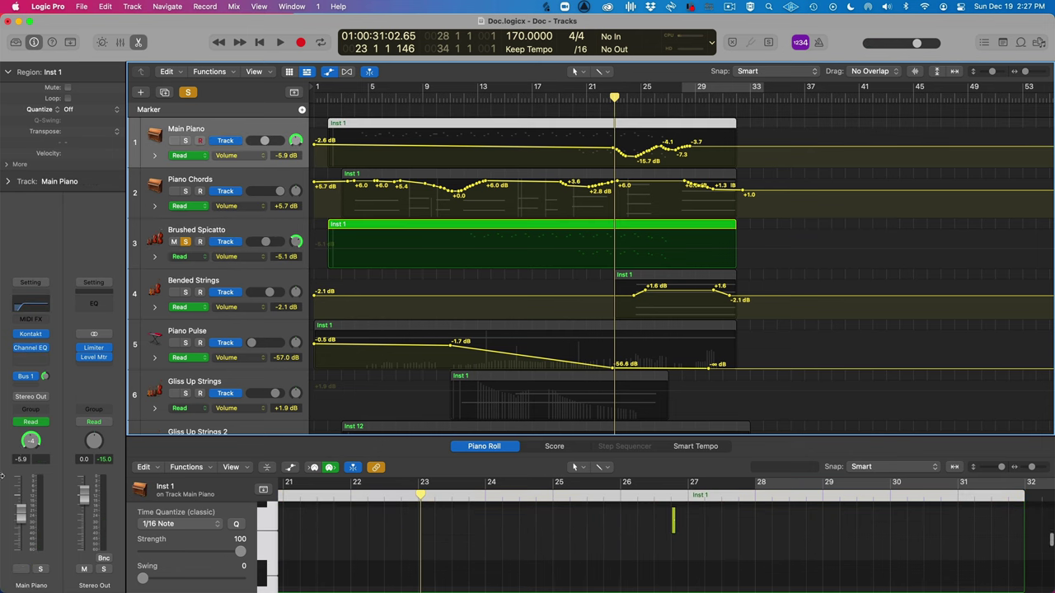
pyautogui.click(28, 379)
pyautogui.click(37, 373)
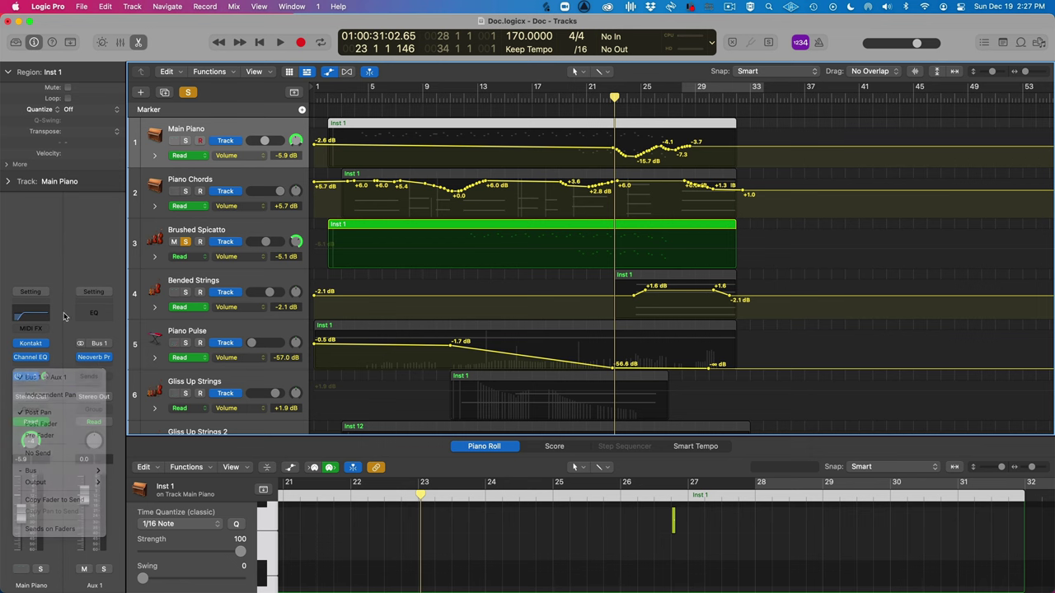
pyautogui.click(100, 360)
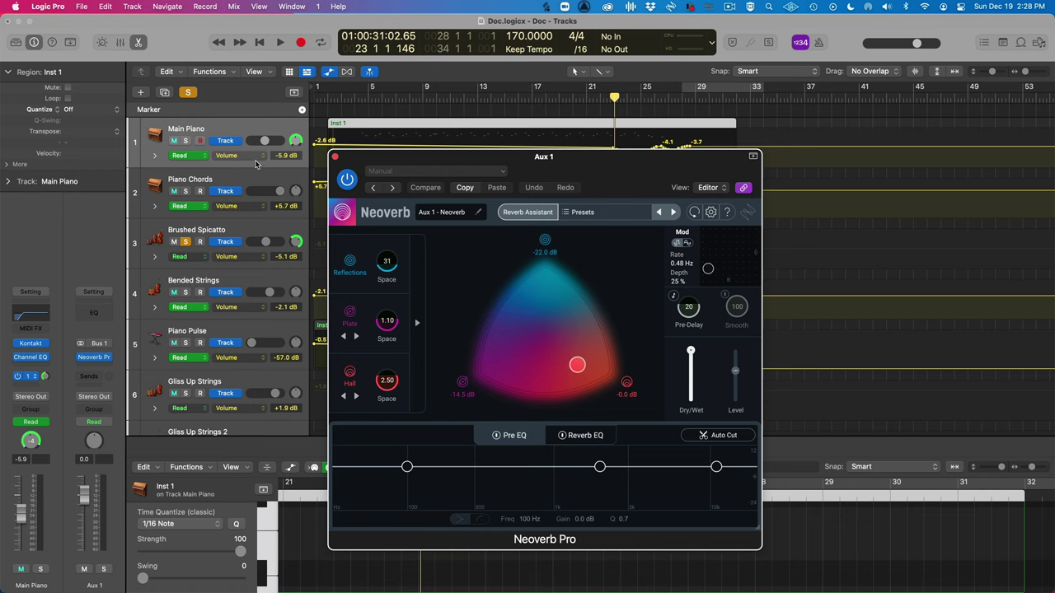
pyautogui.click(417, 322)
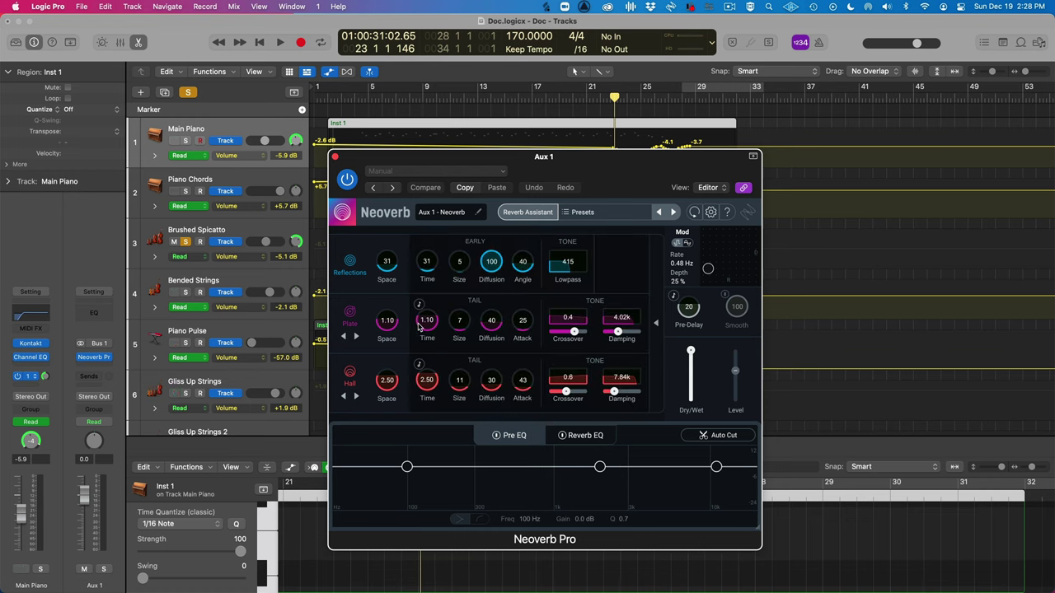
pyautogui.click(334, 156)
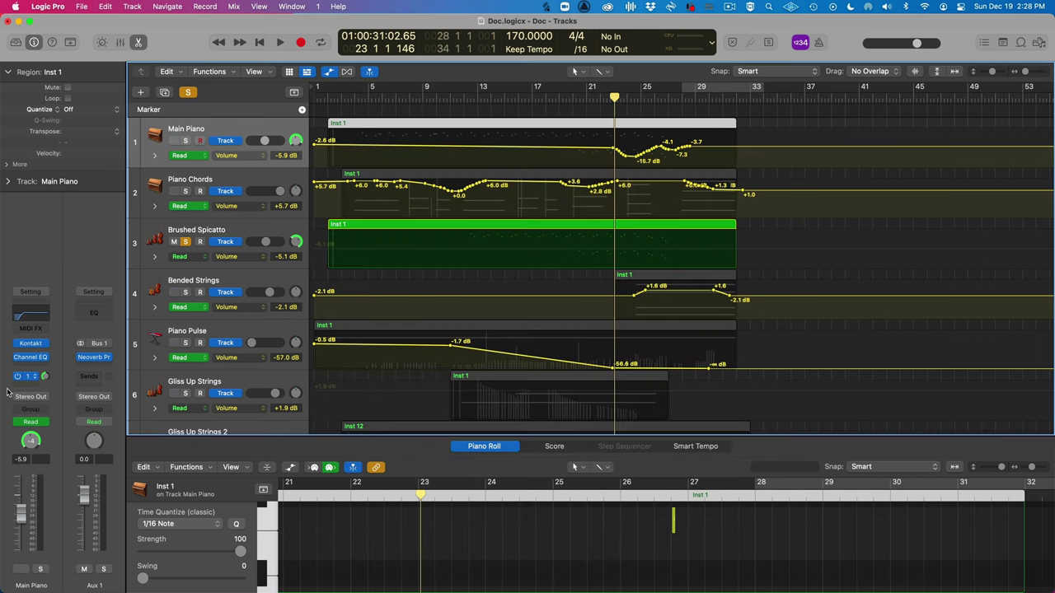
# Open the Brushed Spicatto track's Kontakt instrument, hide the plug-in window's header, and reposition the window to examine the Albion patch.
pyautogui.click(212, 227)
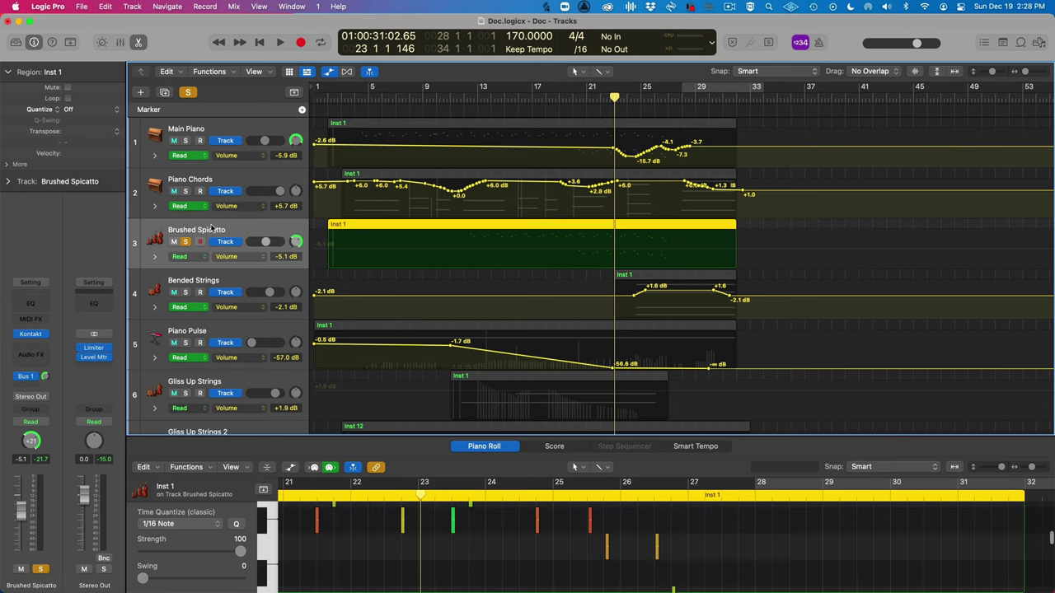
pyautogui.moveTo(35, 337)
pyautogui.click(34, 337)
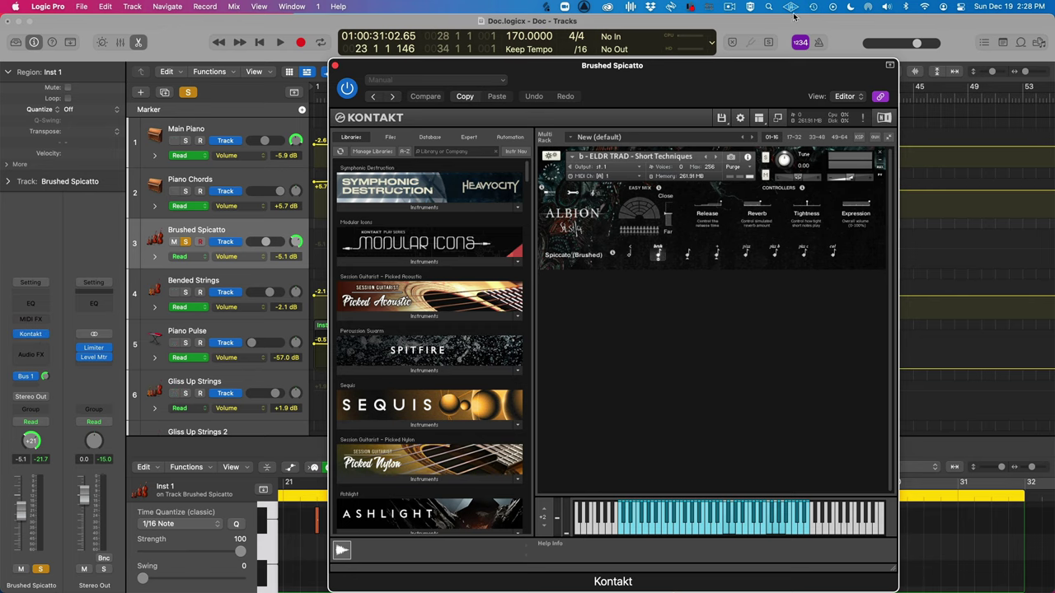
pyautogui.moveTo(714, 79); pyautogui.dragTo(516, 67)
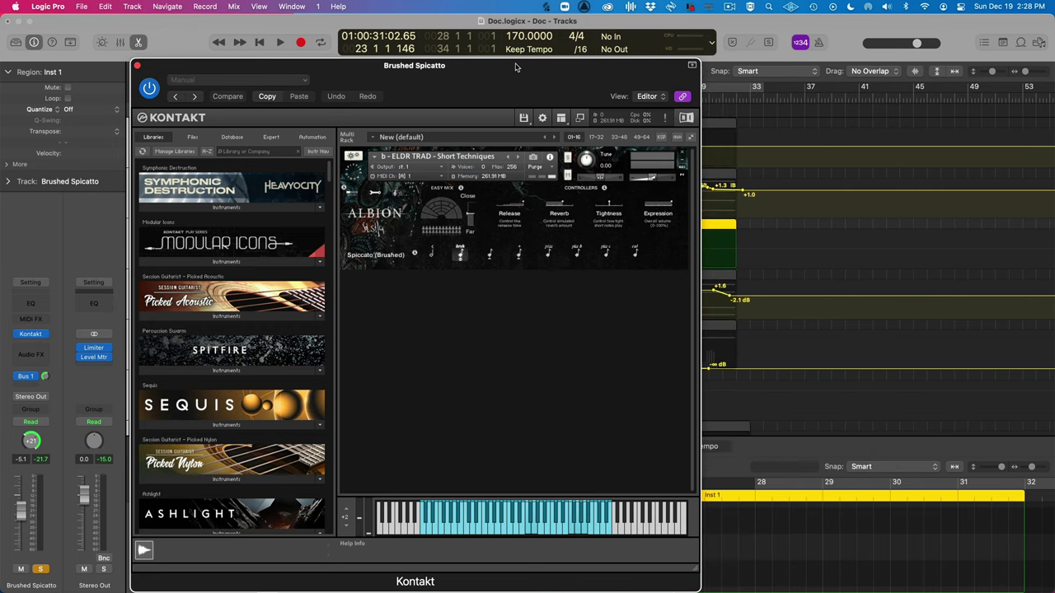
pyautogui.click(692, 66)
pyautogui.moveTo(591, 76); pyautogui.dragTo(598, 73)
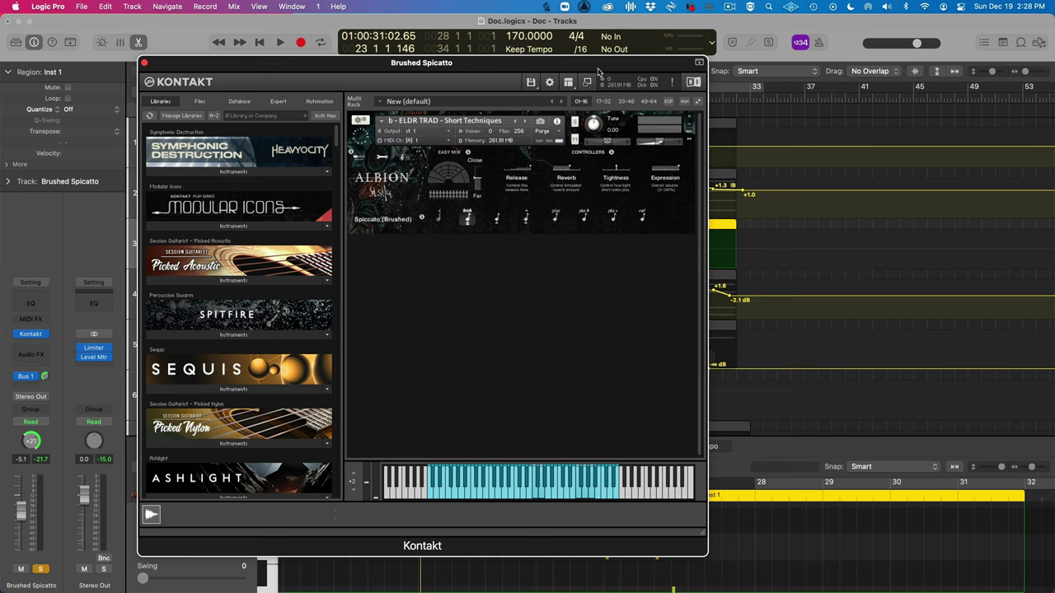
# Browse Kontakt's library list down to the Spitfire libraries around Albion ONE, and close the Brushed Spicatto instrument.
pyautogui.scroll(-20, 231, 224)
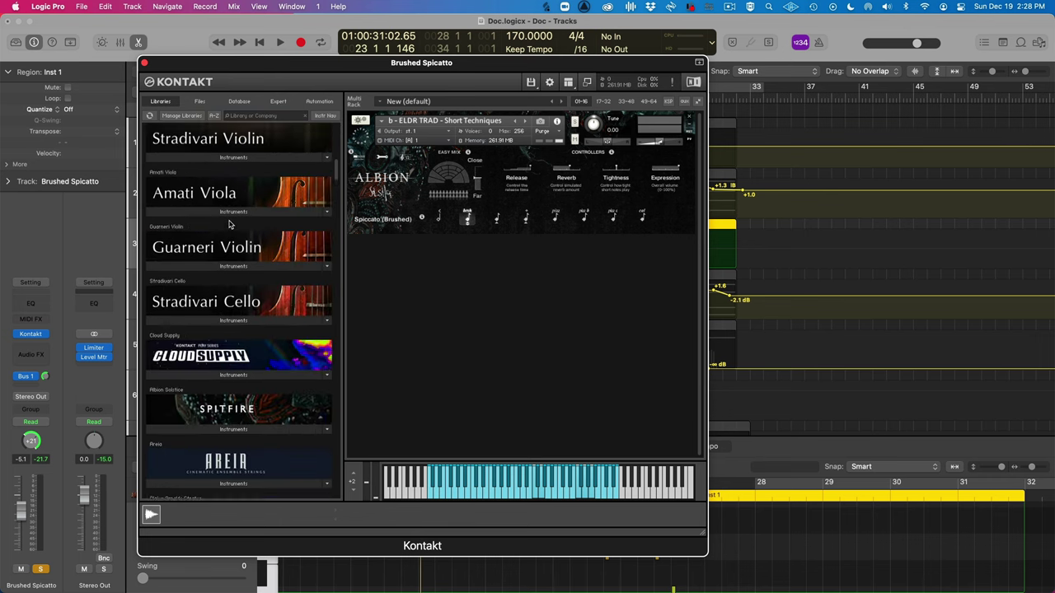
pyautogui.scroll(-20, 231, 224)
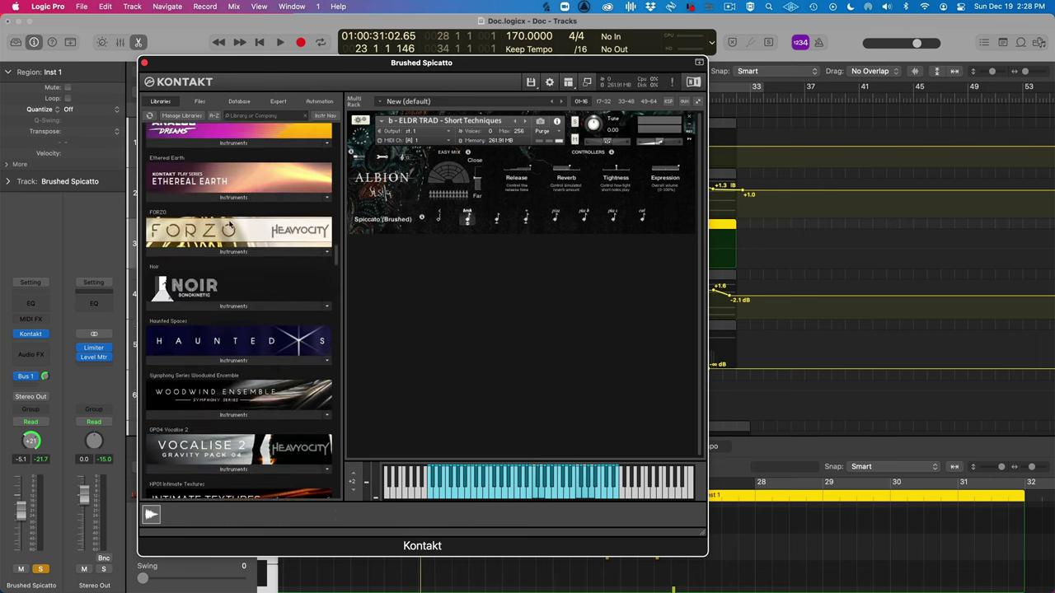
pyautogui.scroll(-5, 231, 224)
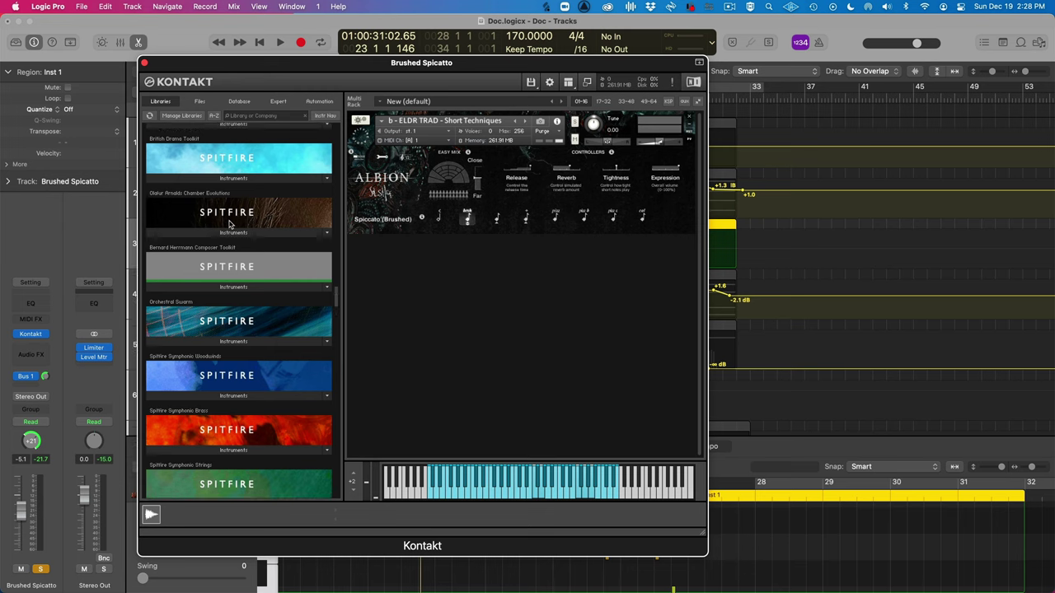
pyautogui.scroll(-2, 230, 224)
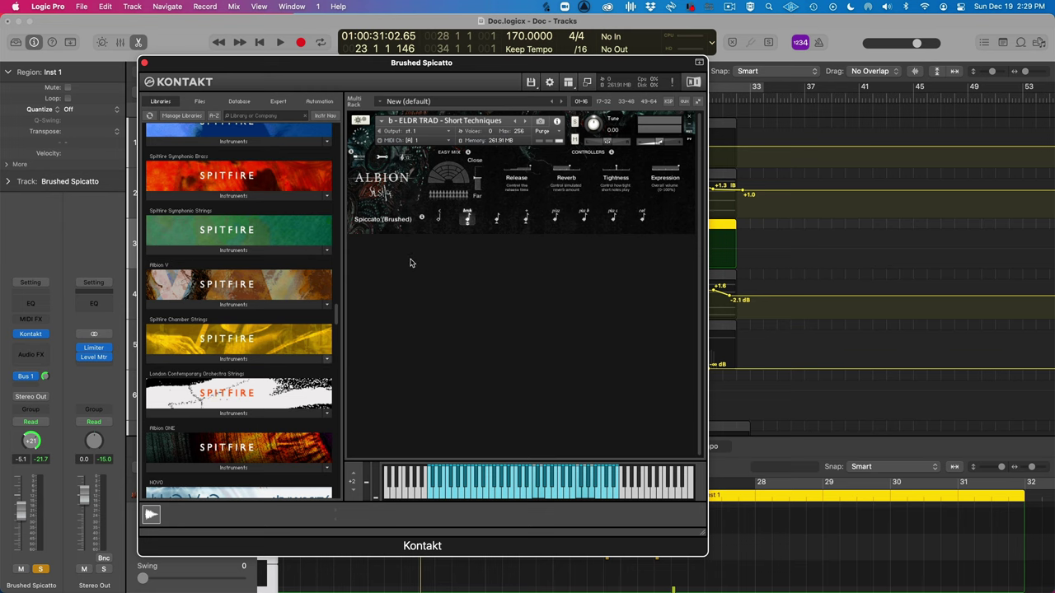
pyautogui.click(145, 63)
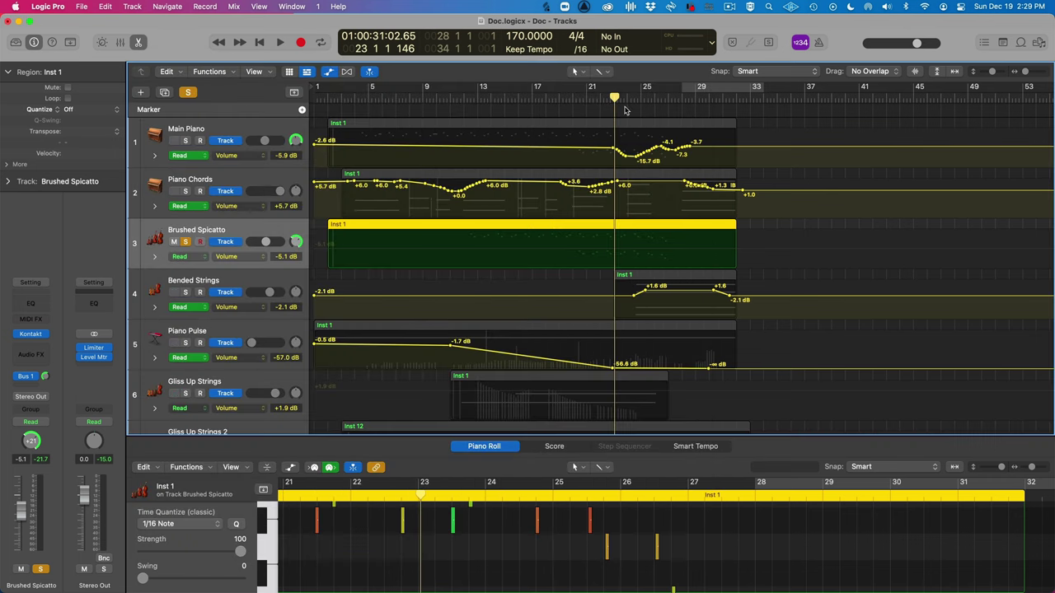
# Play the soloed Brushed Spicatto from bar 12, adding Main Piano and Piano Chords to the solo during playback, and stop at about bar 27.
pyautogui.click(464, 93)
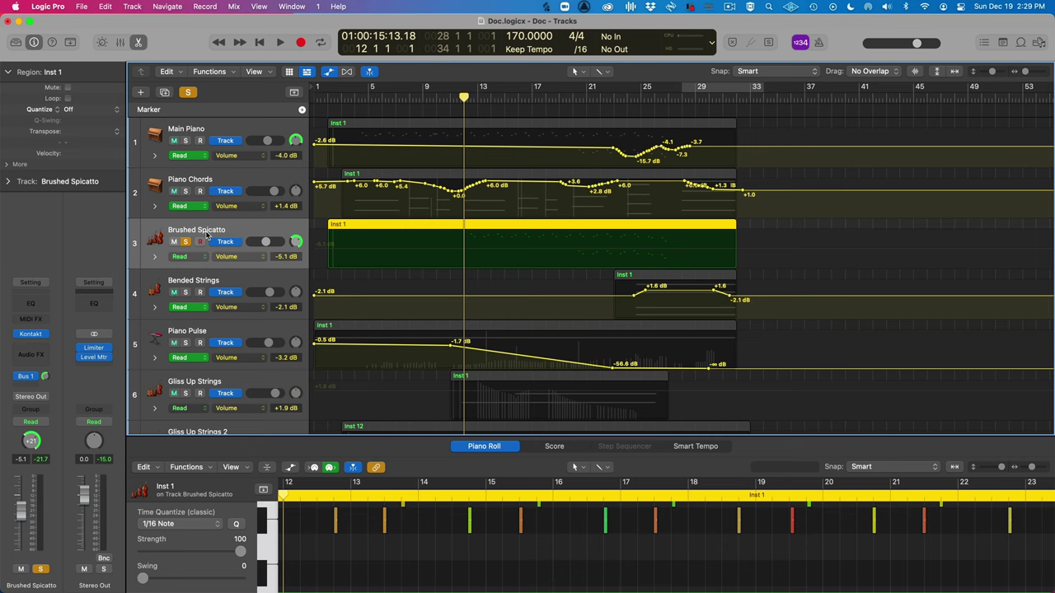
pyautogui.press('space')
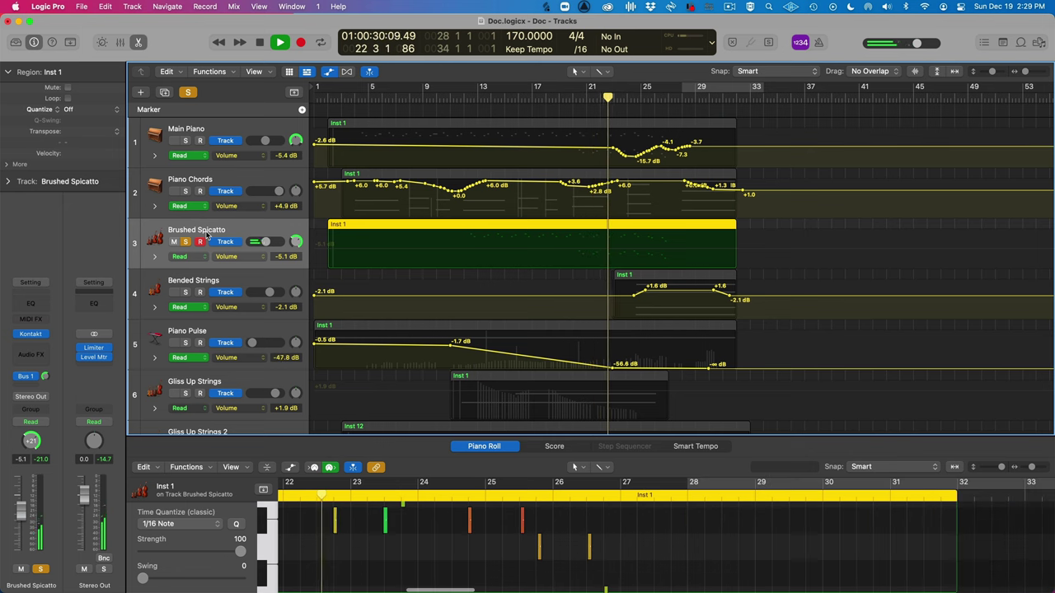
pyautogui.click(185, 141)
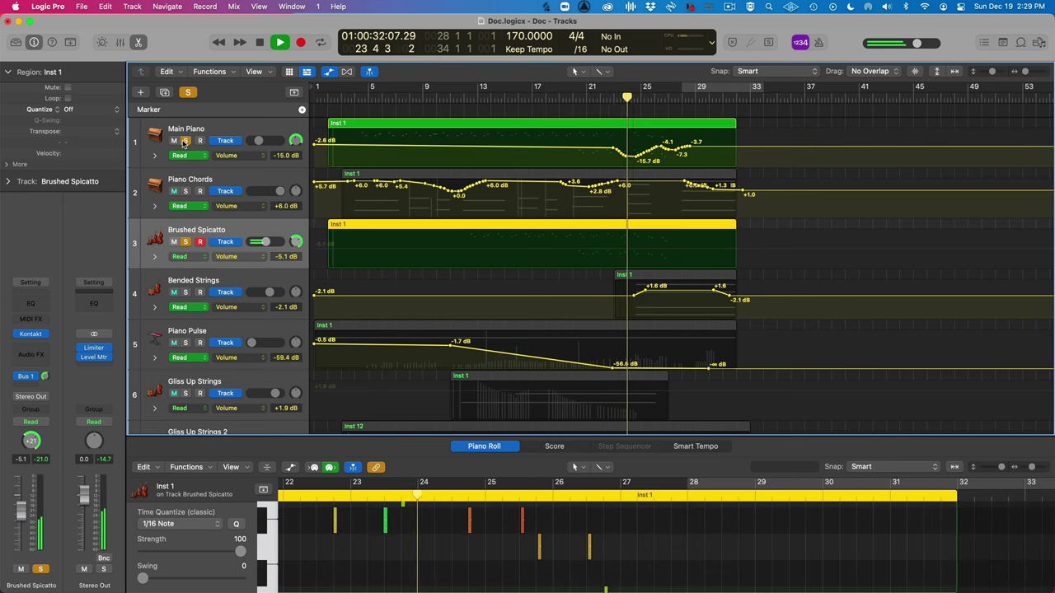
pyautogui.click(186, 191)
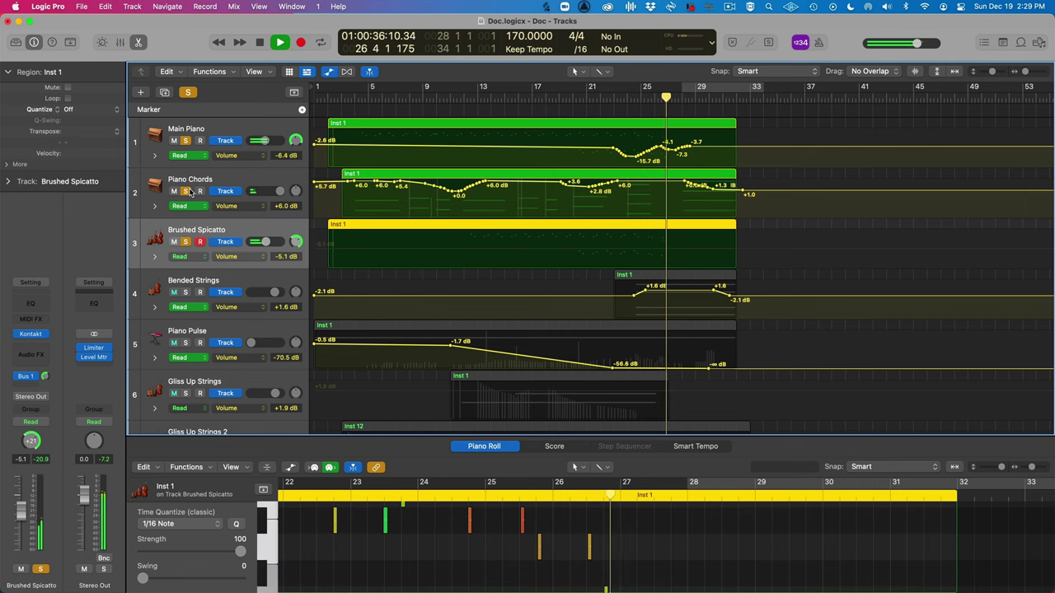
pyautogui.press('space')
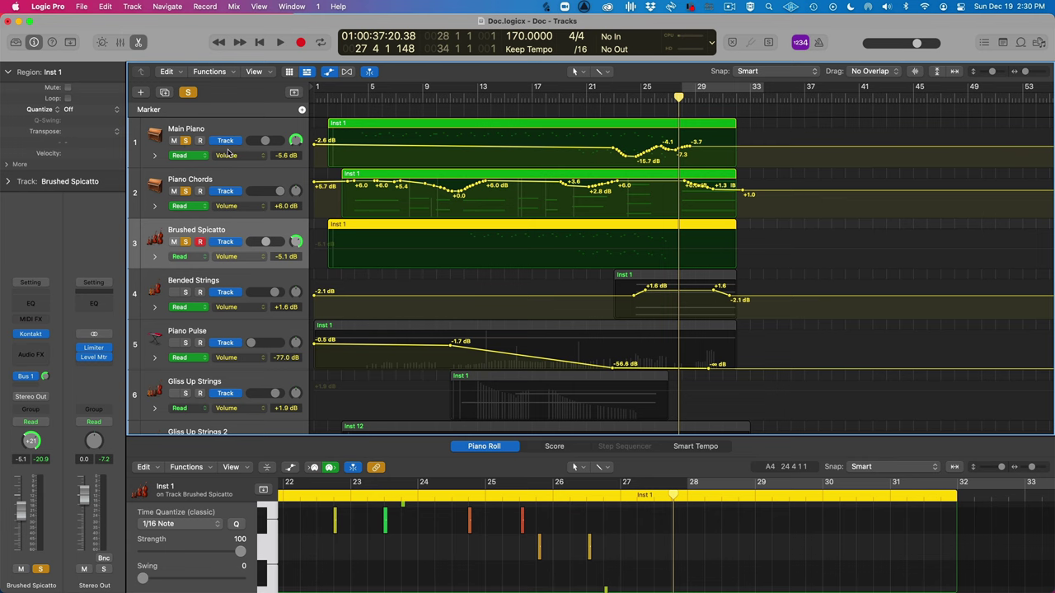
# Look through the track list down to Cello Triplets and back, and briefly hide and reshow the track automation.
pyautogui.scroll(-8, 214, 280)
pyautogui.scroll(-6, 289, 276)
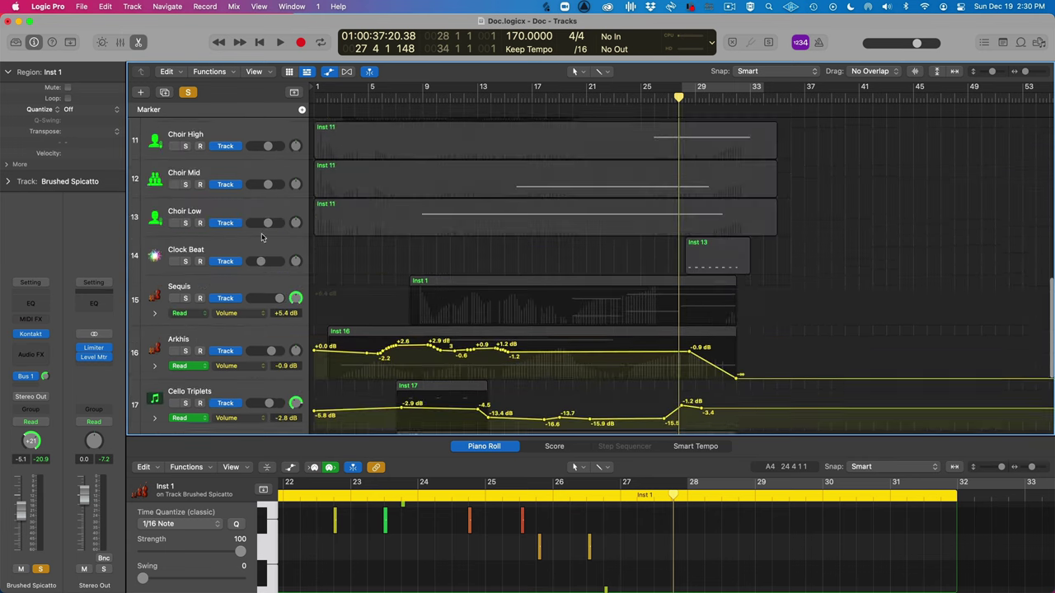
pyautogui.scroll(14, 263, 237)
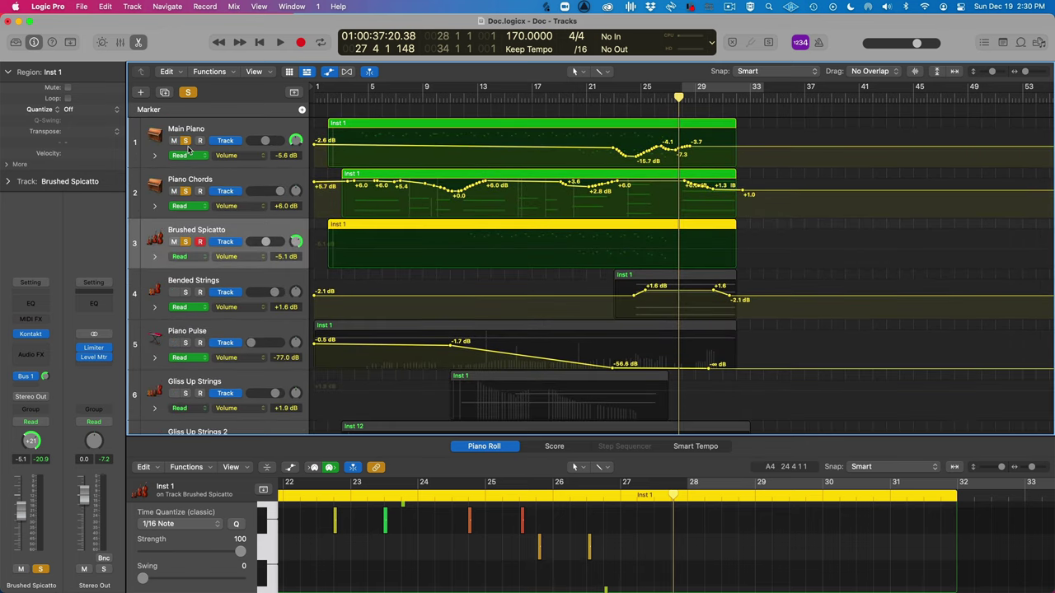
pyautogui.press('a')
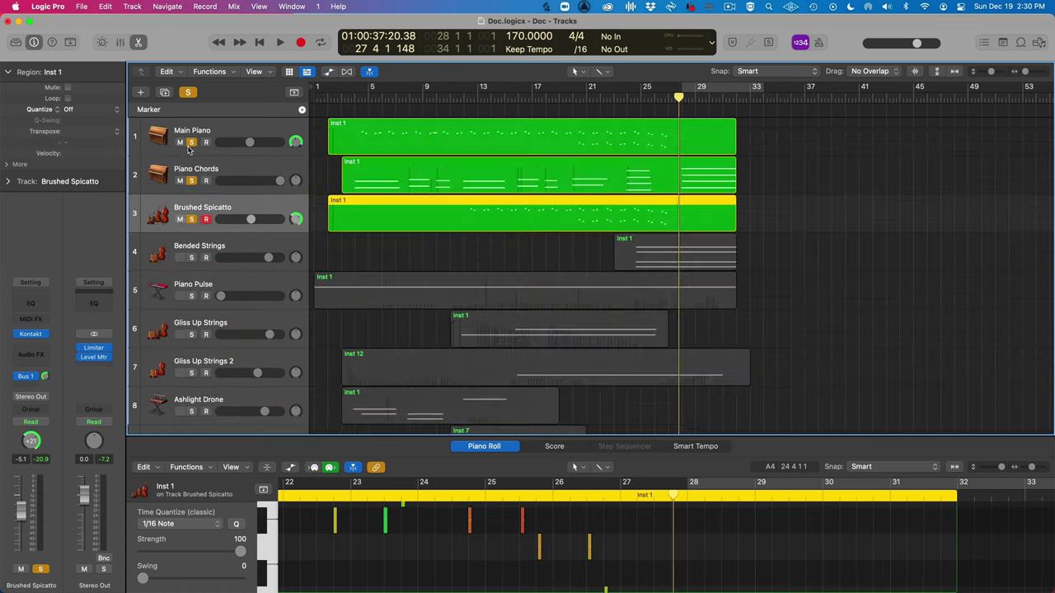
pyautogui.press('a')
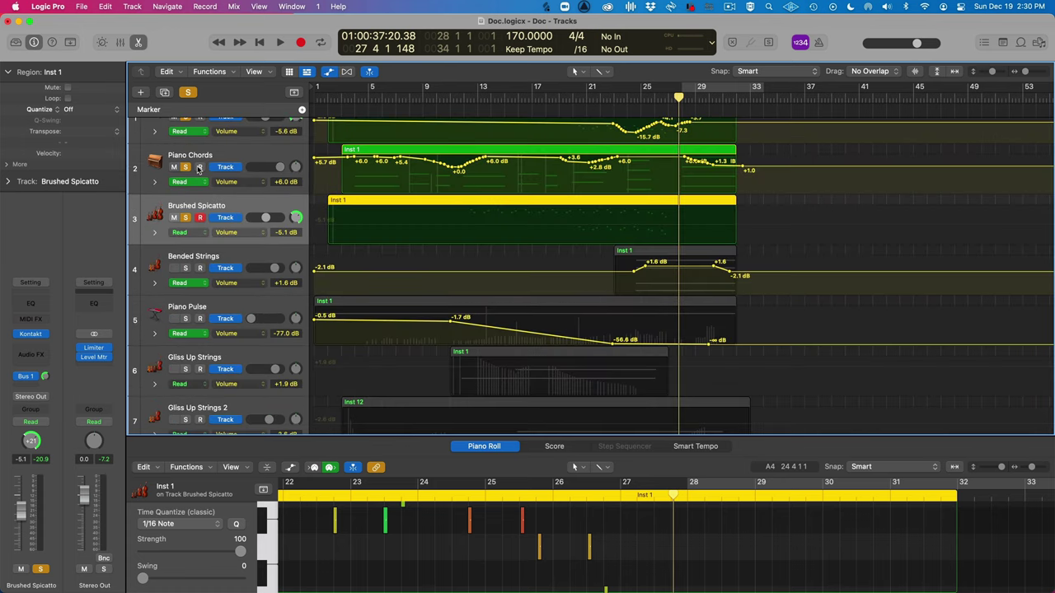
# Add Bended Strings to the soloed tracks, select it, and open its Kontakt instrument.
pyautogui.click(186, 268)
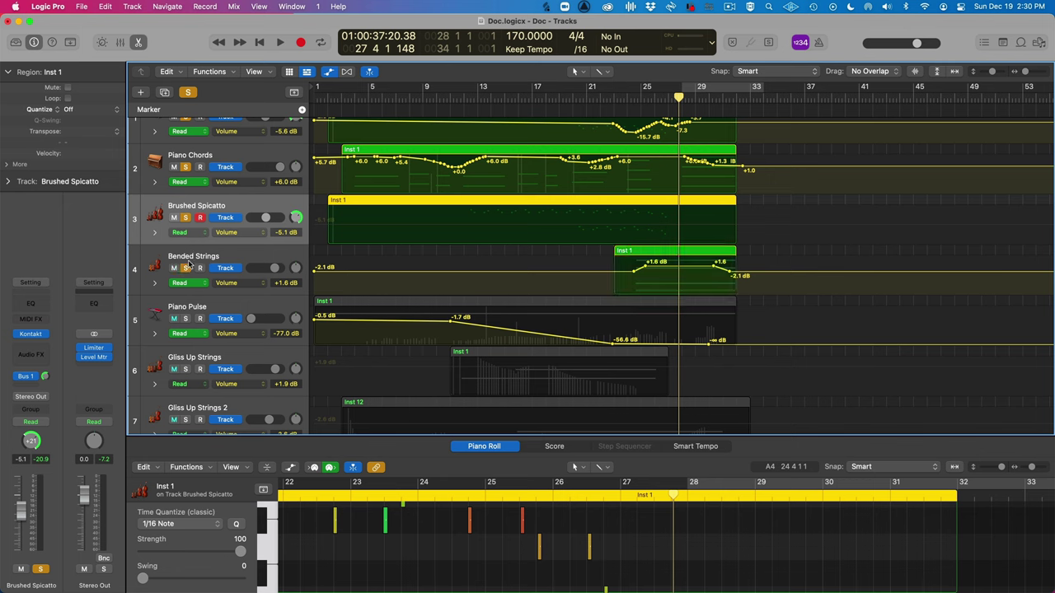
pyautogui.click(189, 262)
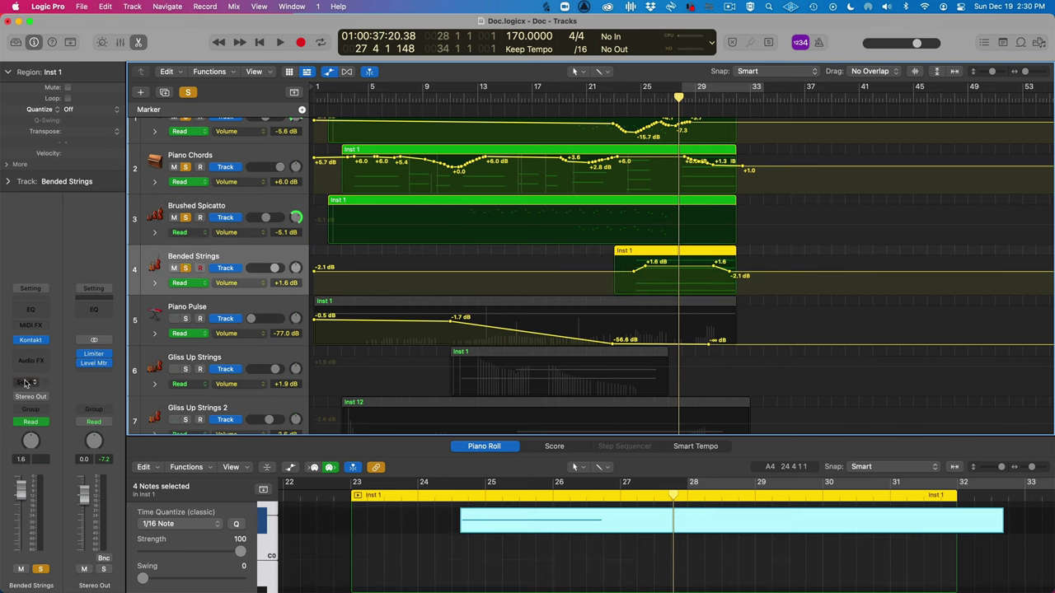
pyautogui.moveTo(31, 346)
pyautogui.click(28, 346)
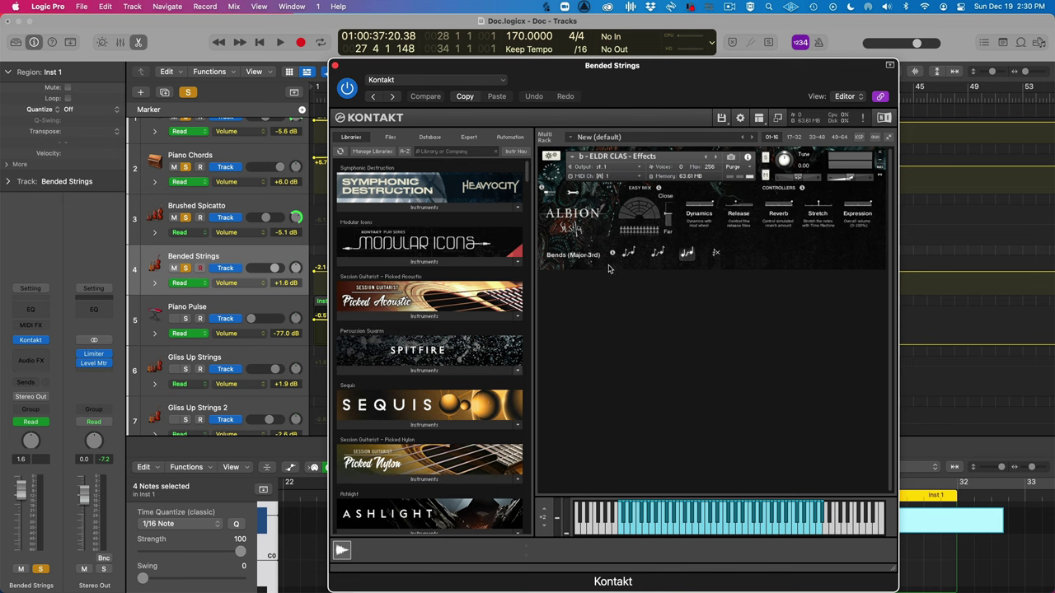
# Browse the Kontakt libraries, list the instruments under Olafur Arnalds Chamber Evolutions, and close the instrument window.
pyautogui.scroll(-15, 441, 264)
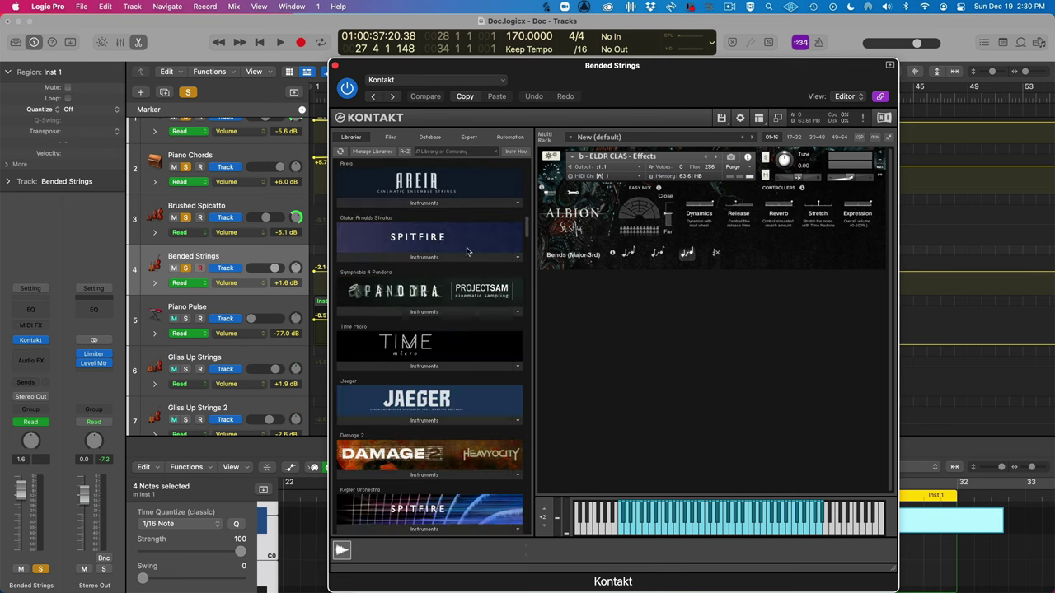
pyautogui.scroll(-10, 441, 264)
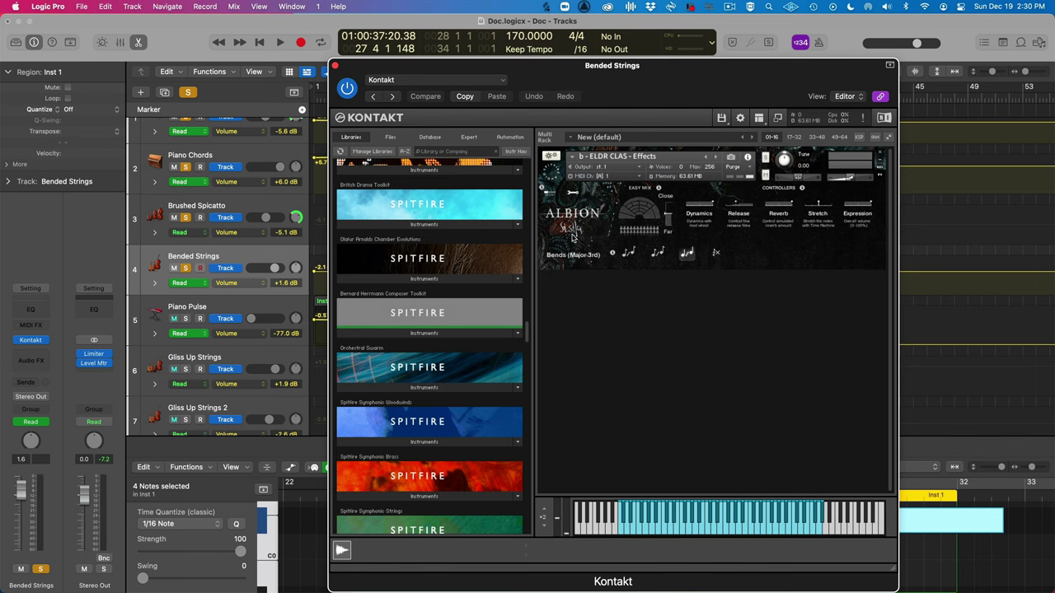
pyautogui.click(422, 279)
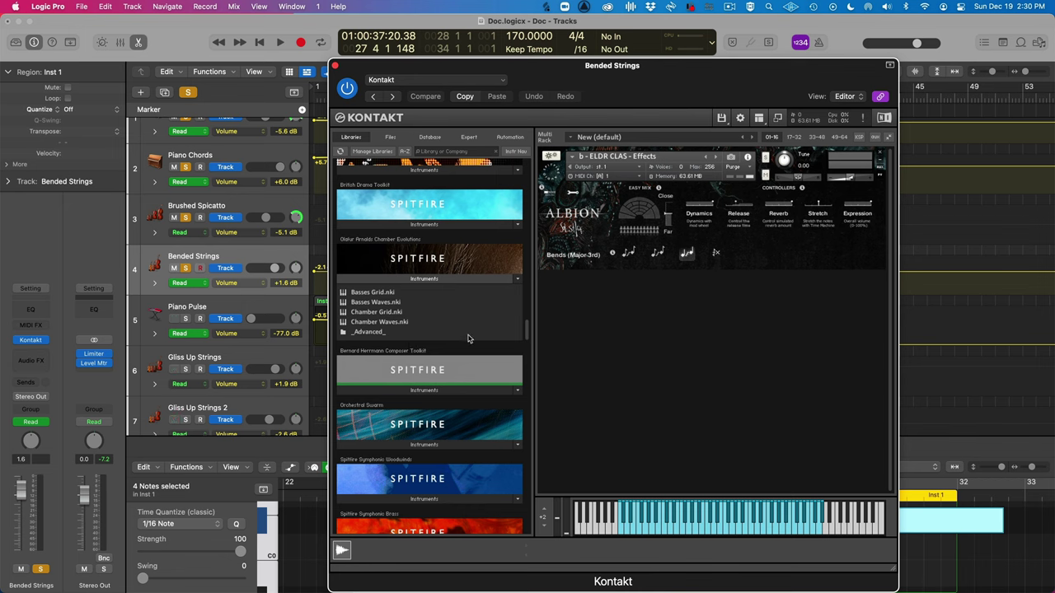
pyautogui.scroll(-5, 470, 334)
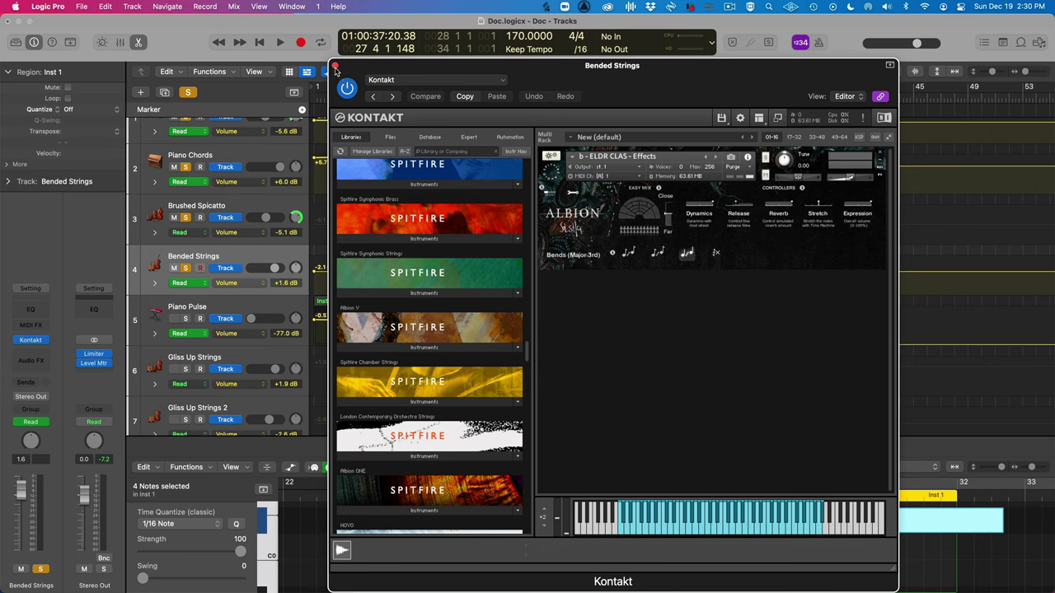
pyautogui.click(334, 66)
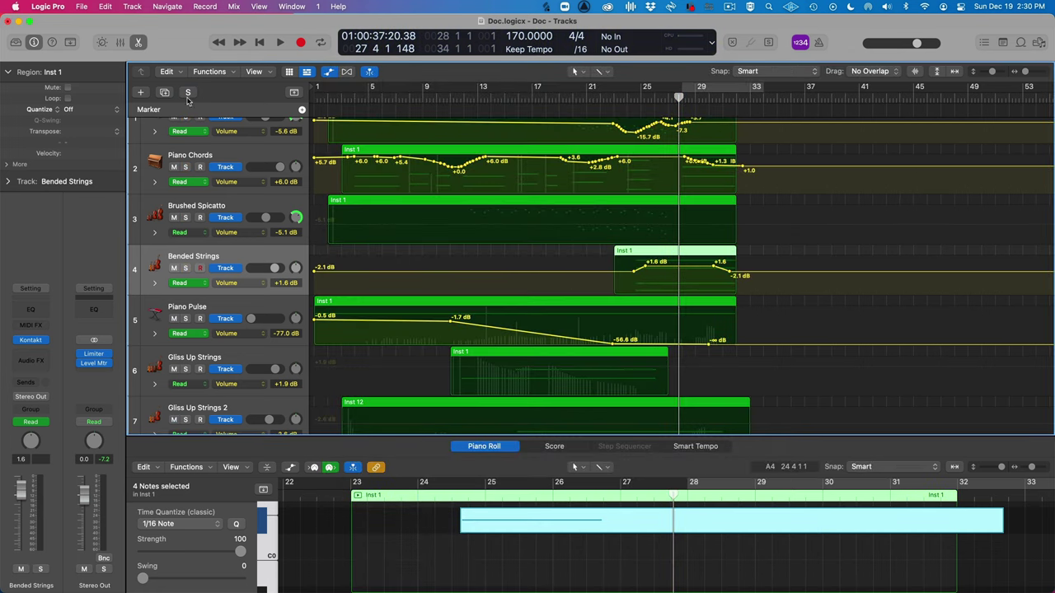
# Solo only the Bended Strings track, play it from bar 24, and stop at about bar 32.
pyautogui.click(186, 269)
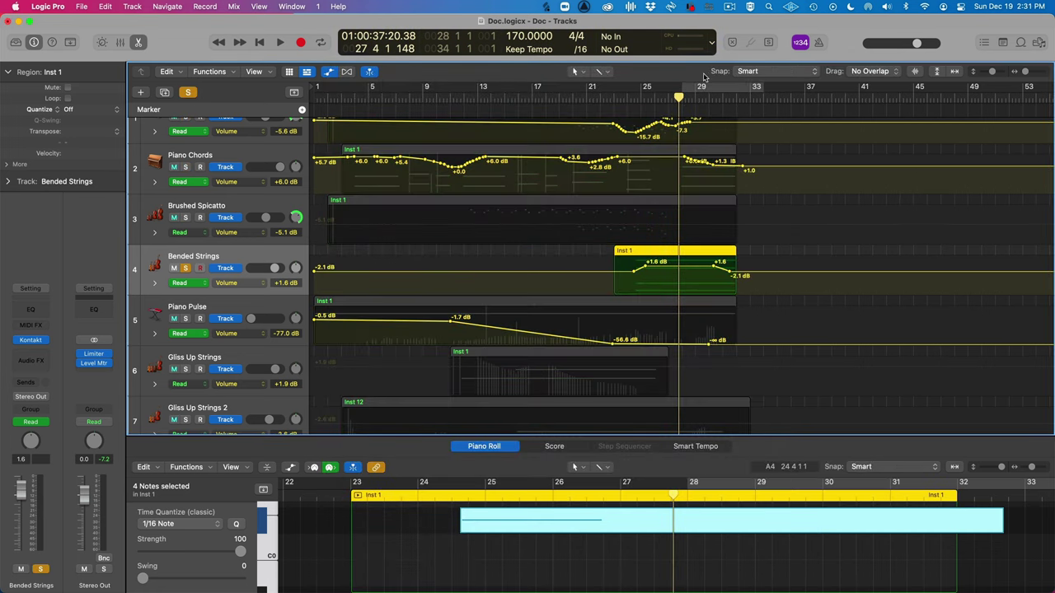
pyautogui.click(623, 98)
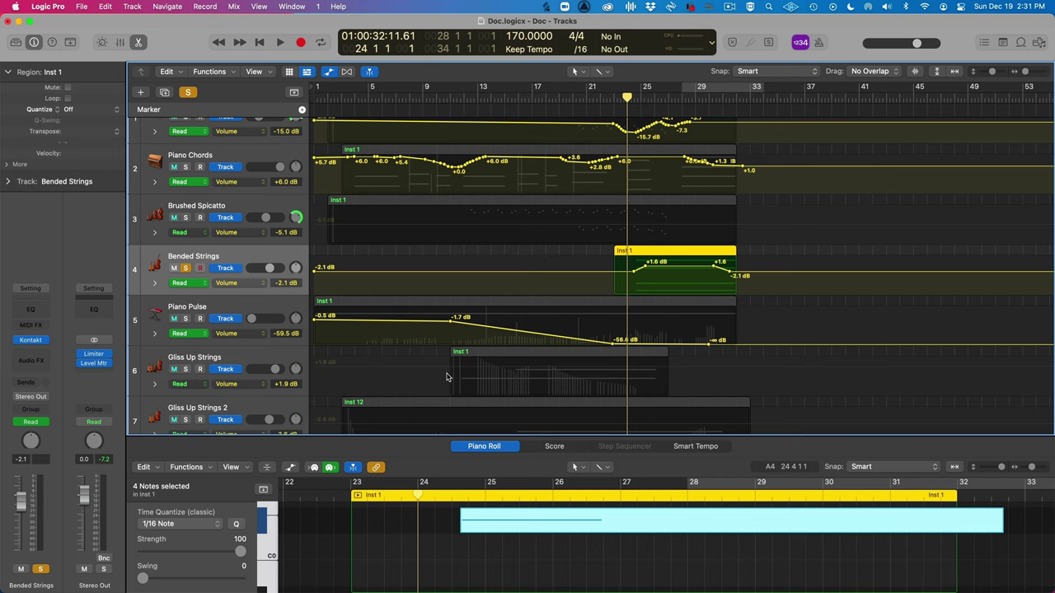
pyautogui.press('space')
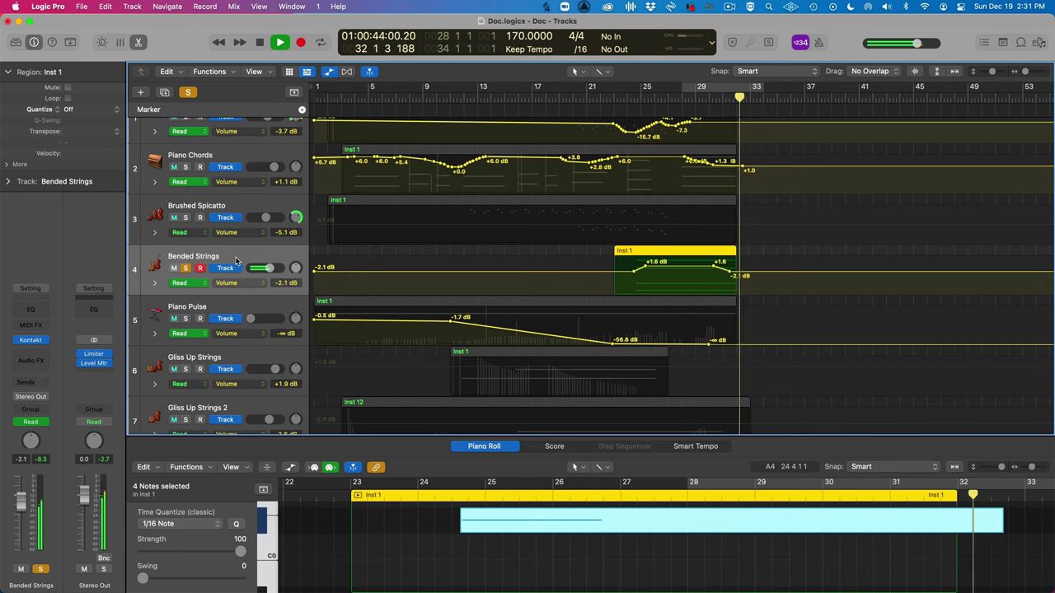
pyautogui.press('space')
# Add Main Piano, Piano Chords and Brushed Spicatto to the solo and play them with Bended Strings from about bar 21 to bar 29.
pyautogui.click(186, 221)
pyautogui.keyDown('shift'); pyautogui.click(187, 136); pyautogui.keyUp('shift')
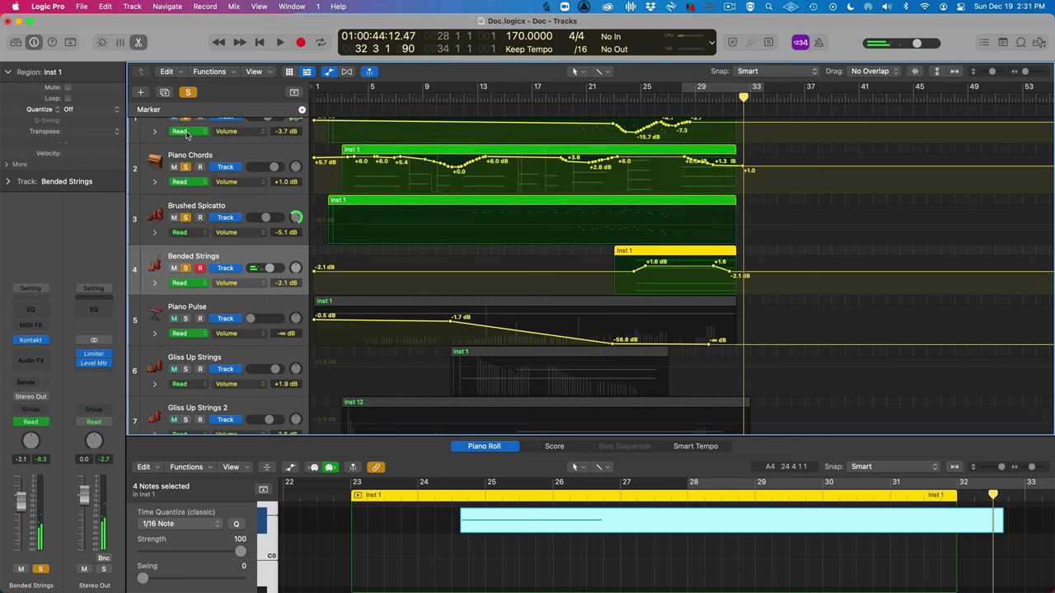
pyautogui.doubleClick(597, 98)
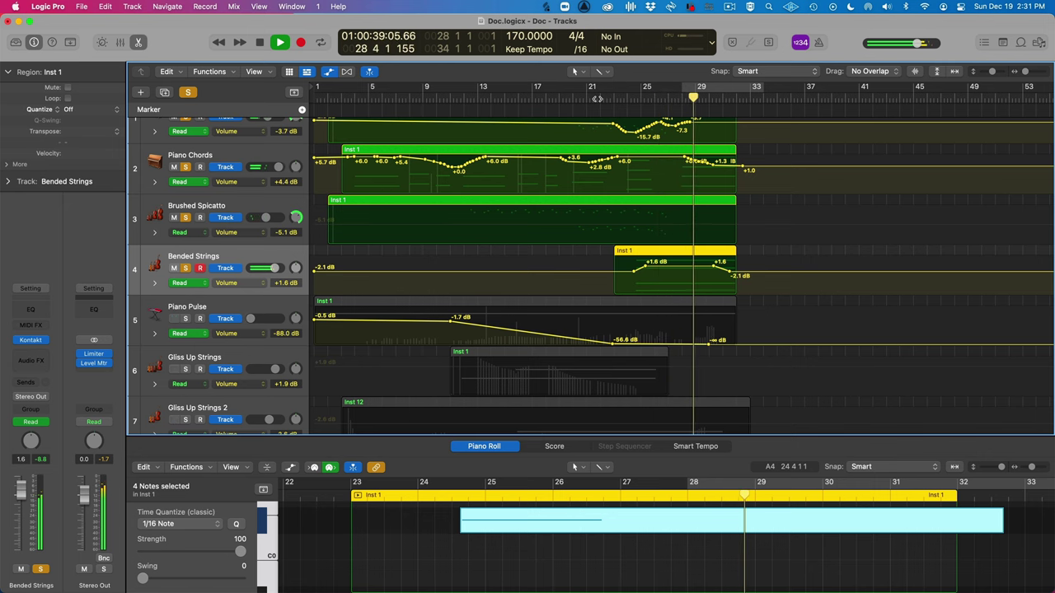
pyautogui.press('space')
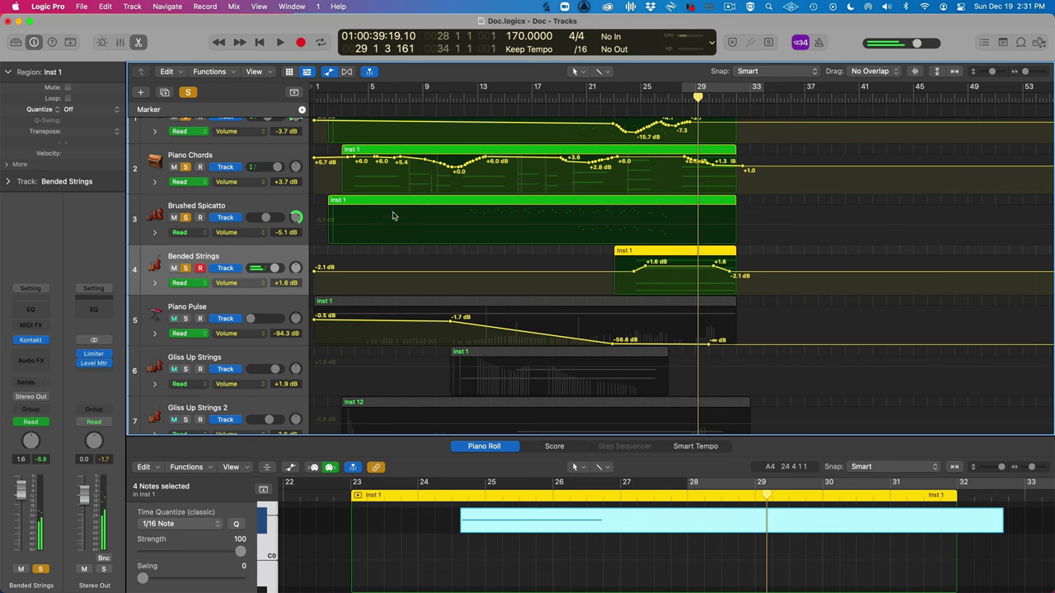
# Reopen the Bended Strings track's Kontakt instrument to examine the Albion effects patch, and close it.
pyautogui.click(26, 343)
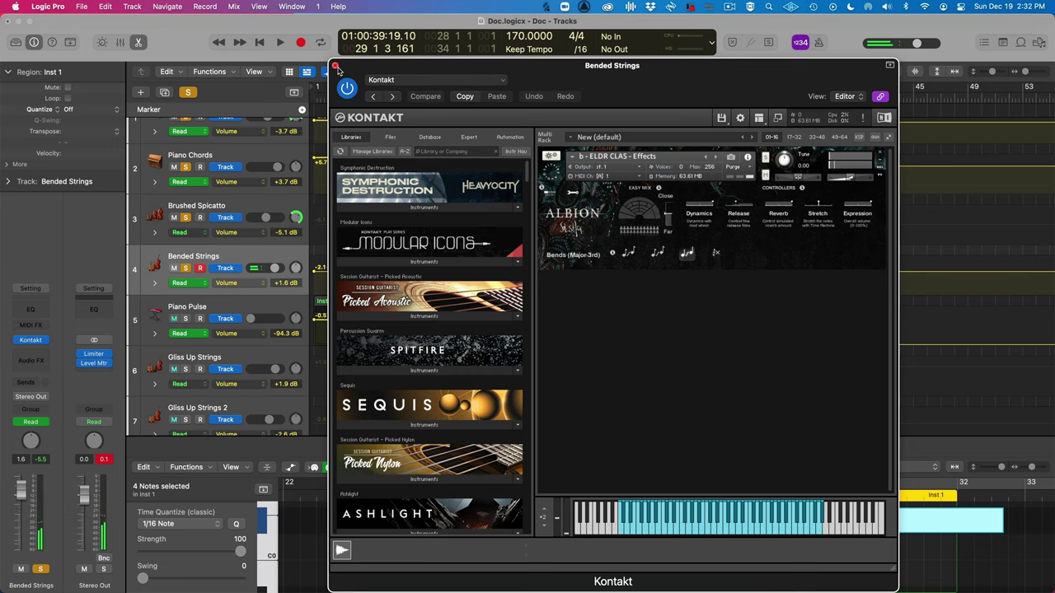
pyautogui.click(336, 66)
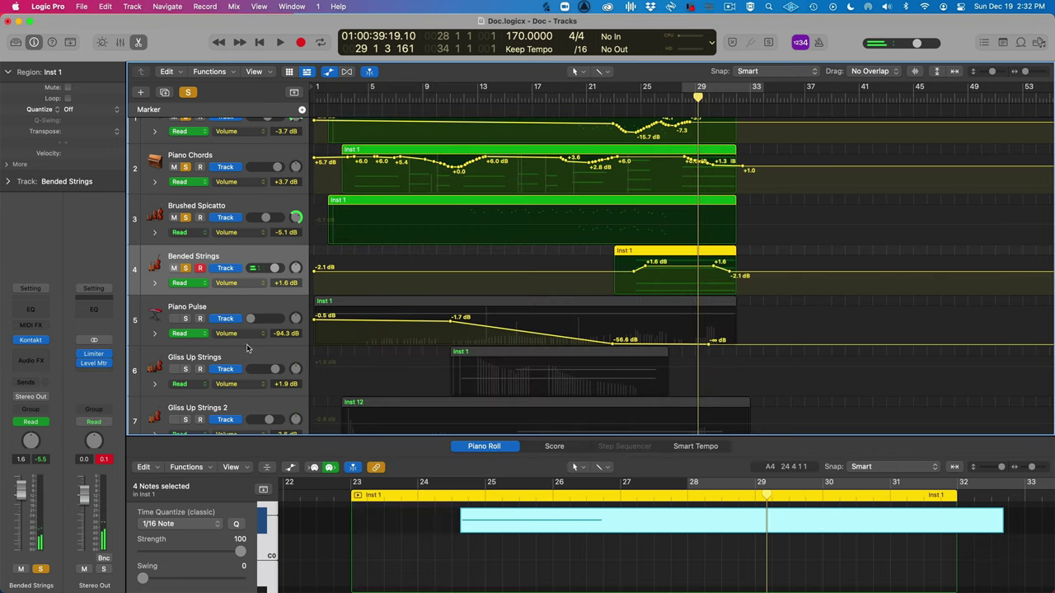
# Clear all solos, solo the Piano Pulse track, play it from the start of the cue, and stop at about bar 15.
pyautogui.click(188, 92)
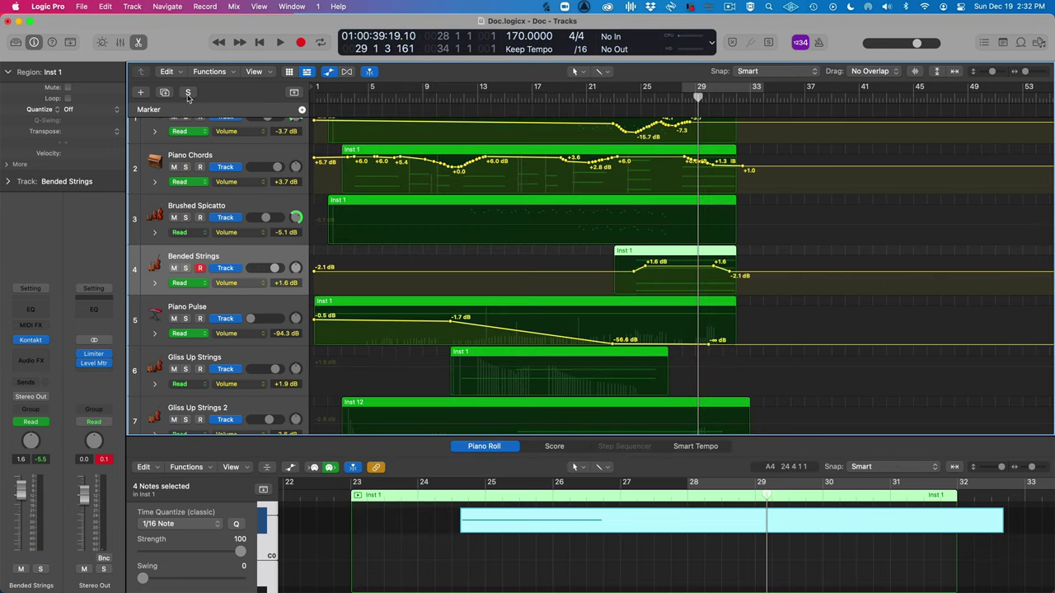
pyautogui.click(186, 319)
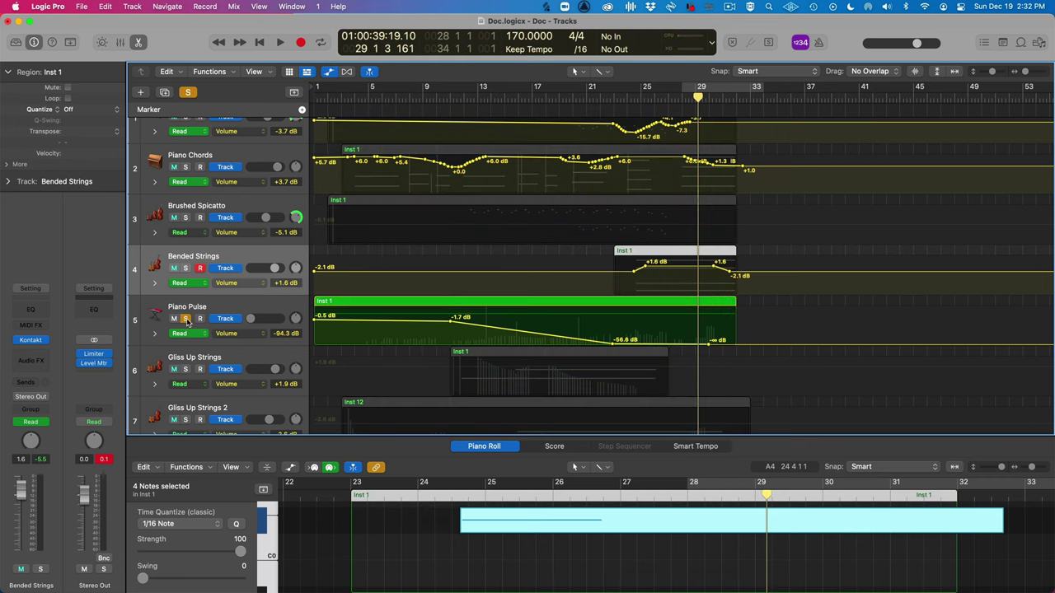
pyautogui.press('Return')
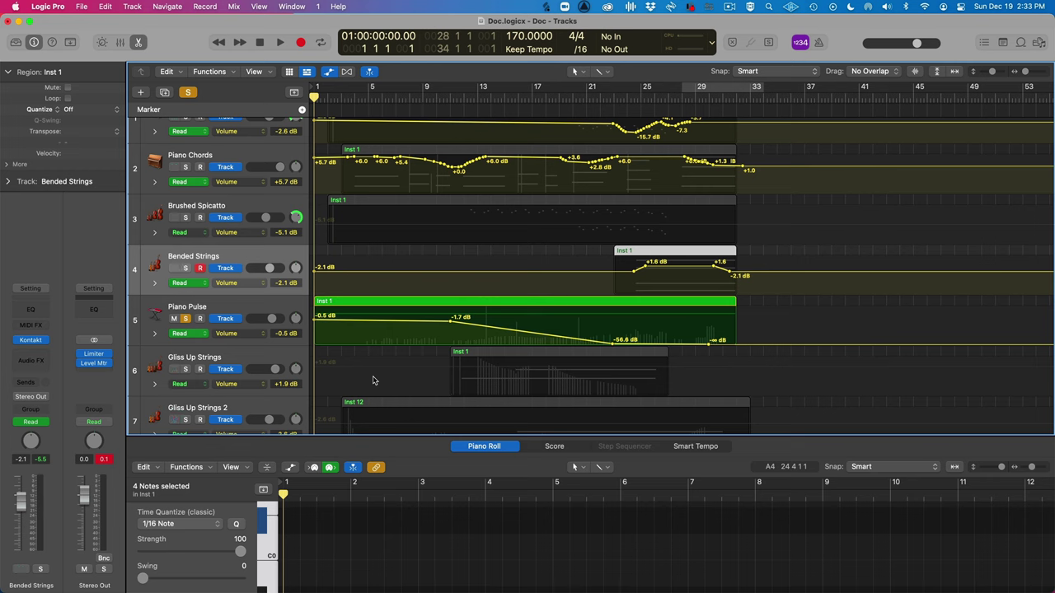
pyautogui.press('space')
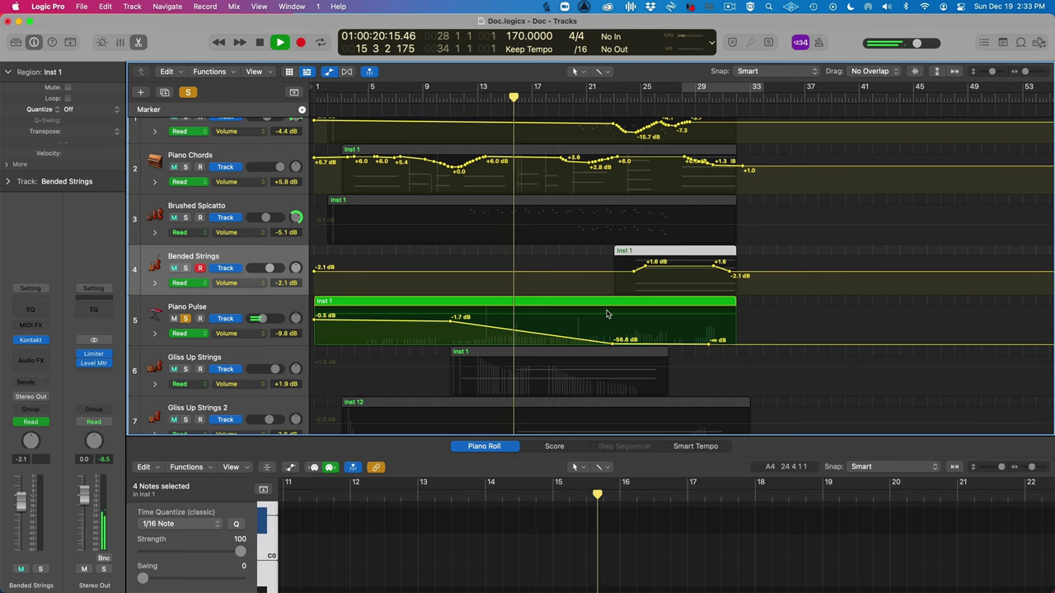
pyautogui.press('space')
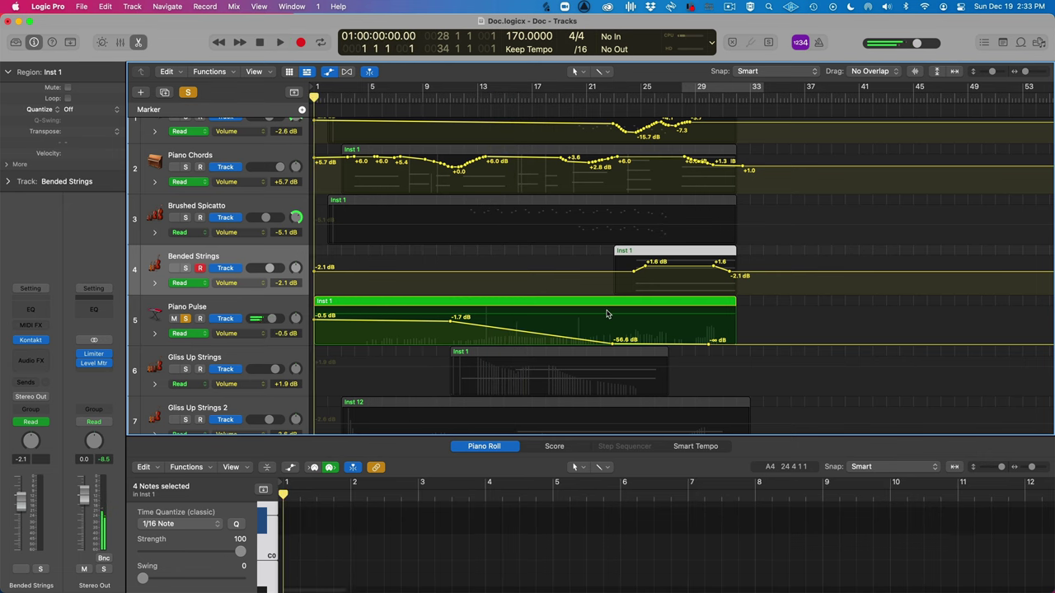
# Select the Piano Pulse track, examine the curve in its Channel EQ, and close the EQ.
pyautogui.click(191, 312)
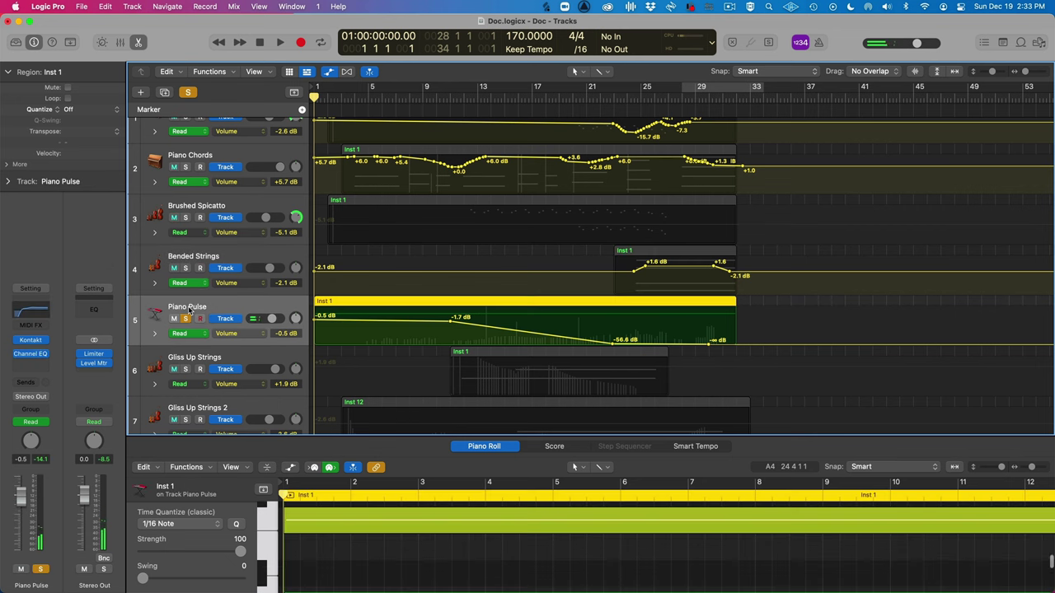
pyautogui.click(27, 313)
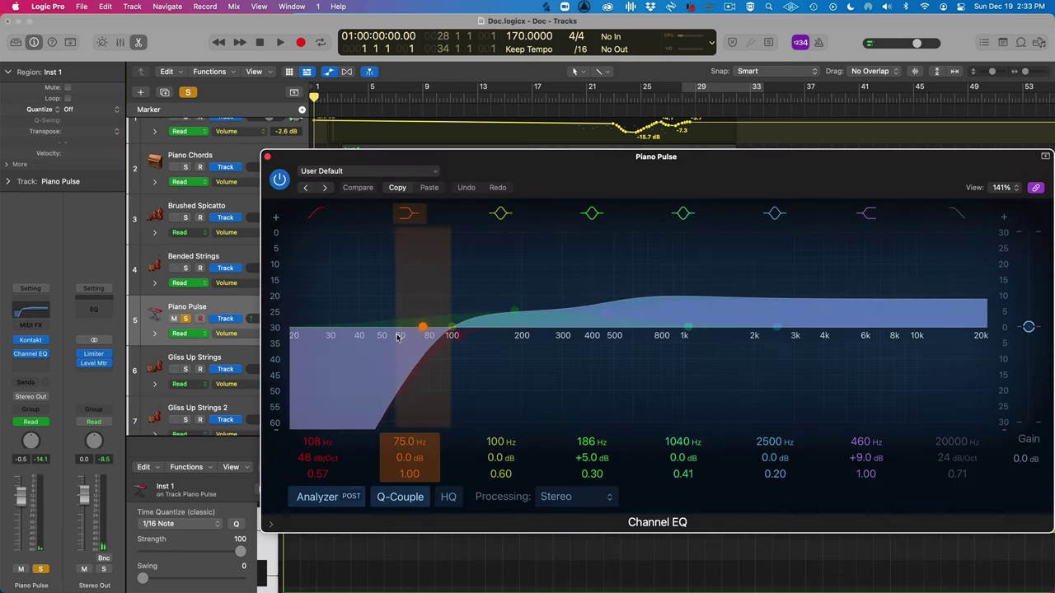
pyautogui.click(267, 158)
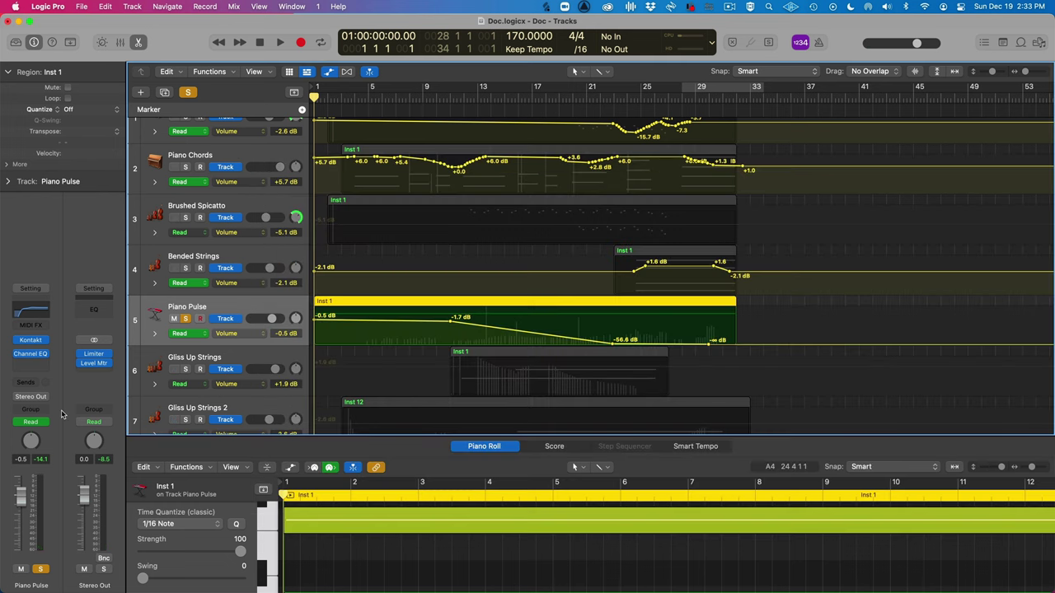
# Open the Piano Pulse track's Kontakt instrument, examine the Ashlight patch, browse through the installed libraries, and close it.
pyautogui.click(33, 340)
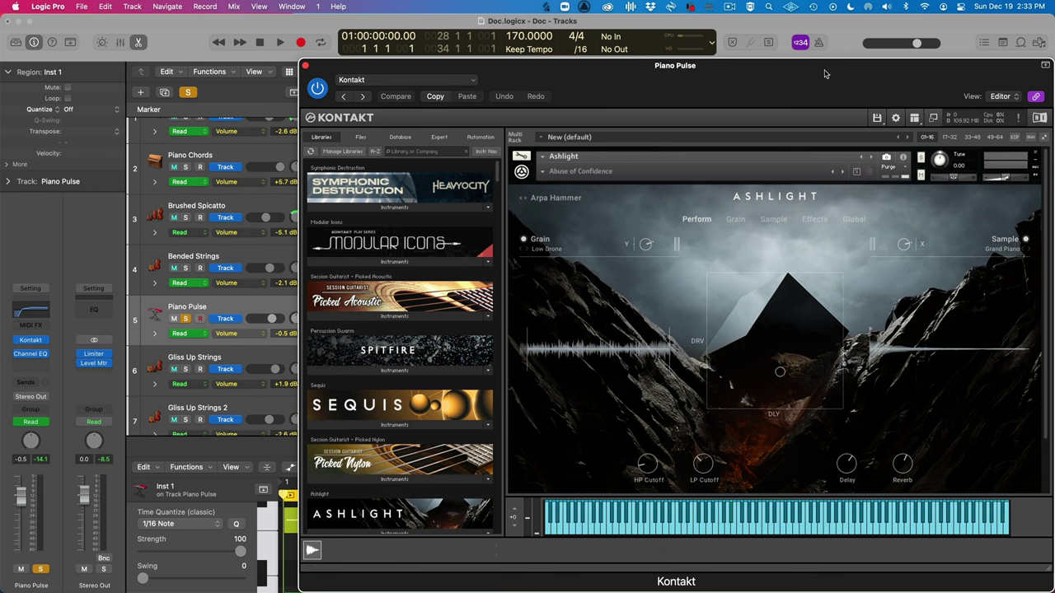
pyautogui.moveTo(819, 92); pyautogui.dragTo(631, 74)
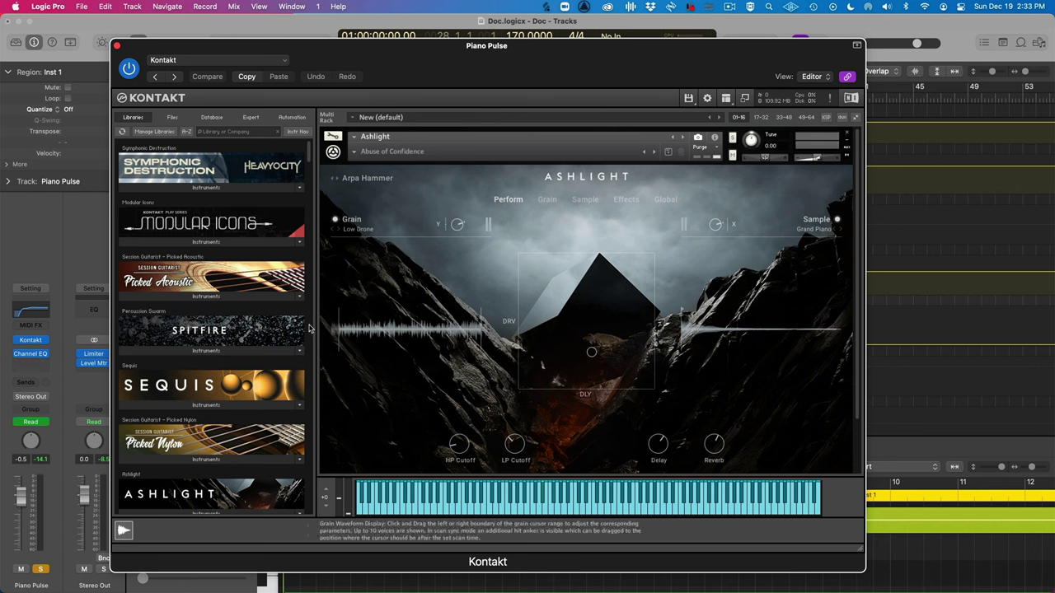
pyautogui.scroll(-5, 219, 354)
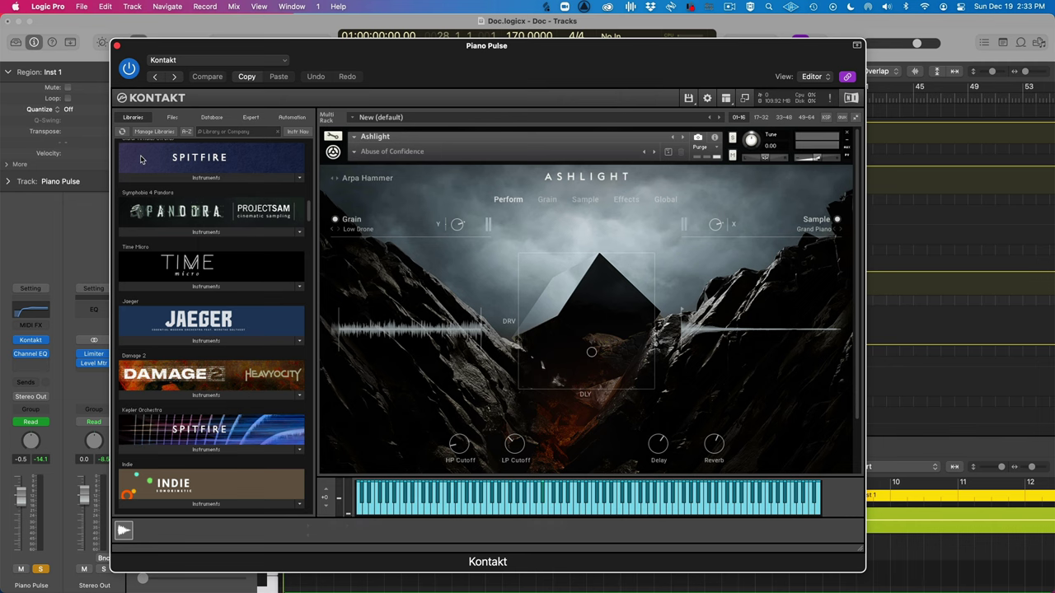
pyautogui.scroll(-8, 215, 339)
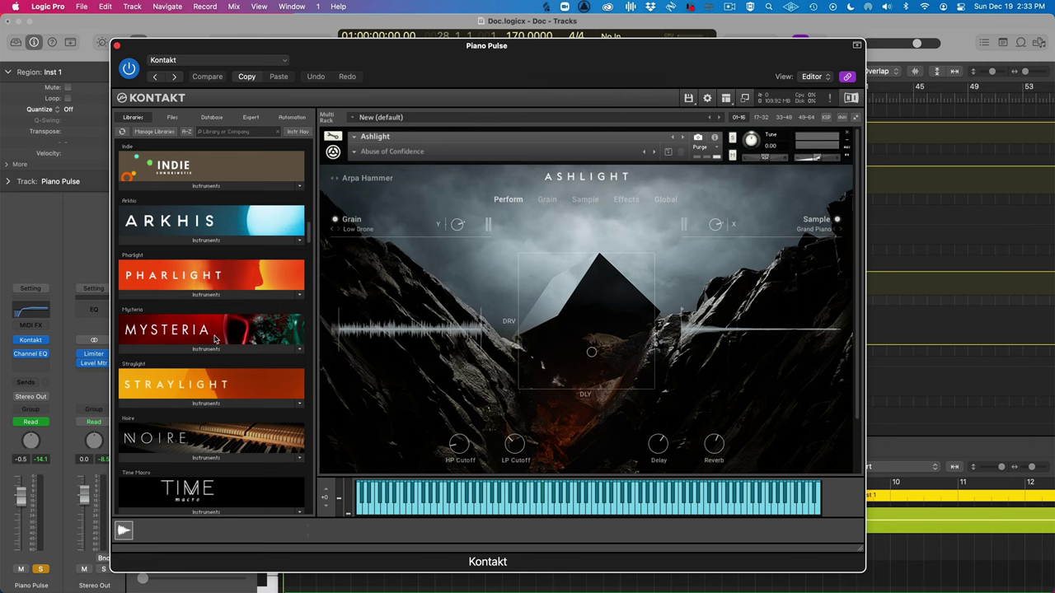
pyautogui.scroll(-5, 194, 264)
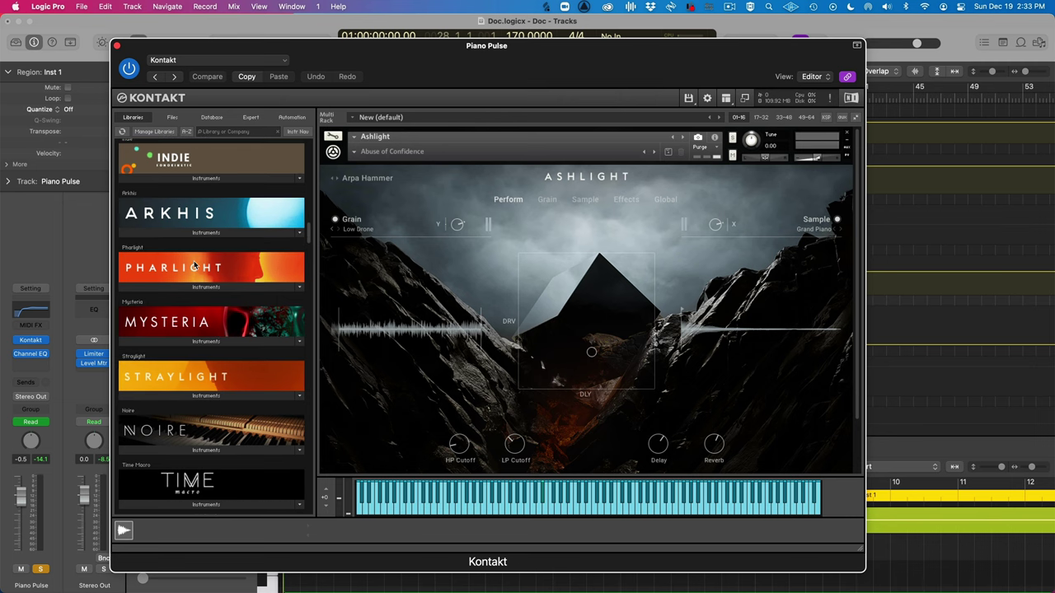
pyautogui.scroll(-20, 195, 263)
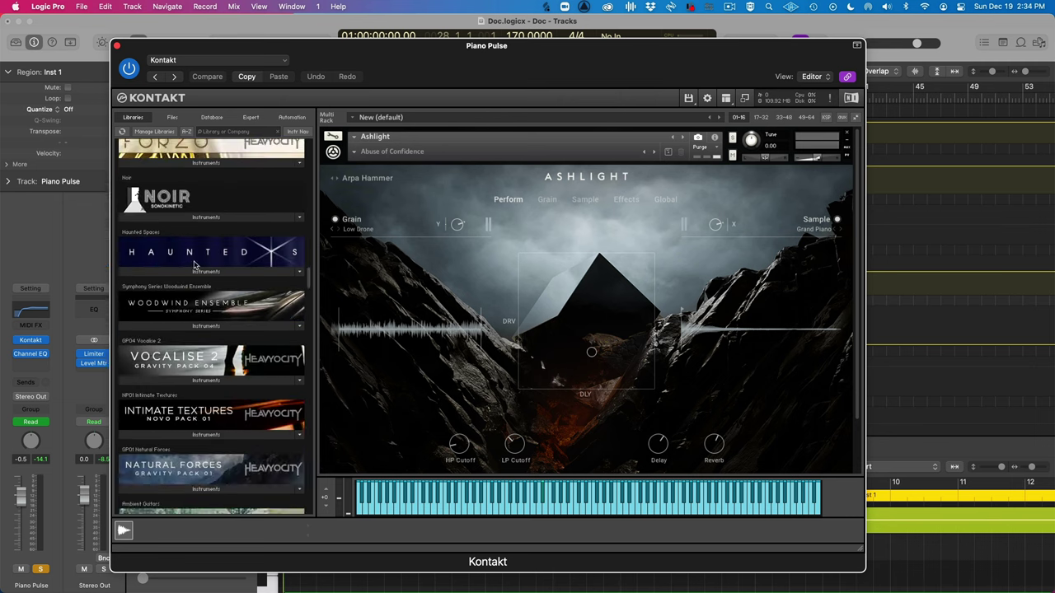
pyautogui.scroll(-10, 194, 264)
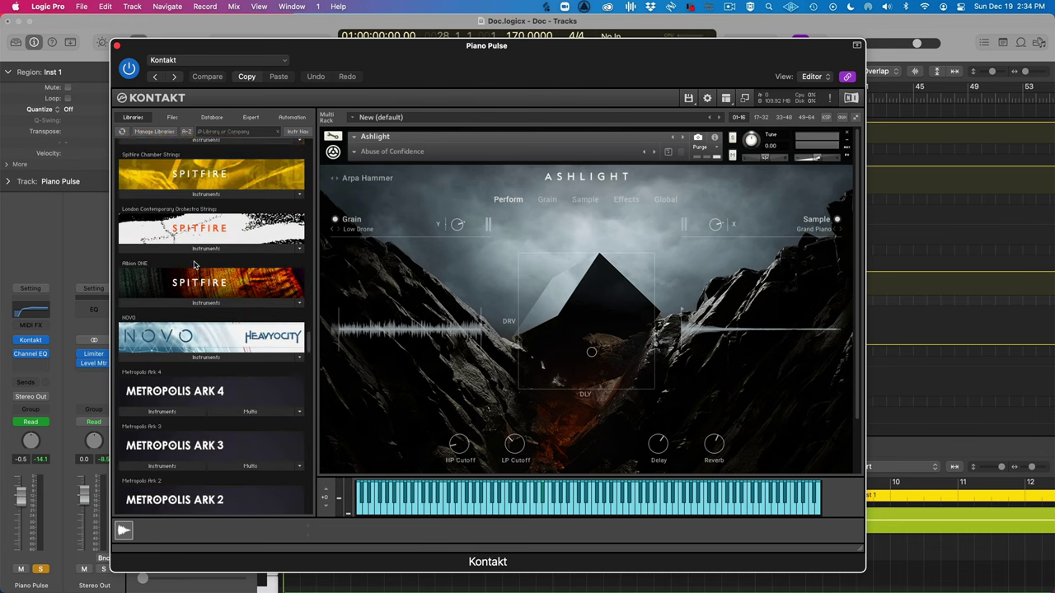
pyautogui.click(117, 46)
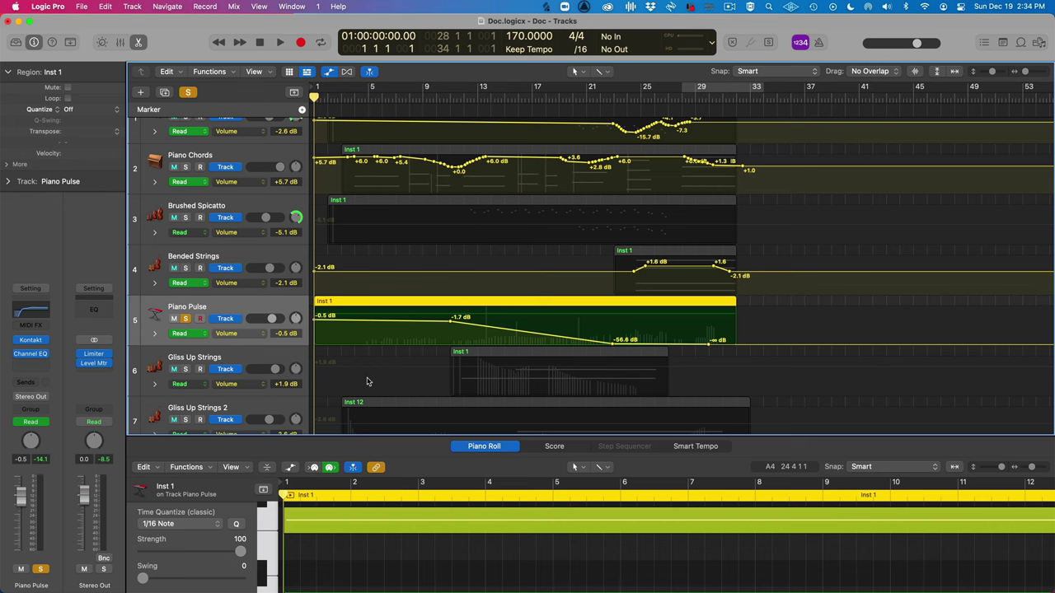
# Add the Impact track to the solo with Piano Pulse, play both from the start of the cue, and stop at about bar 7.
pyautogui.scroll(2, 399, 354)
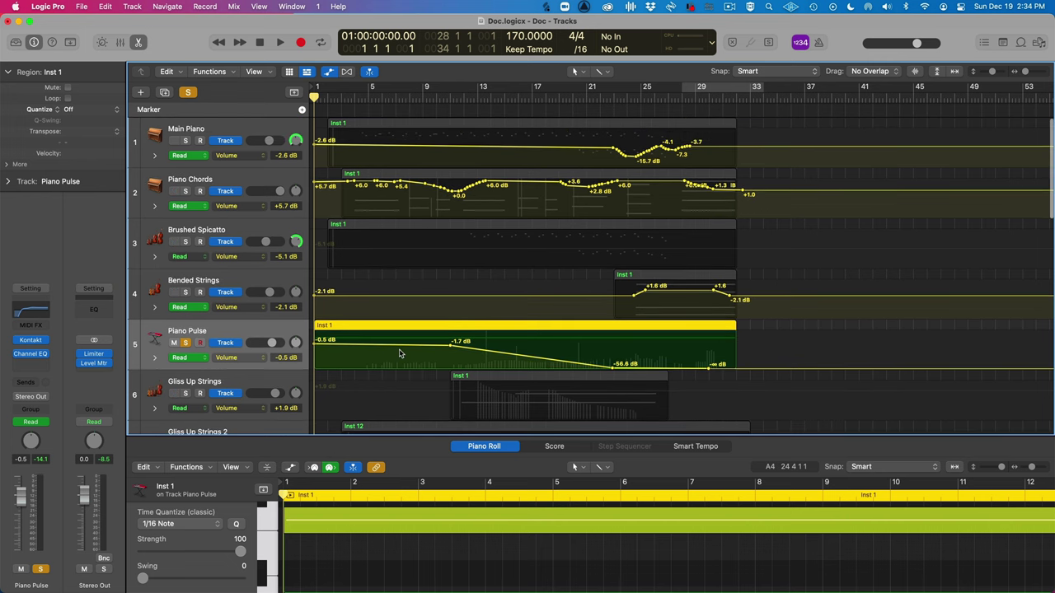
pyautogui.scroll(-6, 523, 304)
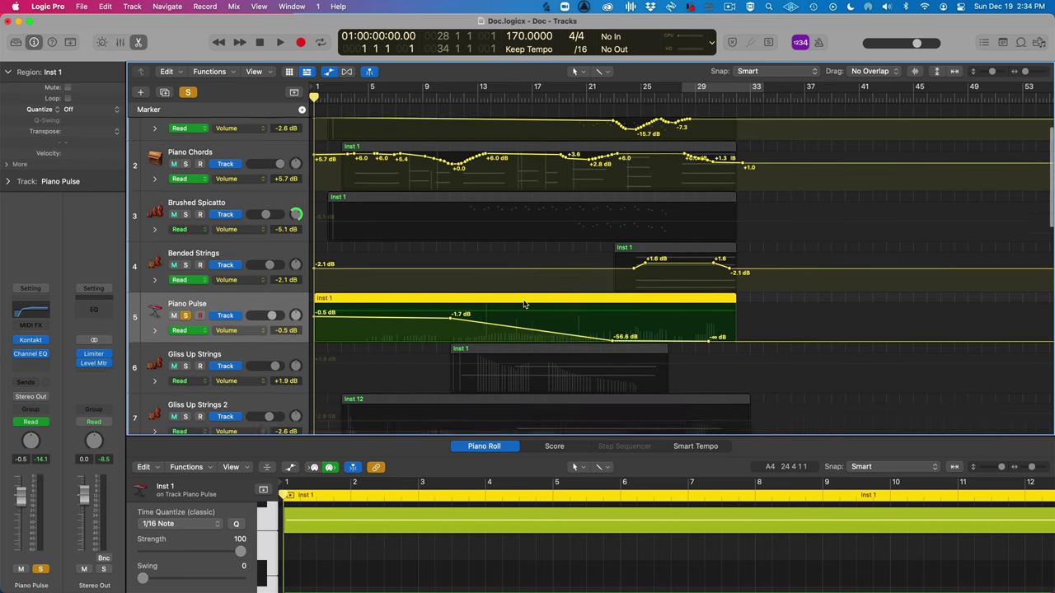
pyautogui.scroll(-8, 523, 304)
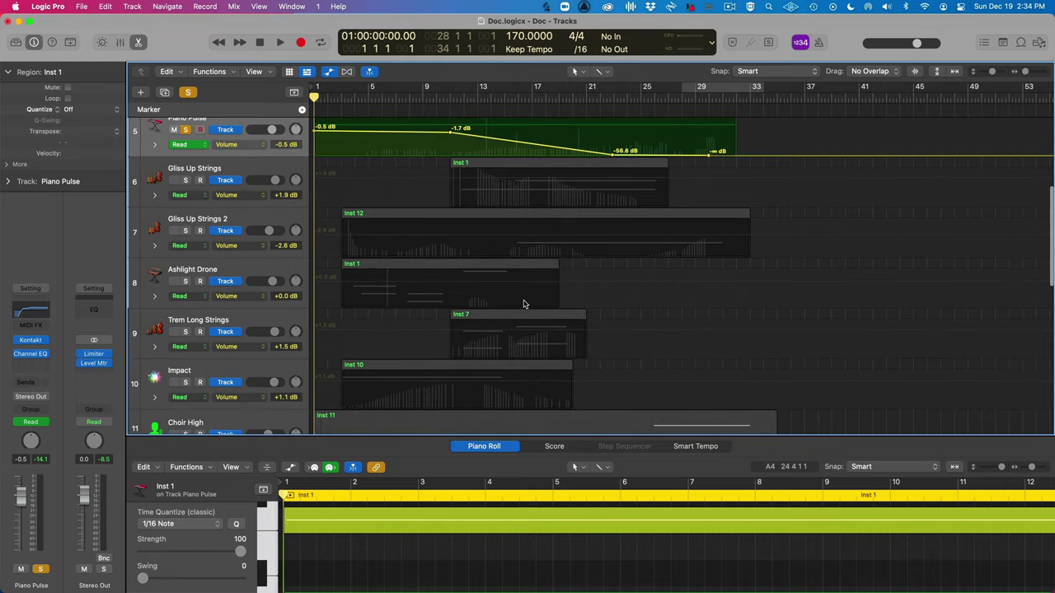
pyautogui.scroll(-4, 523, 304)
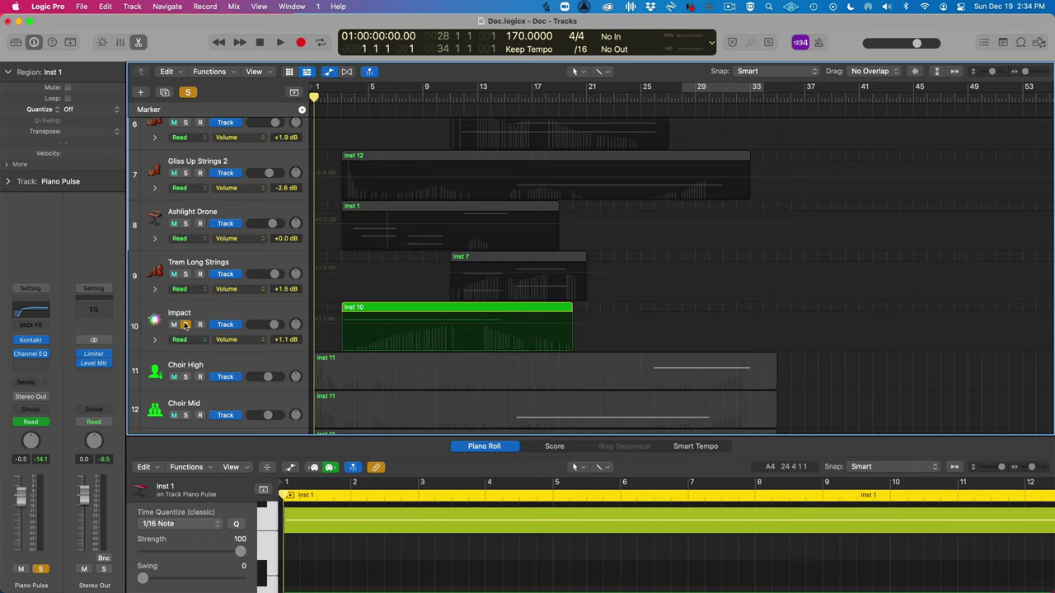
pyautogui.scroll(17, 487, 321)
pyautogui.scroll(-16, 488, 321)
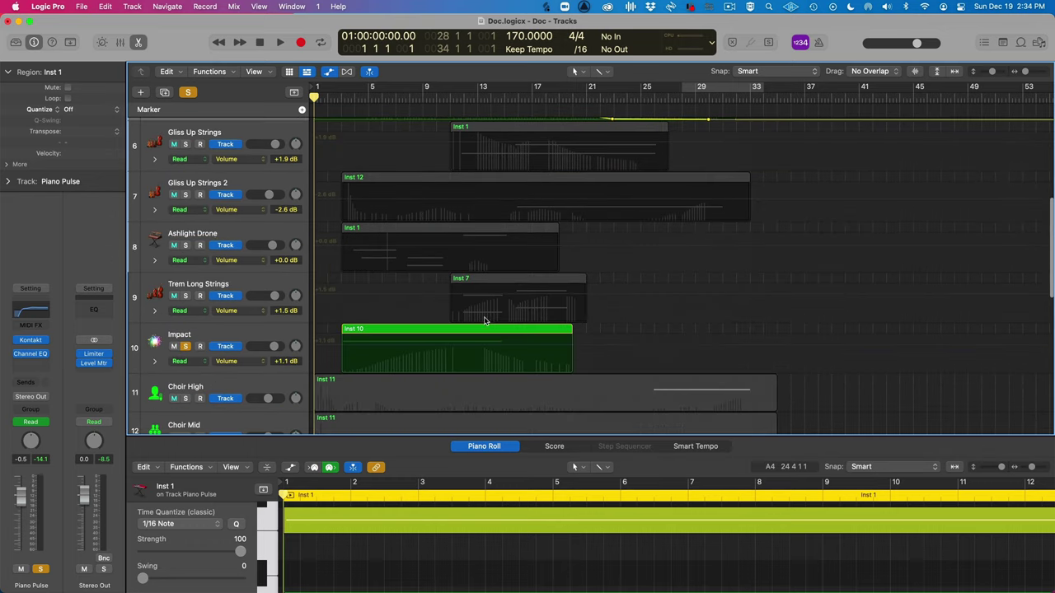
pyautogui.press('space')
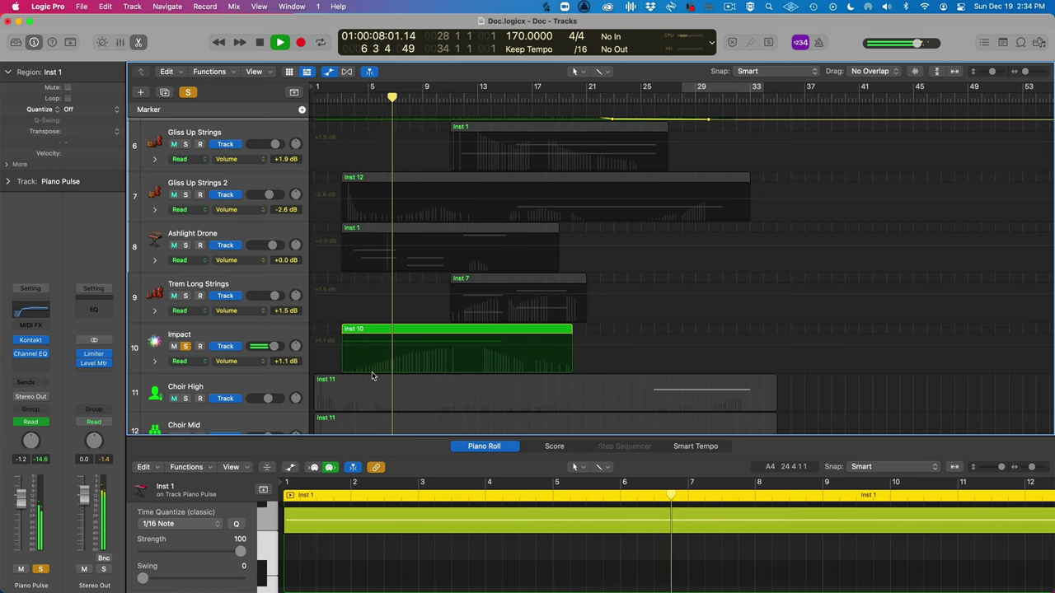
pyautogui.press('space')
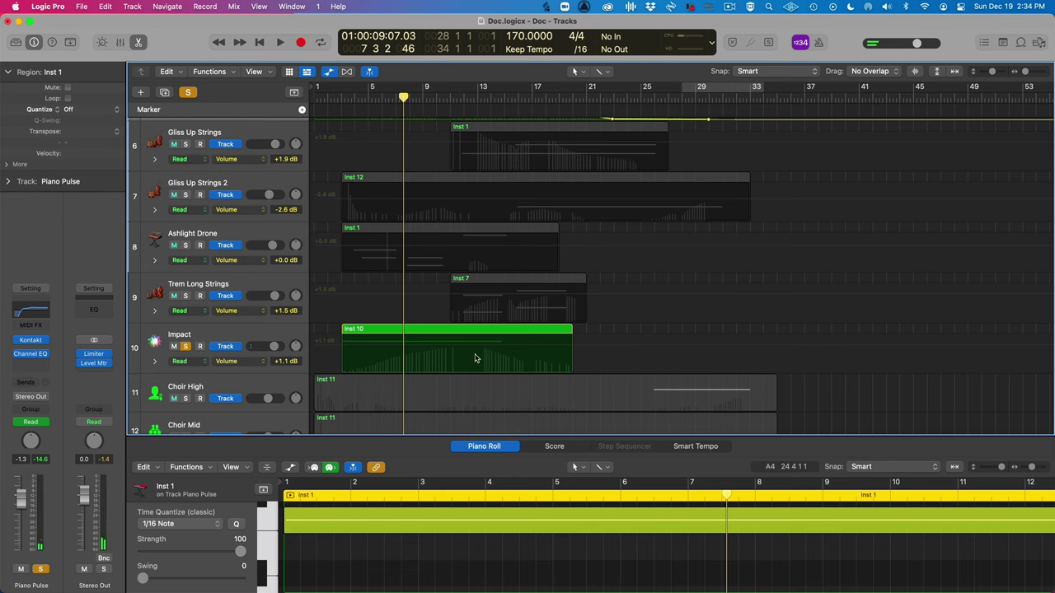
# Unsolo Impact and Piano Pulse, play the full arrangement from the start of the cue, and stop at about bar 8.
pyautogui.scroll(5, 305, 362)
pyautogui.scroll(-3, 280, 367)
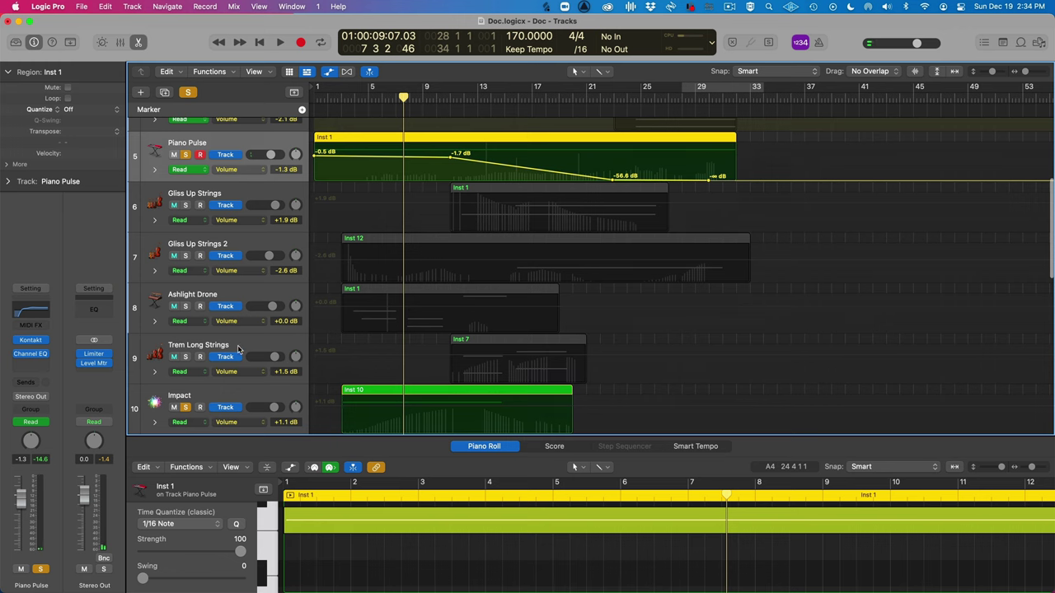
pyautogui.scroll(-1, 210, 381)
pyautogui.click(185, 387)
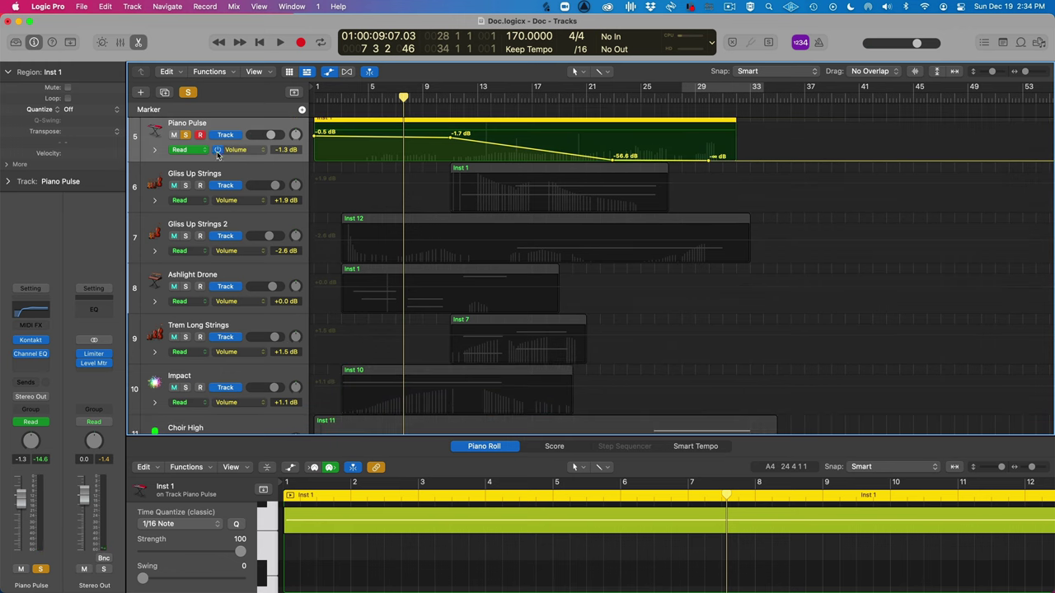
pyautogui.click(185, 135)
pyautogui.press('Return')
pyautogui.press('space')
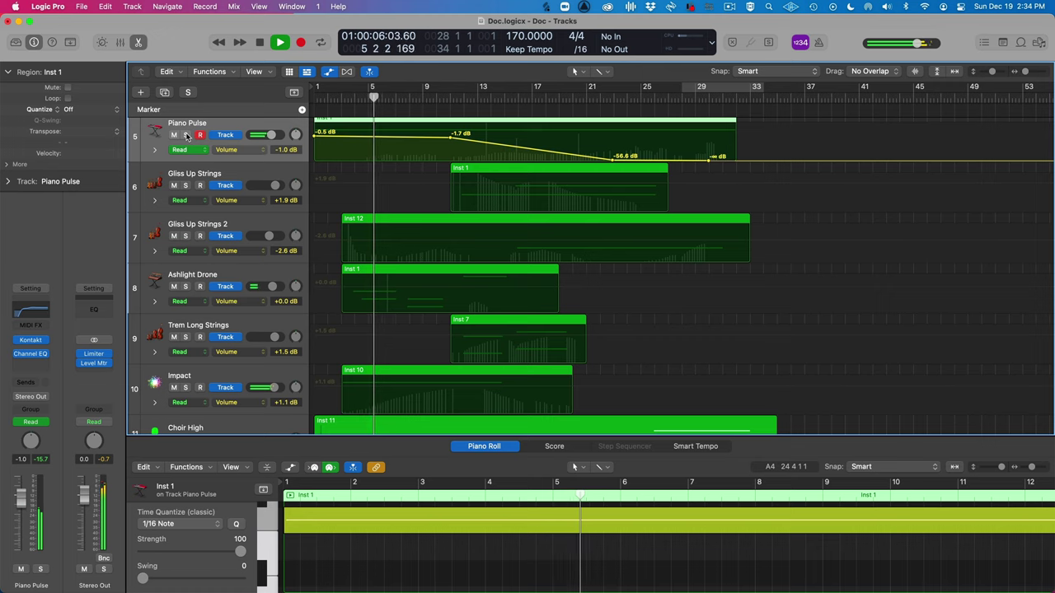
pyautogui.scroll(5, 513, 199)
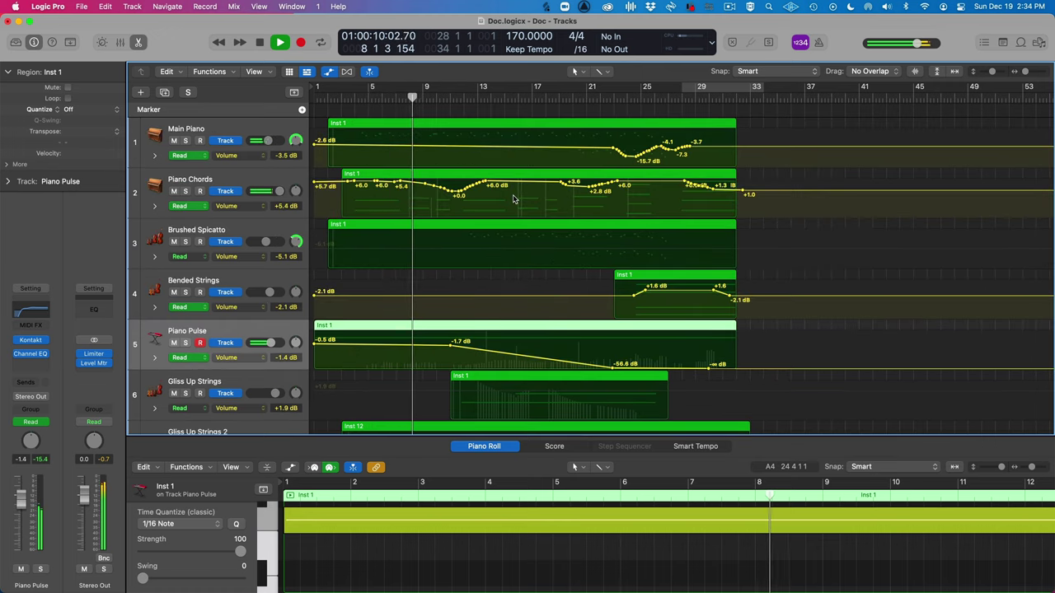
pyautogui.press('space')
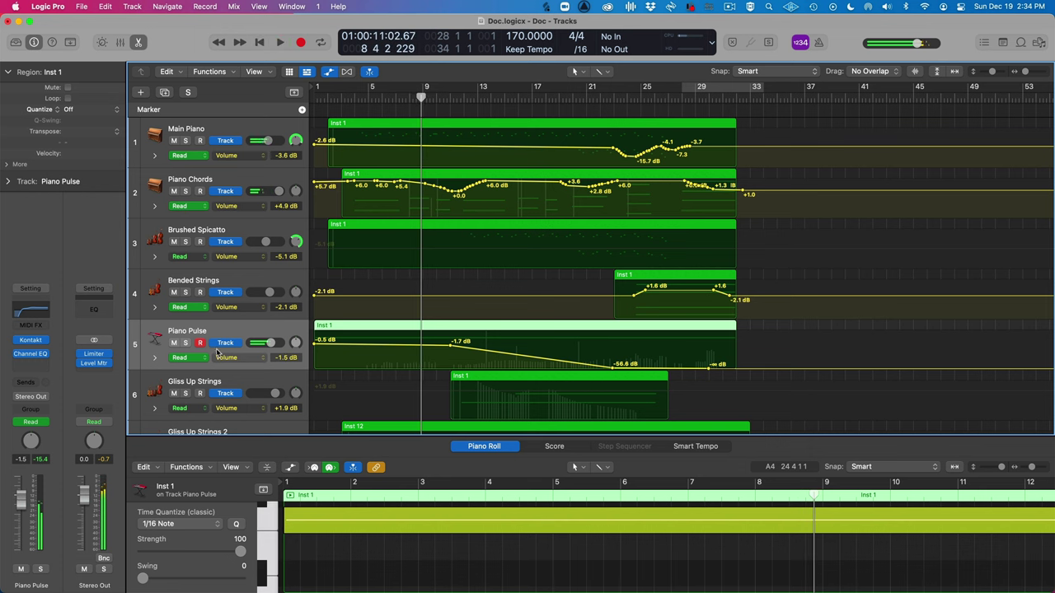
# Select and solo the Gliss Up Strings track, and play it until about bar 17.
pyautogui.scroll(-1, 238, 369)
pyautogui.click(231, 375)
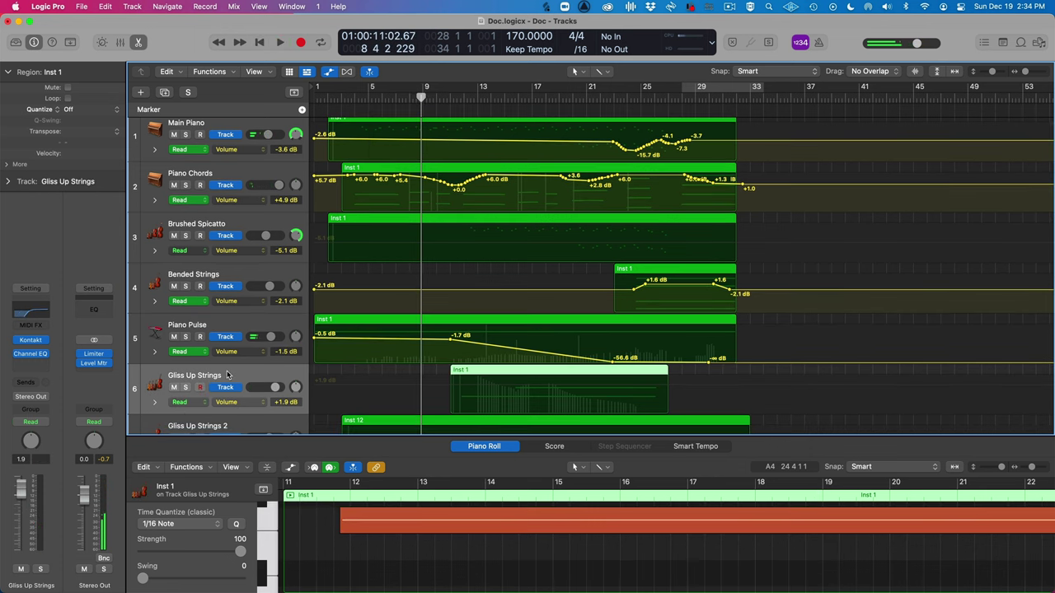
pyautogui.click(185, 388)
pyautogui.press('space')
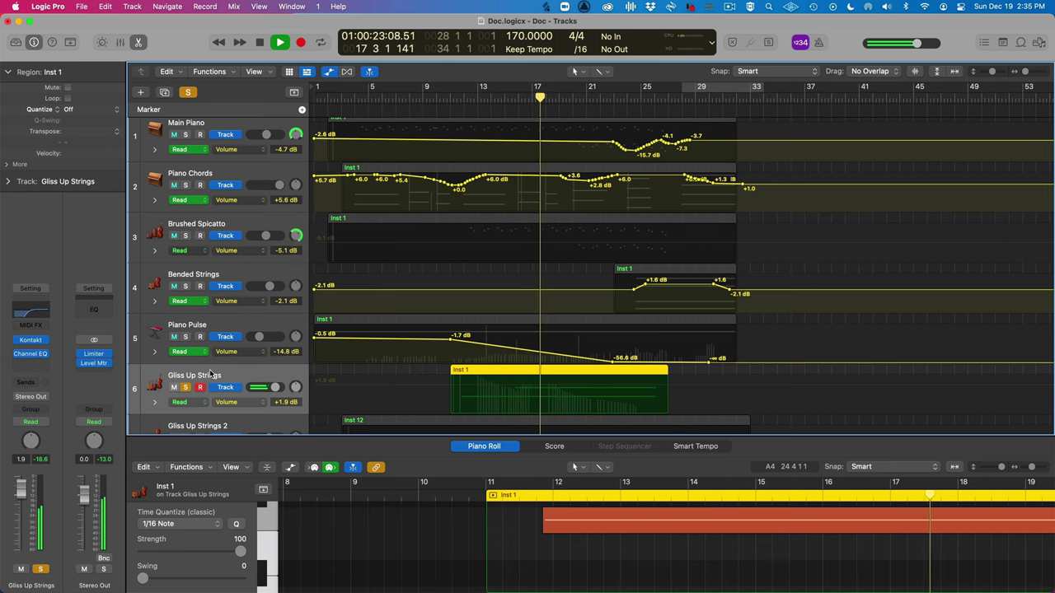
pyautogui.press('space')
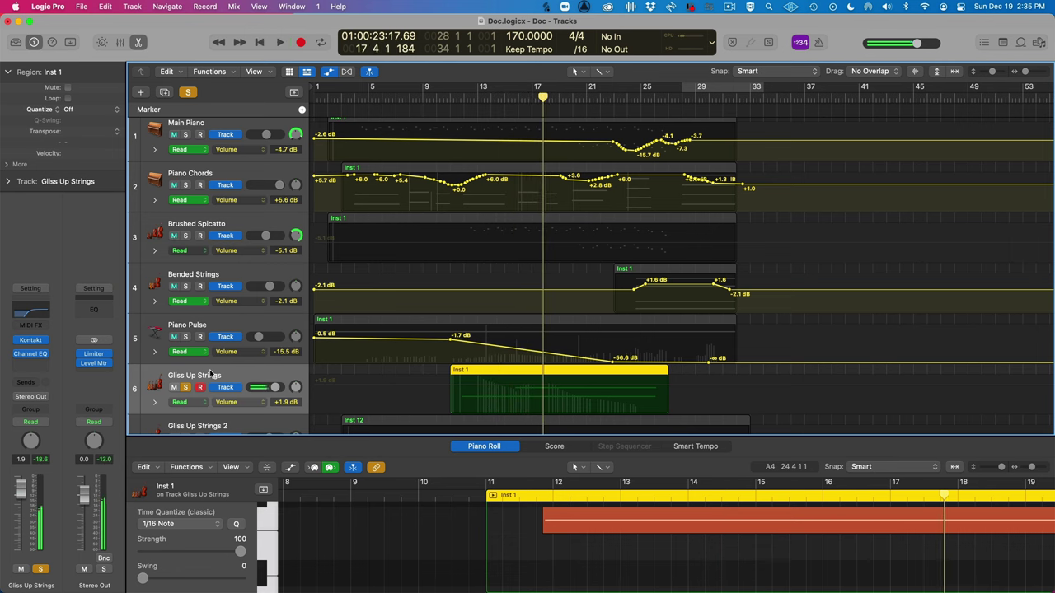
# Open the Gliss Up Strings track's Kontakt instrument, shift its window off the arrangement, and play the soloed part from bar 12 to about bar 13.
pyautogui.click(33, 342)
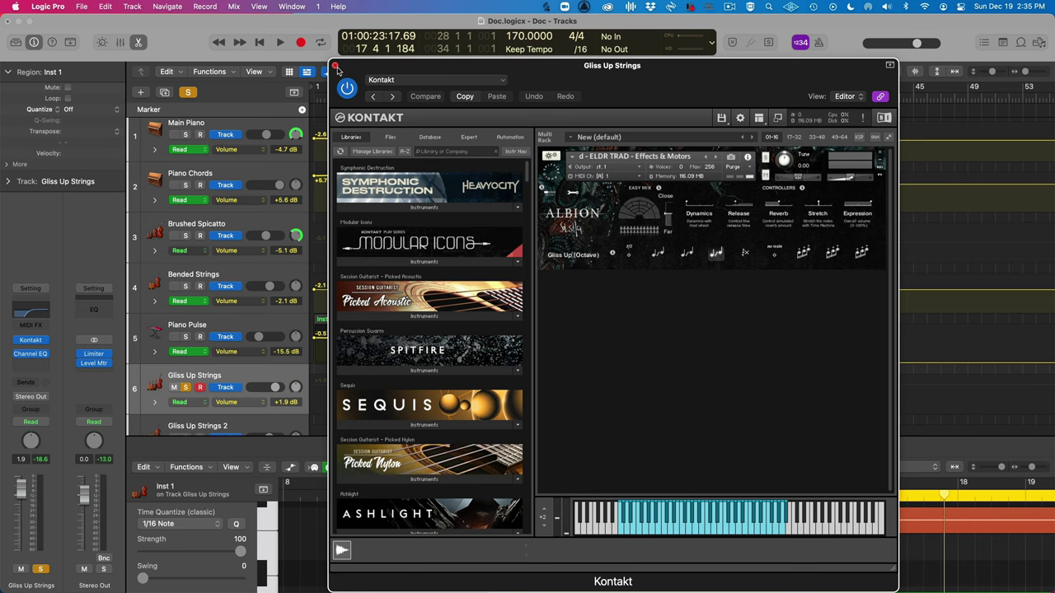
pyautogui.moveTo(509, 66); pyautogui.dragTo(826, 65)
pyautogui.click(461, 96)
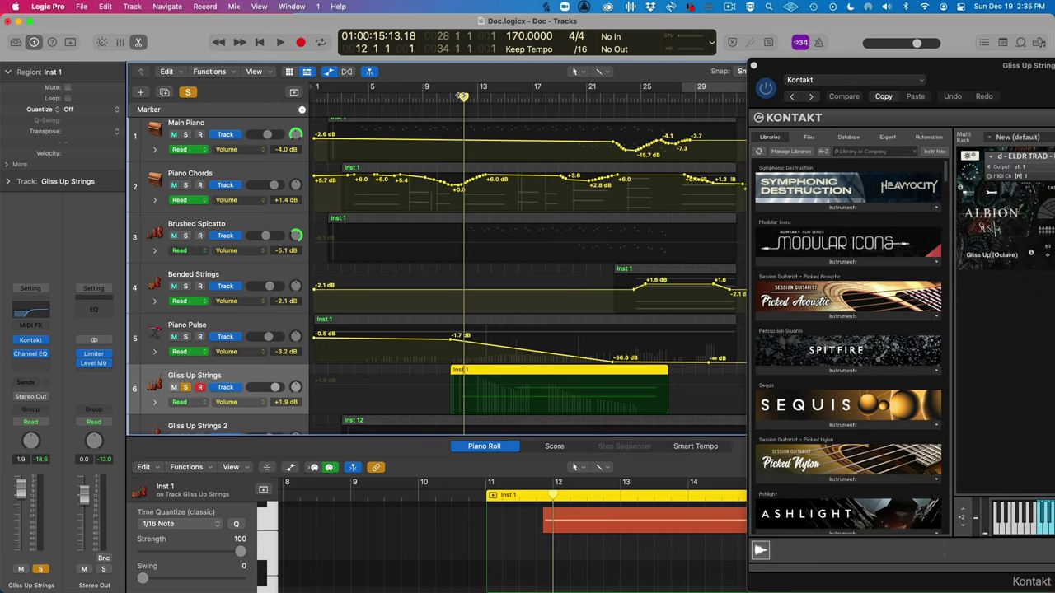
pyautogui.press('space')
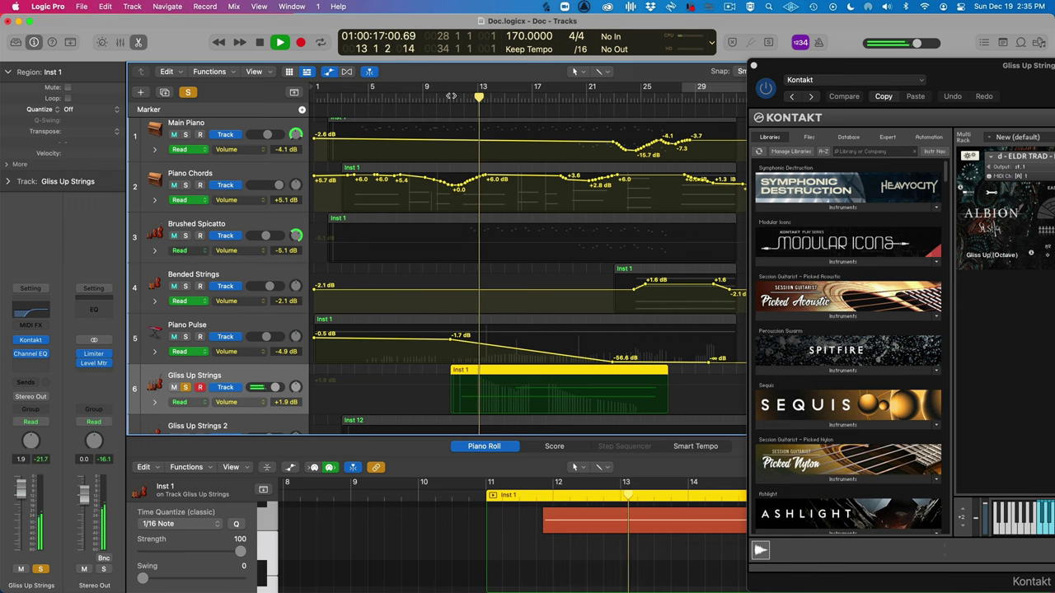
pyautogui.press('space')
# Unsolo Gliss Up Strings, play the full arrangement from bar 10 to about bar 19 while viewing its Kontakt patch, and close the instrument.
pyautogui.click(187, 388)
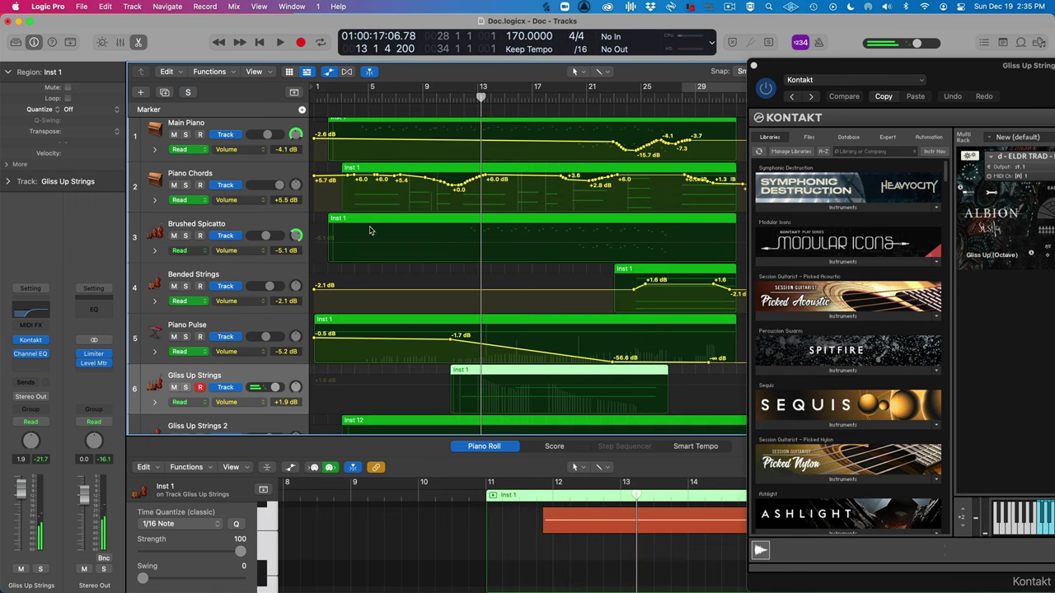
pyautogui.click(436, 94)
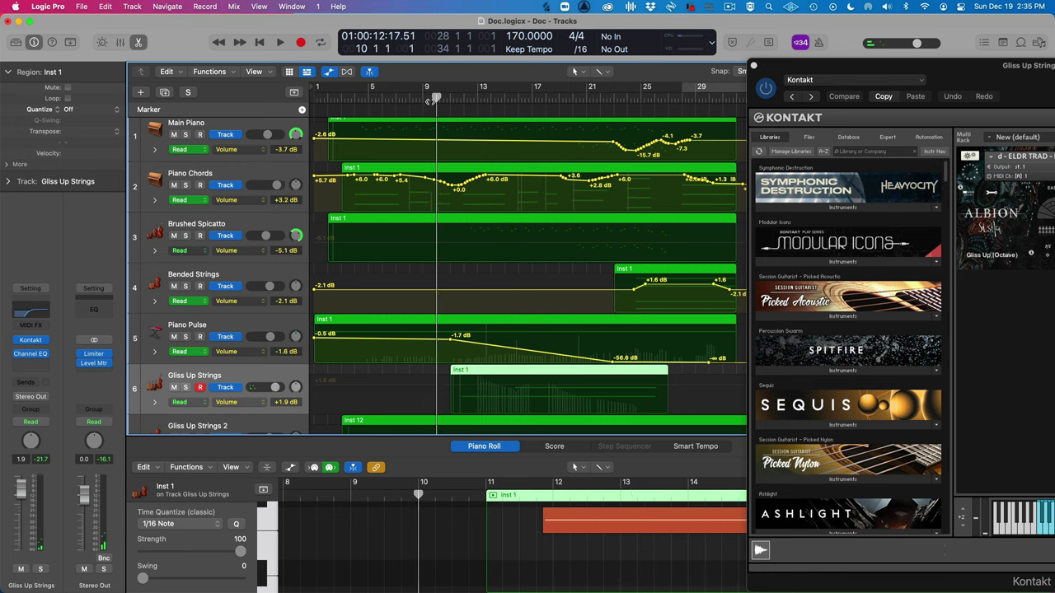
pyautogui.press('space')
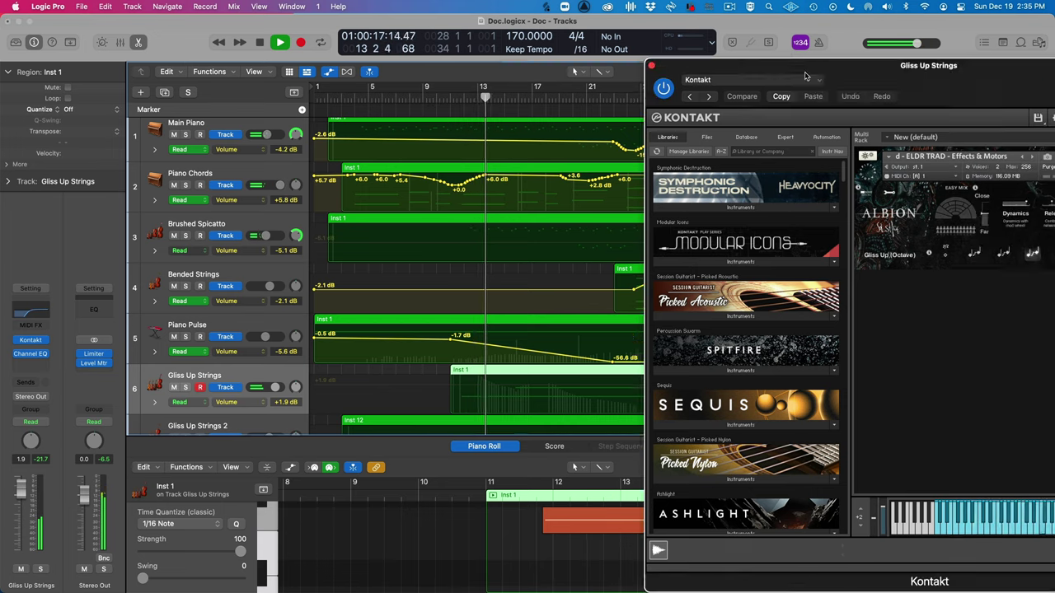
pyautogui.moveTo(1017, 78); pyautogui.dragTo(752, 68)
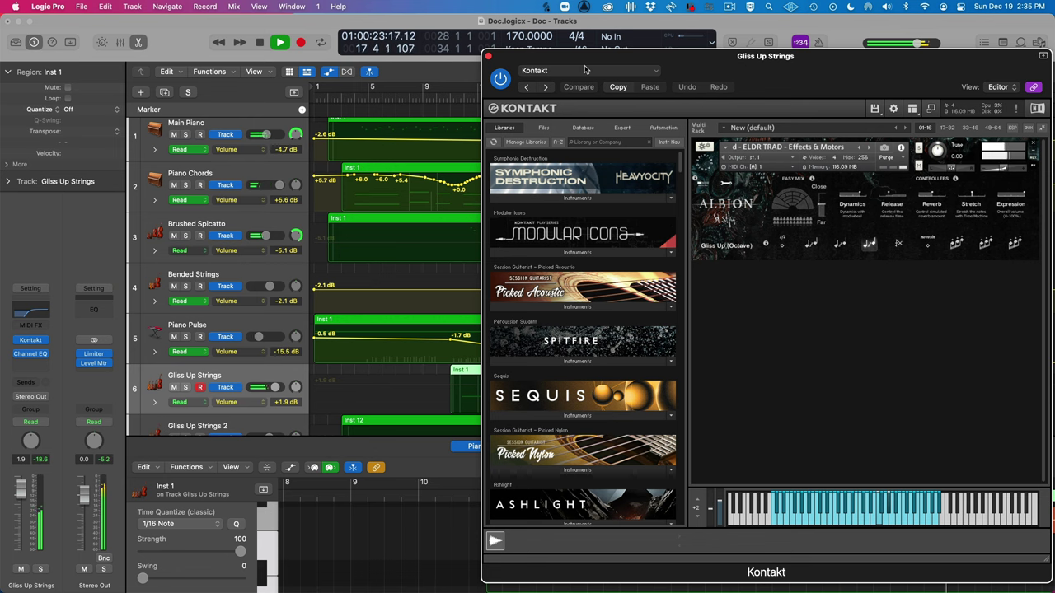
pyautogui.click(487, 57)
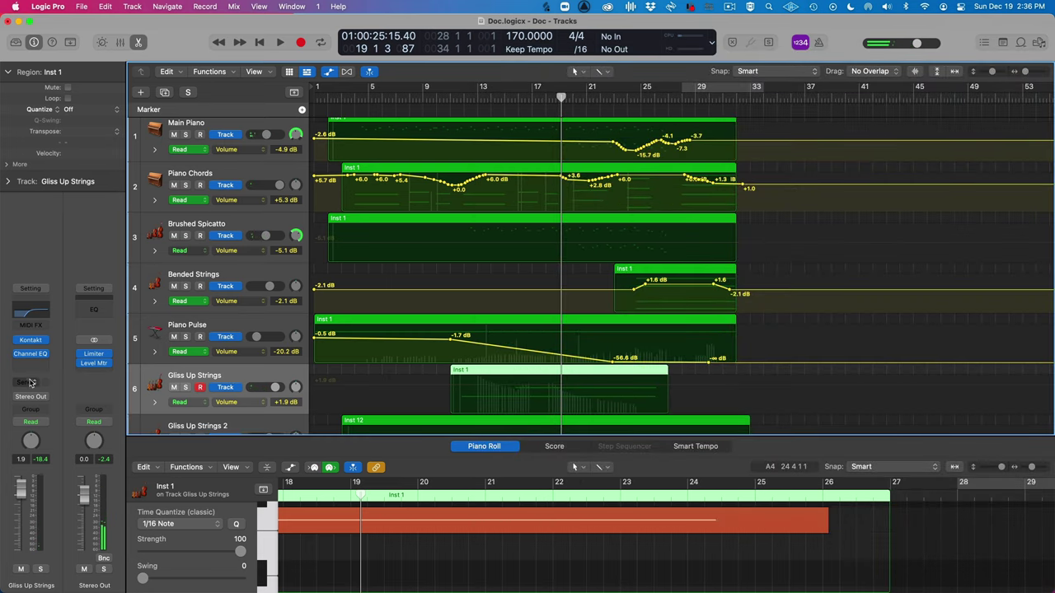
# Open the Gliss Up Strings track's Channel EQ to examine its low-cut curve, and close it.
pyautogui.moveTo(31, 363)
pyautogui.click(32, 318)
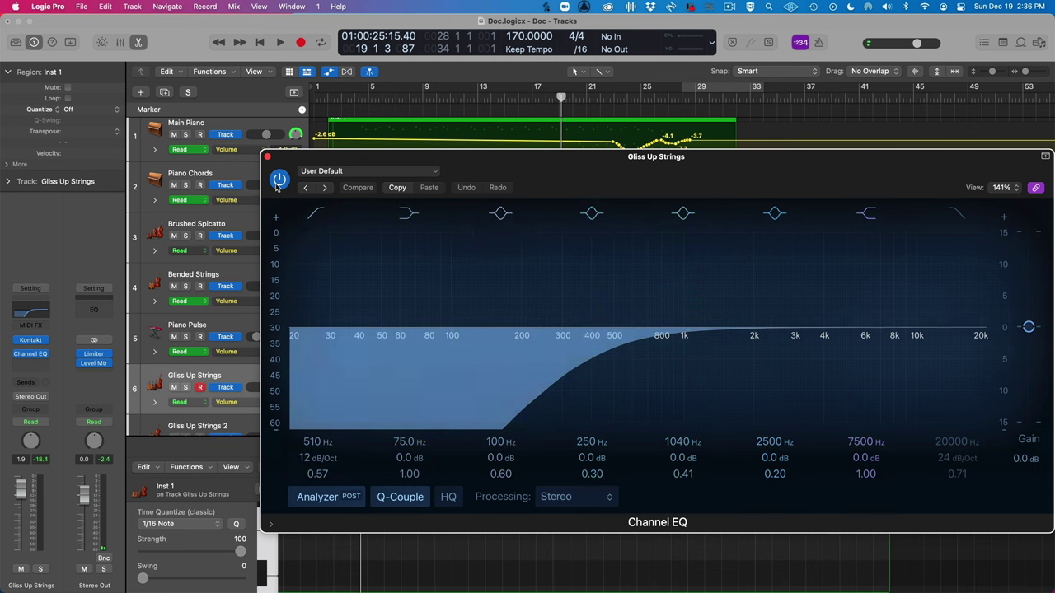
pyautogui.click(267, 157)
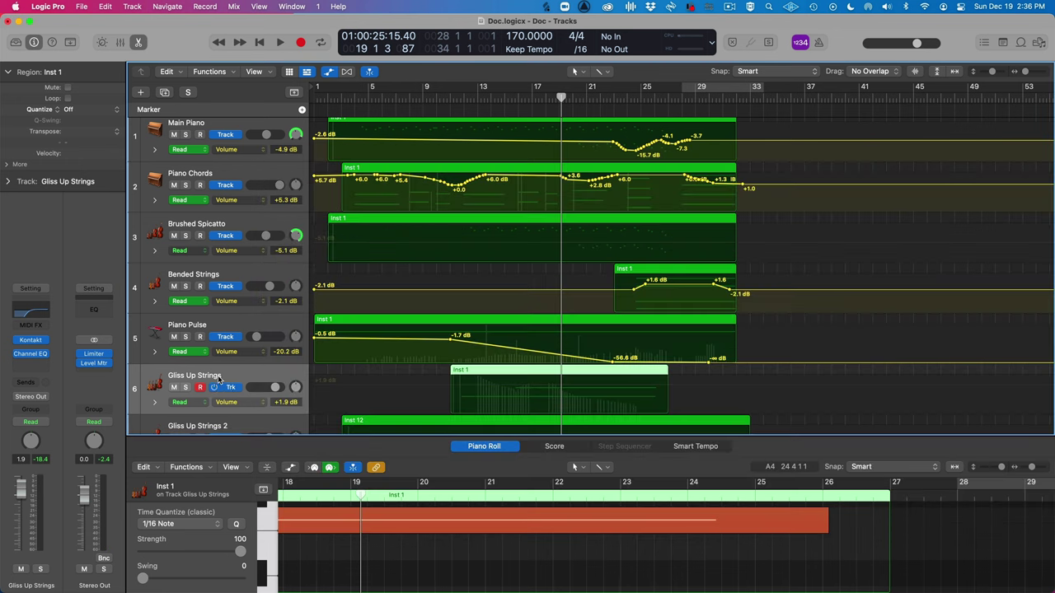
# Select and solo the Gliss Up Strings 2 track, and play it from bar 15.
pyautogui.scroll(-2, 216, 375)
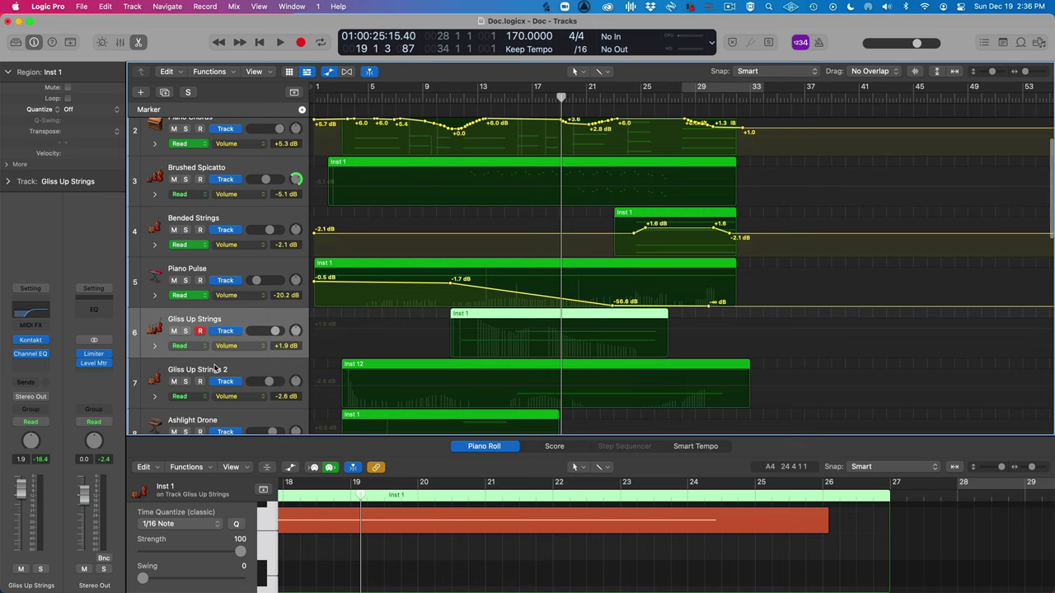
pyautogui.click(215, 369)
pyautogui.scroll(-3, 215, 369)
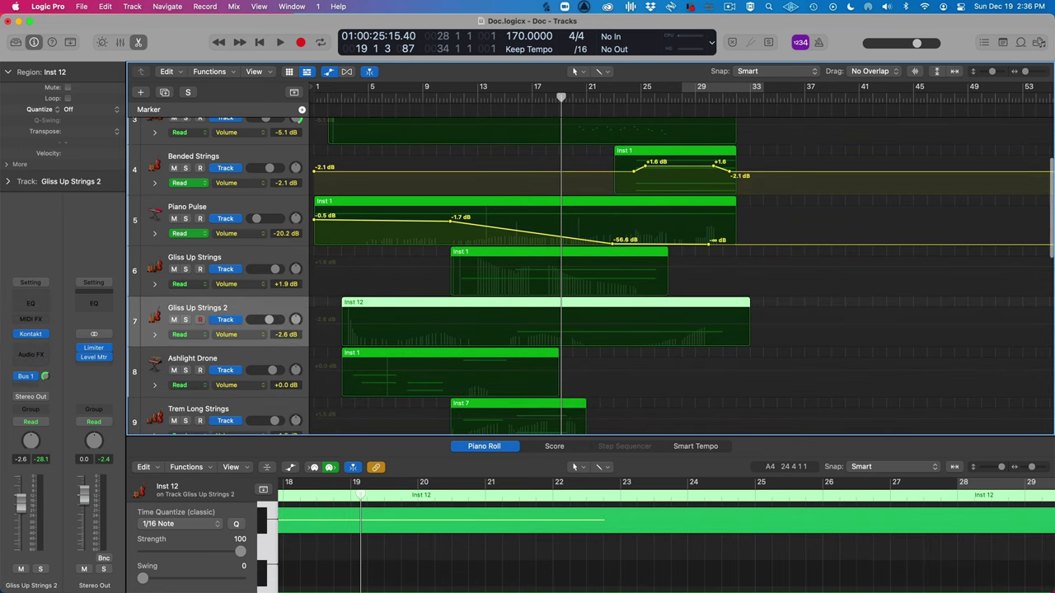
pyautogui.click(518, 97)
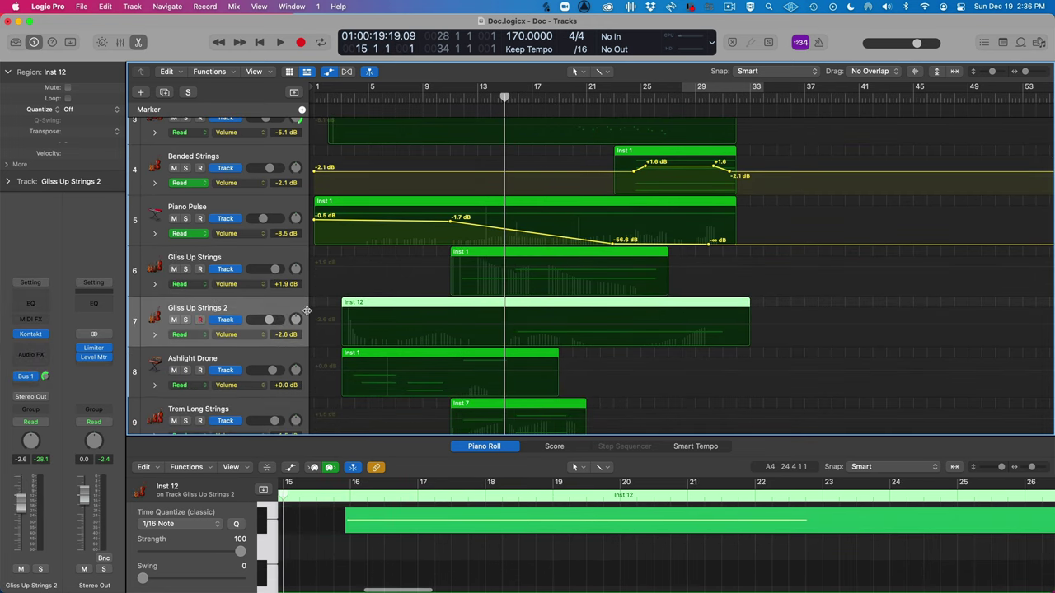
pyautogui.click(186, 319)
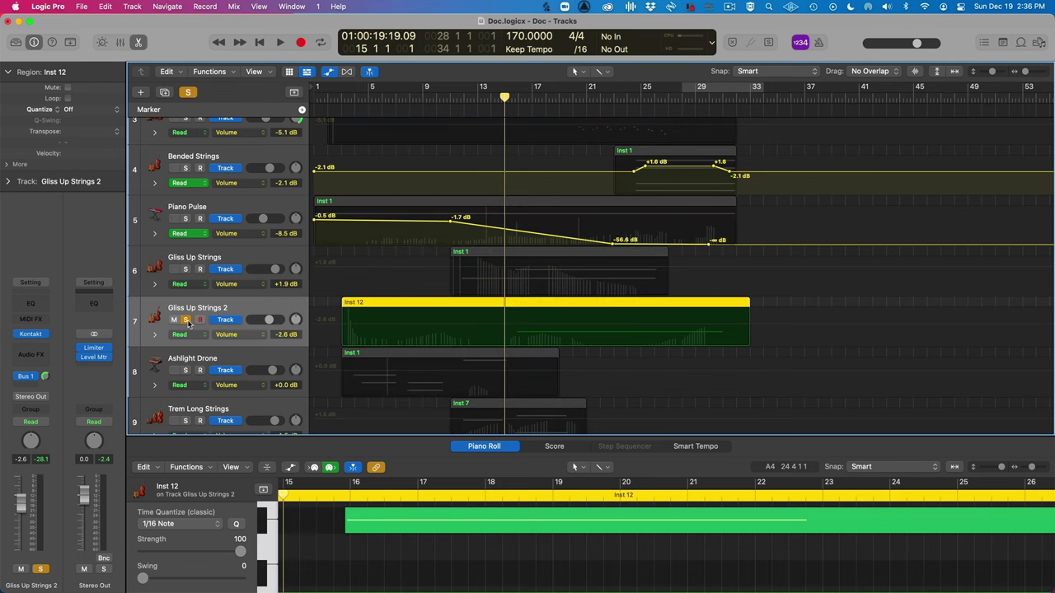
pyautogui.press('space')
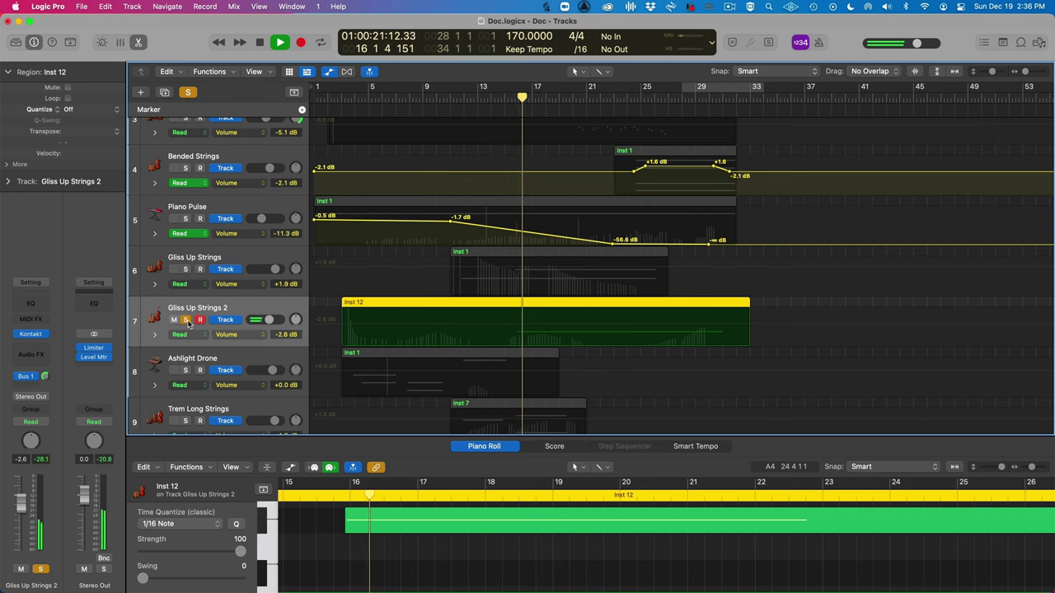
# Briefly add Gliss Up Strings to the soloed playback, unsolo it again, and stop at about bar 20.
pyautogui.click(185, 270)
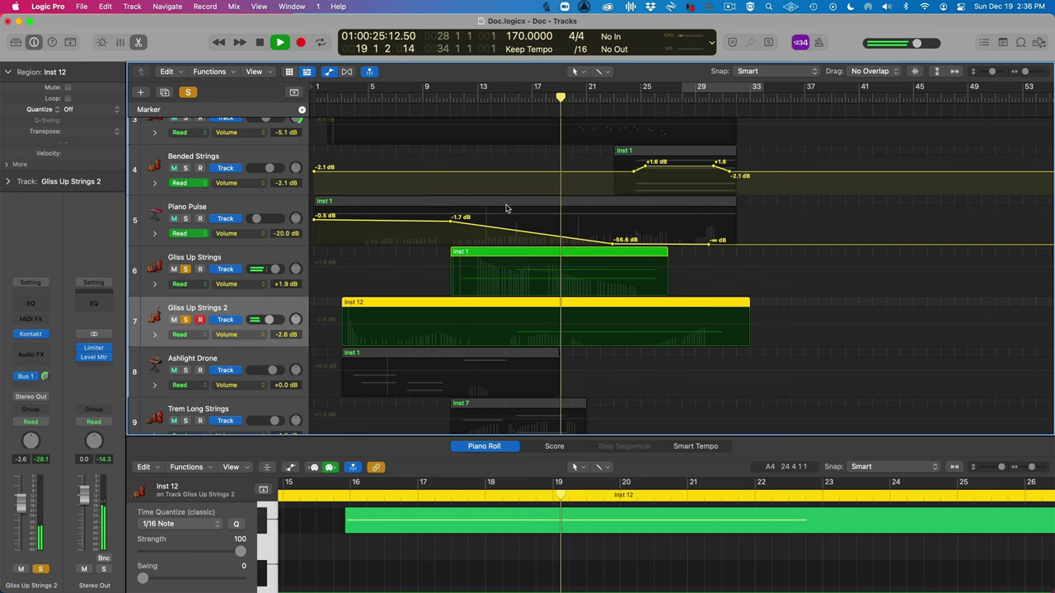
pyautogui.click(186, 269)
pyautogui.press('space')
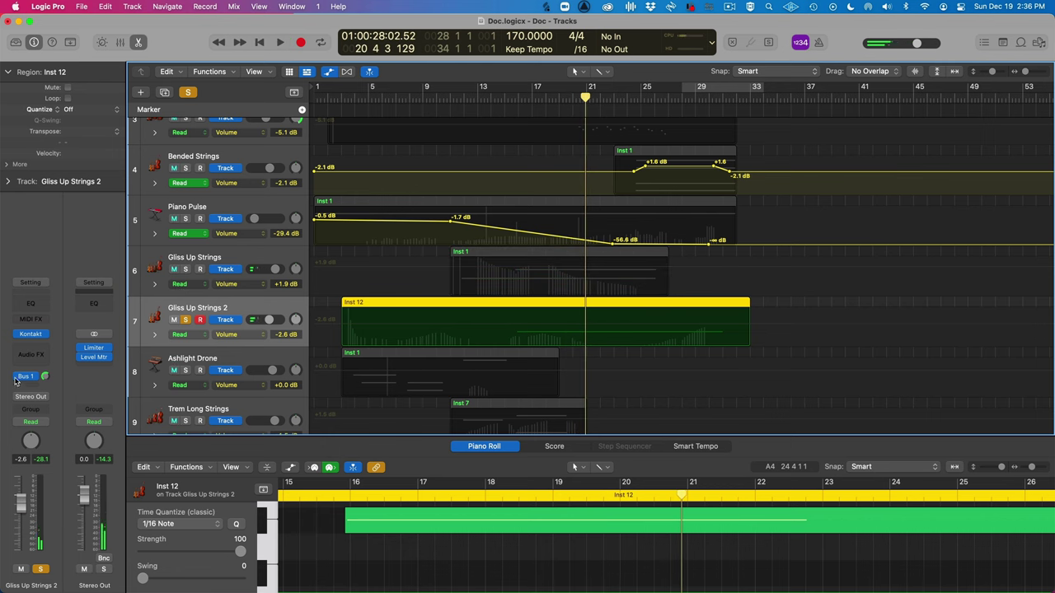
# Open the Gliss Up Strings 2 track's Kontakt instrument to view its Albion patch, and close it.
pyautogui.moveTo(34, 381)
pyautogui.moveTo(33, 335)
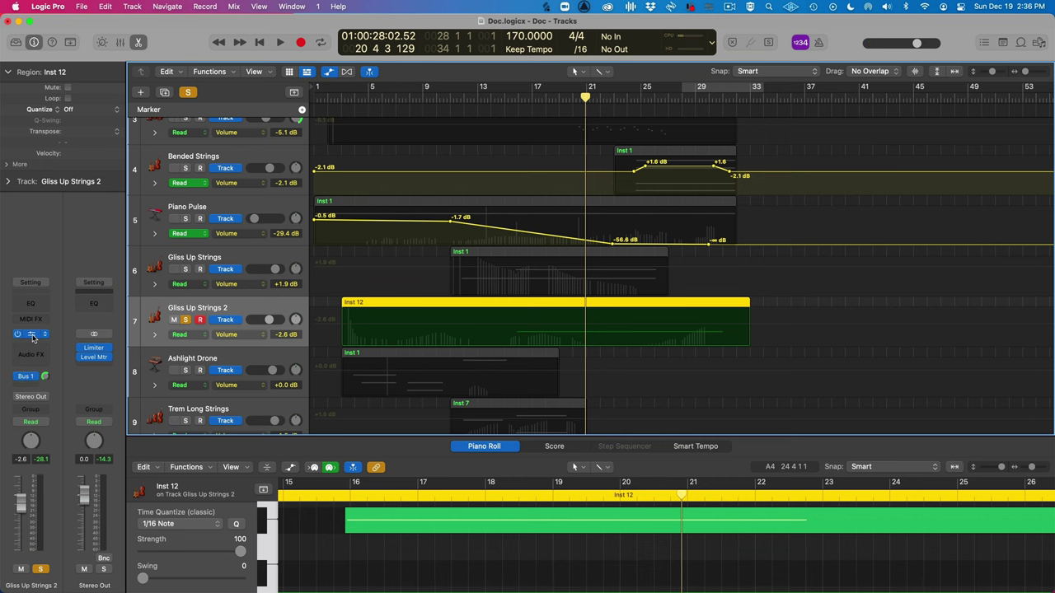
pyautogui.click(33, 335)
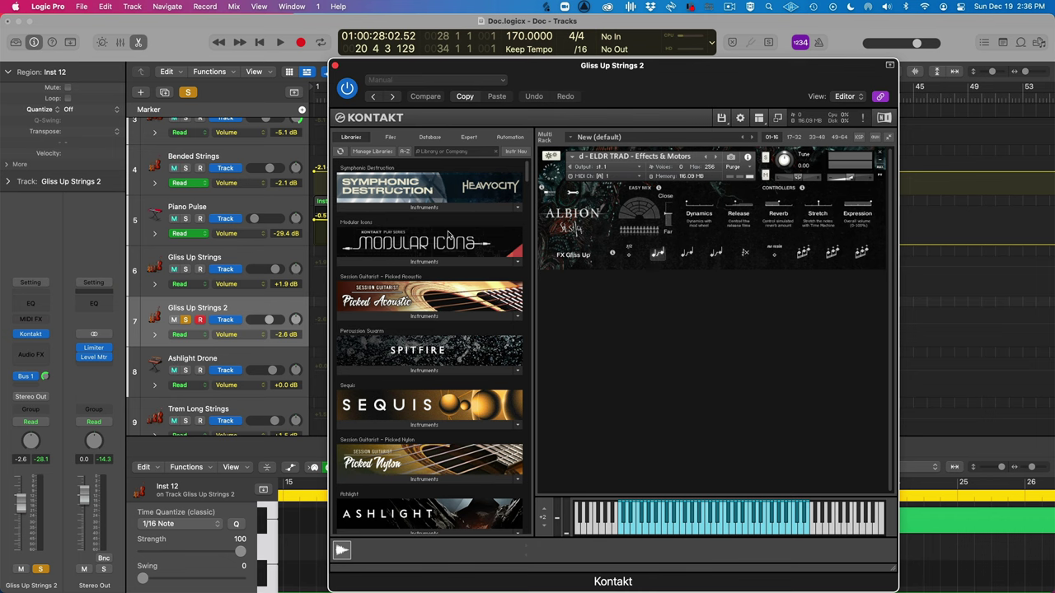
pyautogui.click(336, 66)
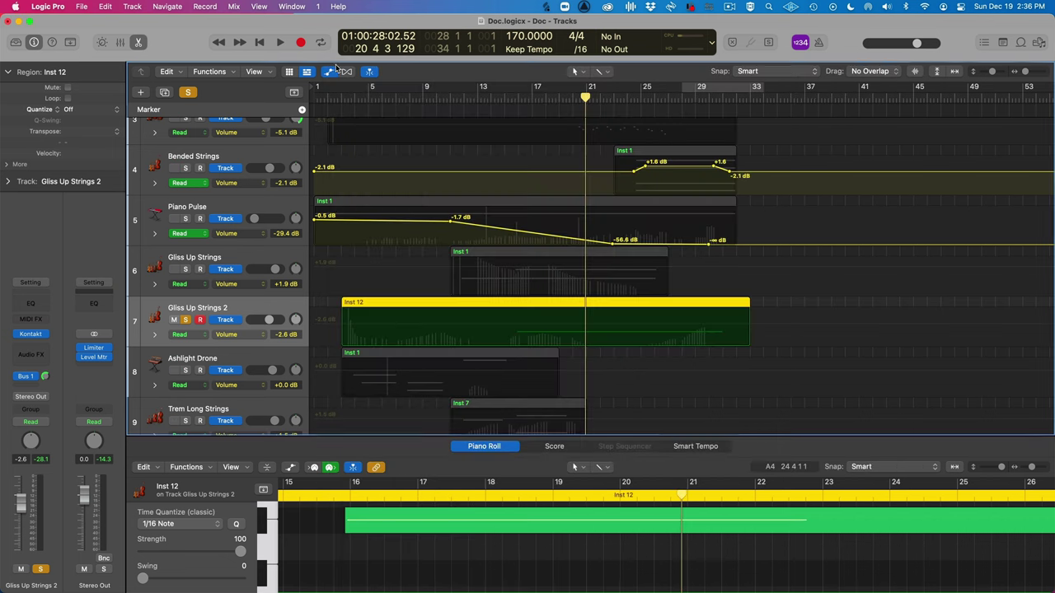
# Play both Gliss Up Strings tracks soloed together from about bar 10, clear all solos during playback, and stop at about bar 28.
pyautogui.click(185, 271)
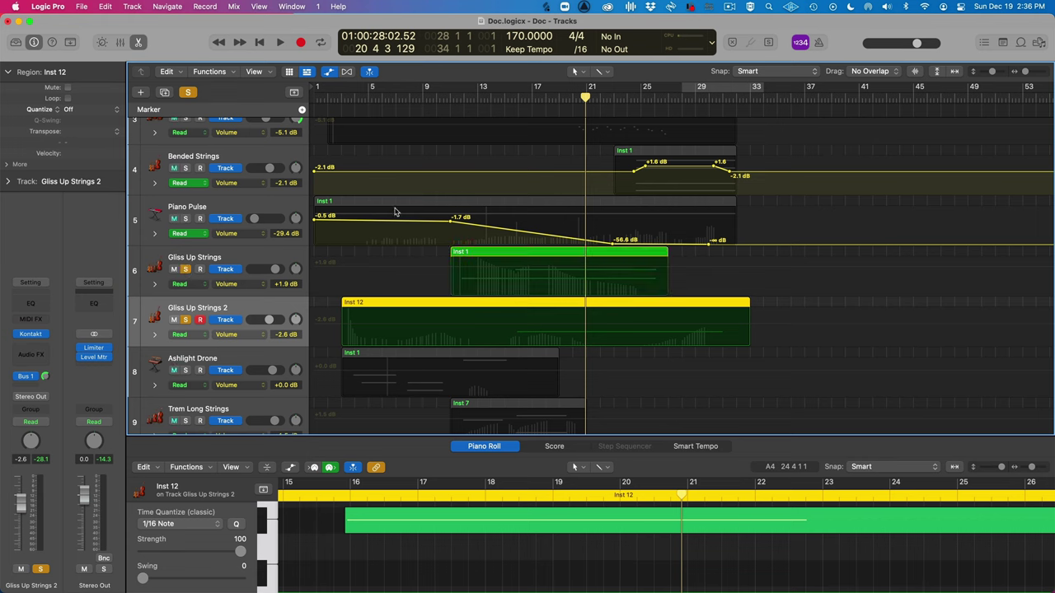
pyautogui.doubleClick(439, 99)
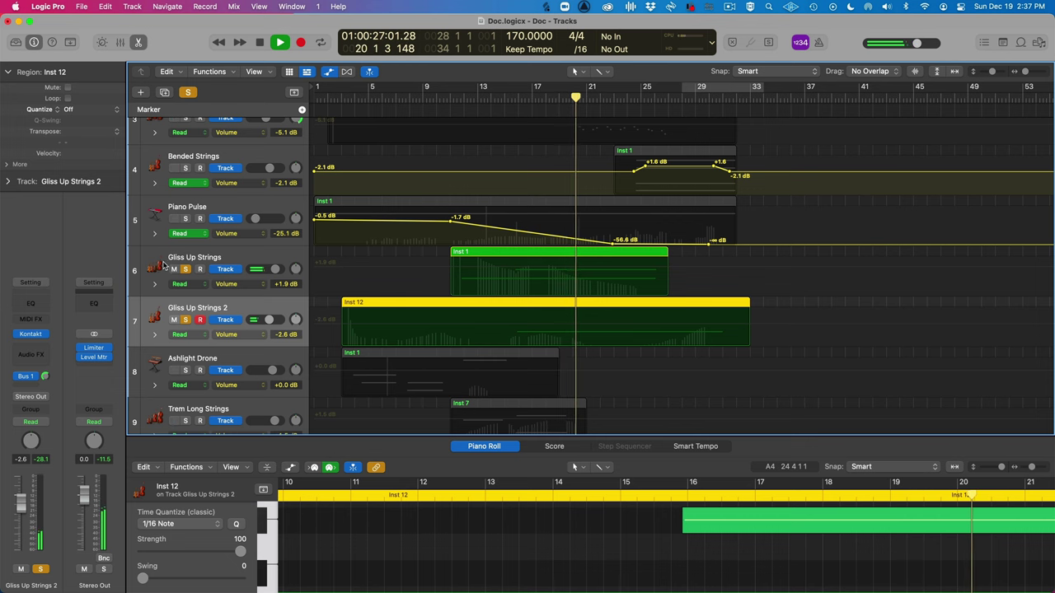
pyautogui.click(192, 92)
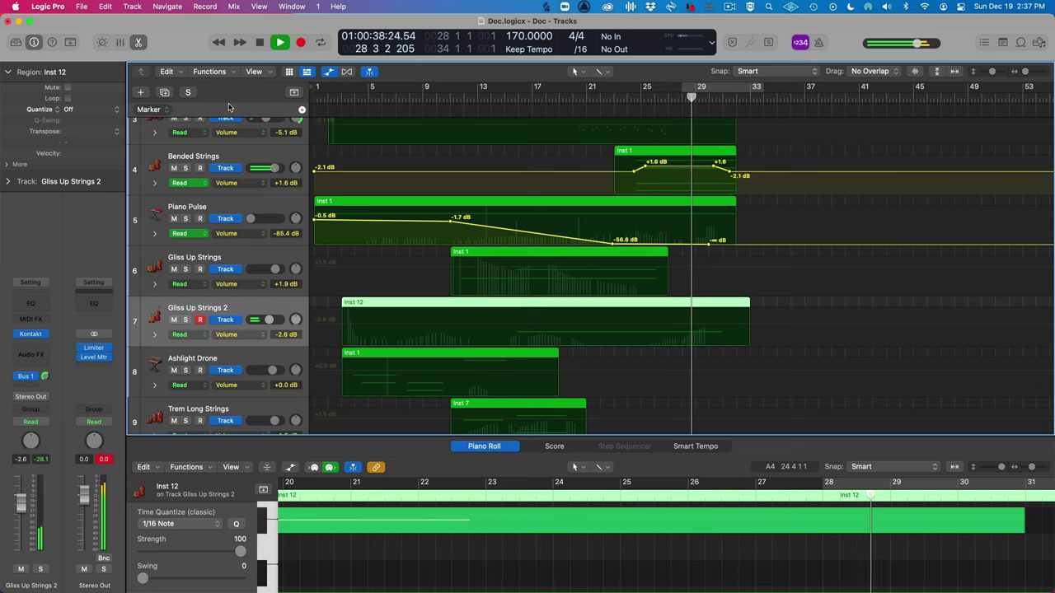
pyautogui.press('space')
# Select and solo the Ashlight Drone track, and play it from the start of the cue to about bar 15.
pyautogui.scroll(-4, 209, 305)
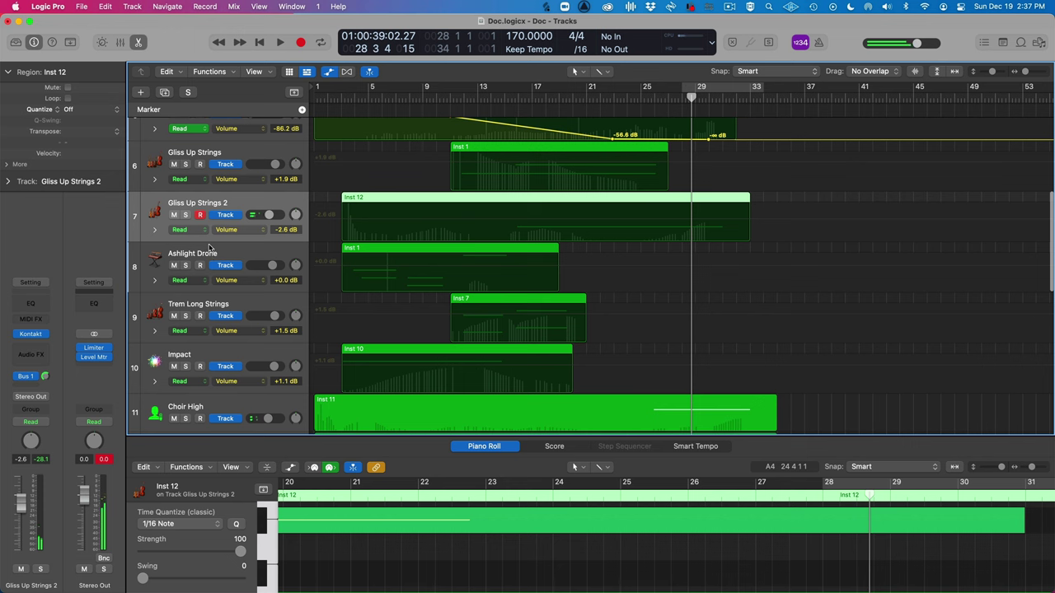
pyautogui.click(198, 265)
pyautogui.click(187, 266)
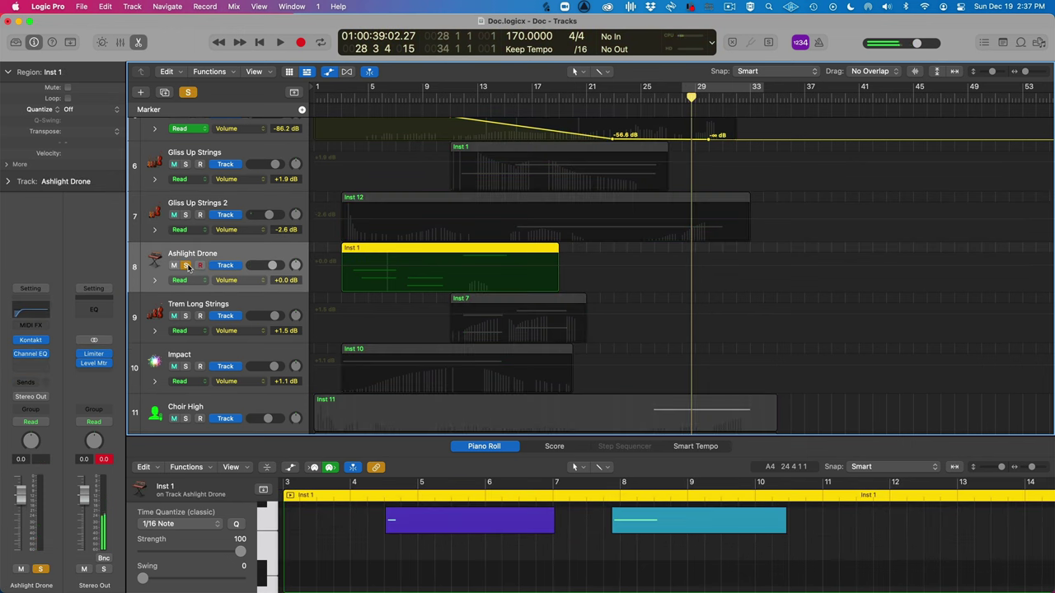
pyautogui.press('Return')
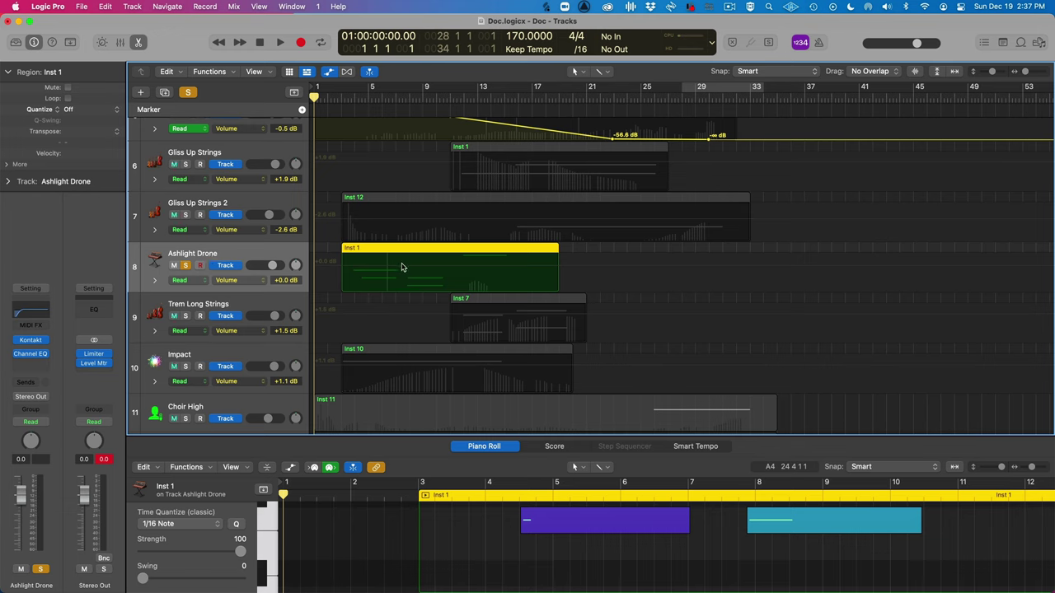
pyautogui.press('space')
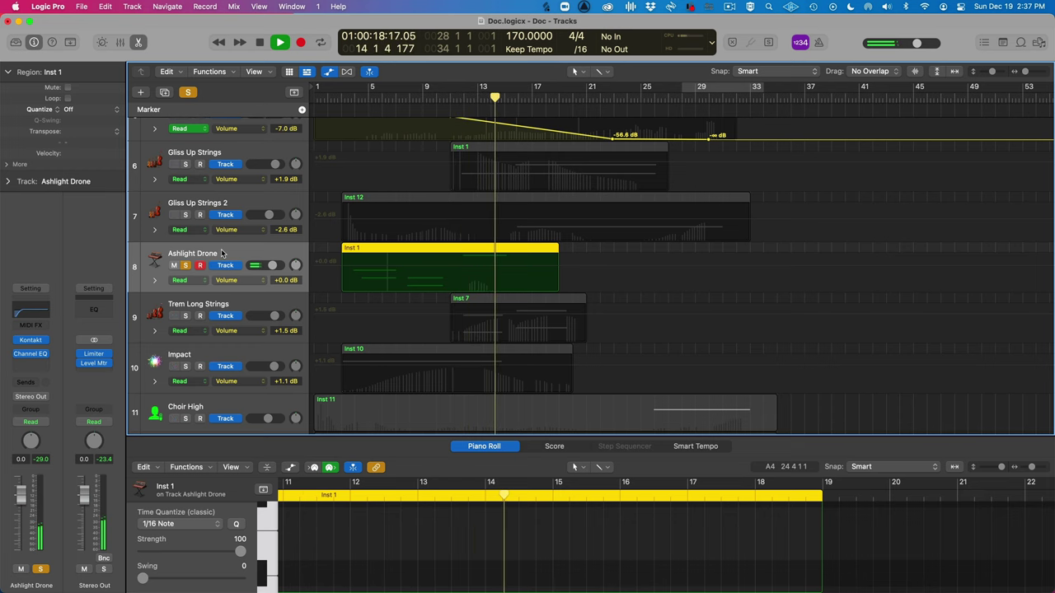
pyautogui.press('space')
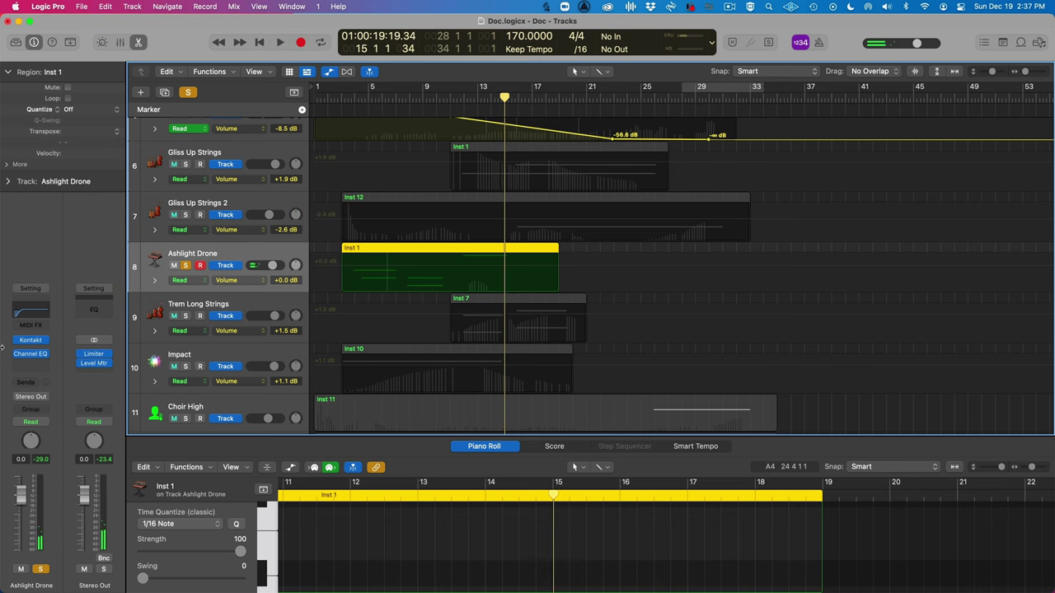
# View the Ashlight Drone track's Channel EQ and its Kontakt Ashlight patch without the plug-in header, close the window, and unsolo the track.
pyautogui.click(38, 315)
pyautogui.moveTo(36, 356)
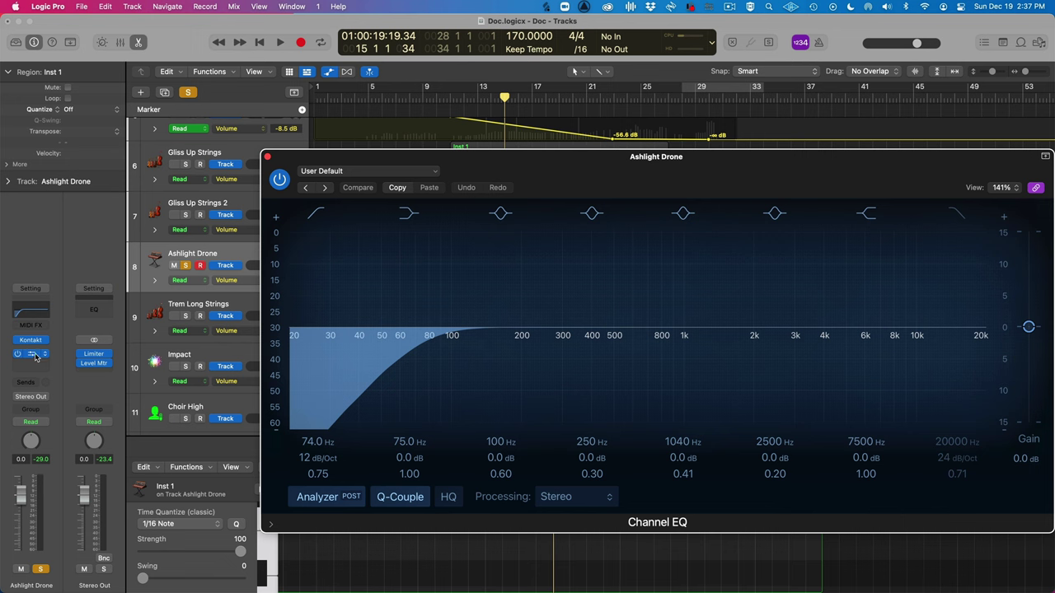
pyautogui.click(33, 341)
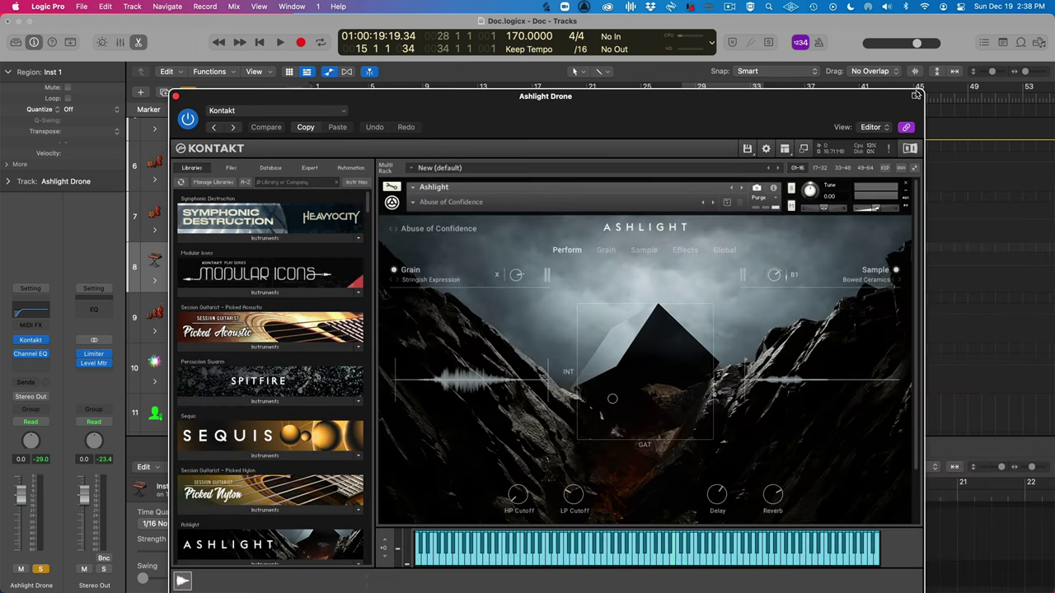
pyautogui.click(915, 97)
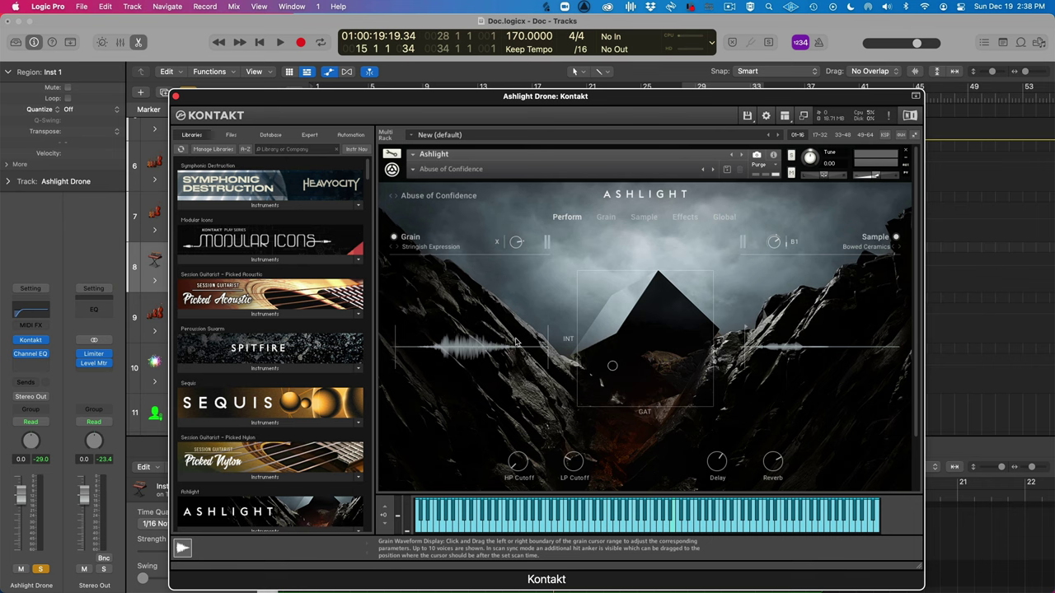
pyautogui.click(176, 97)
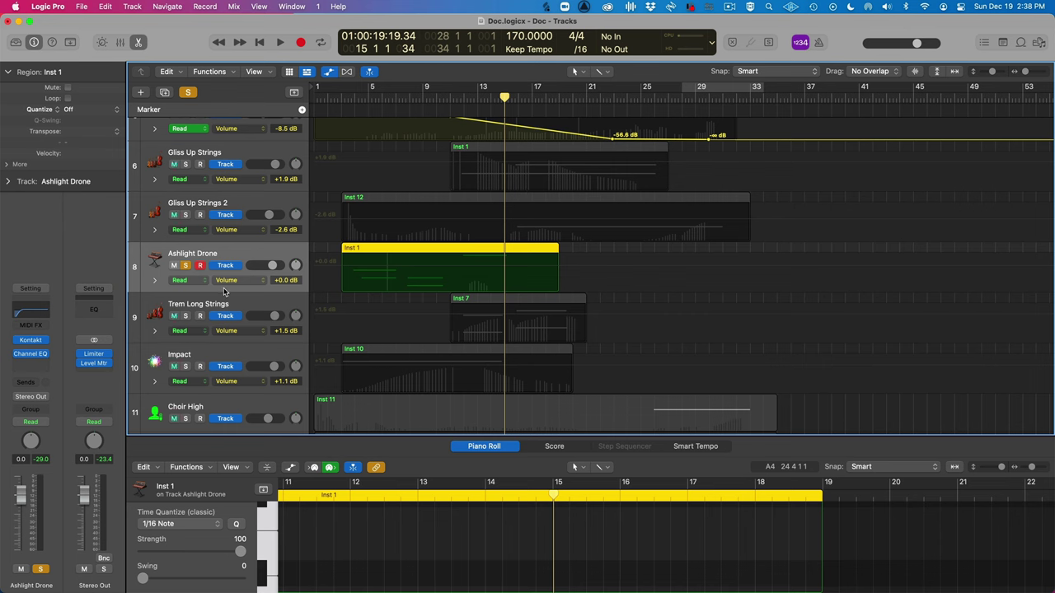
pyautogui.click(187, 266)
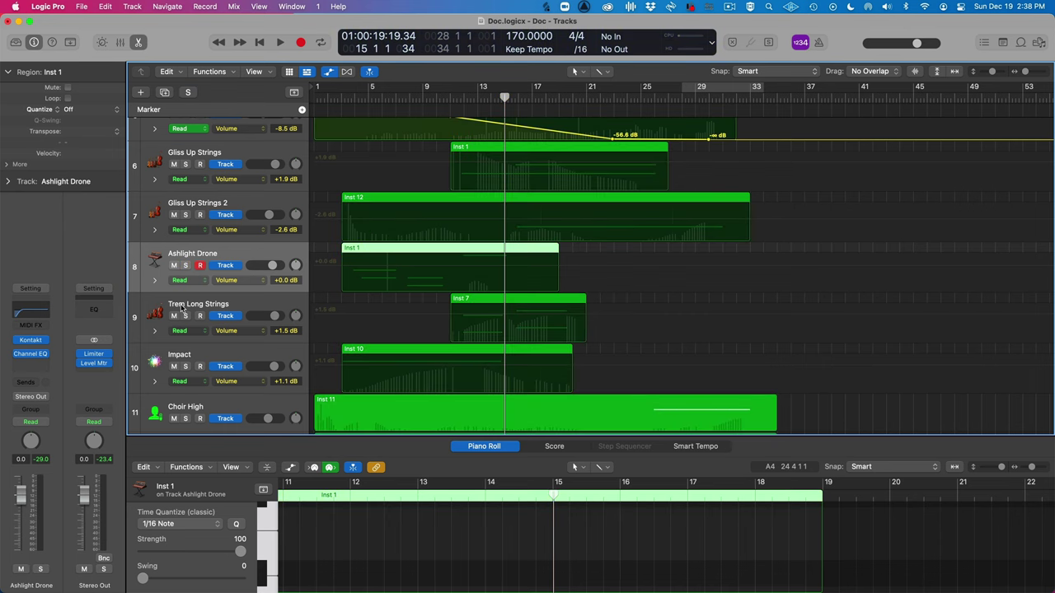
# Select the Trem Long Strings track, play it soloed from bar 11, and stop at about bar 18.
pyautogui.click(182, 309)
pyautogui.click(449, 95)
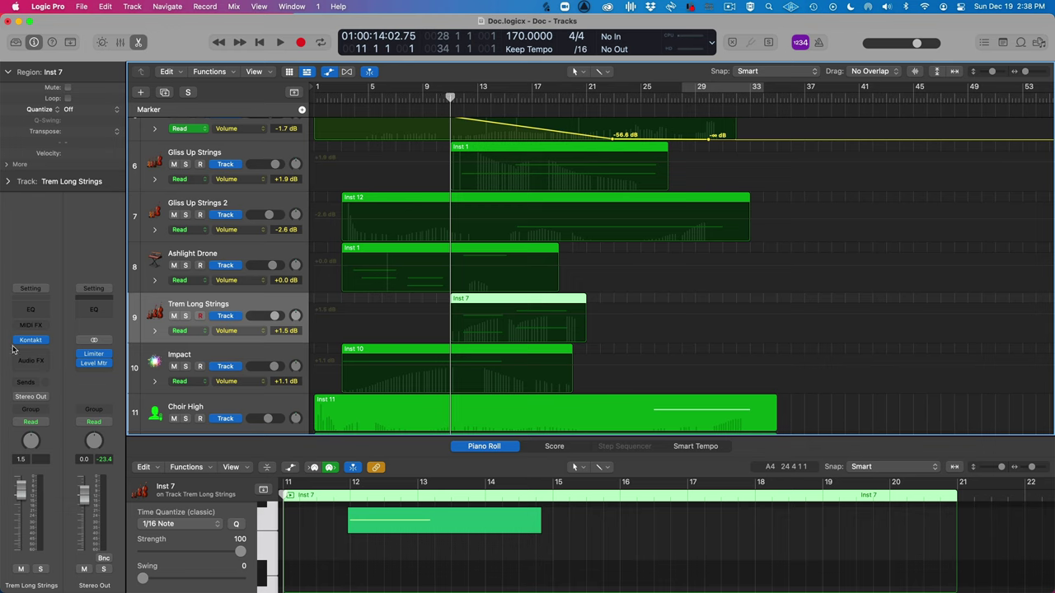
pyautogui.press('space')
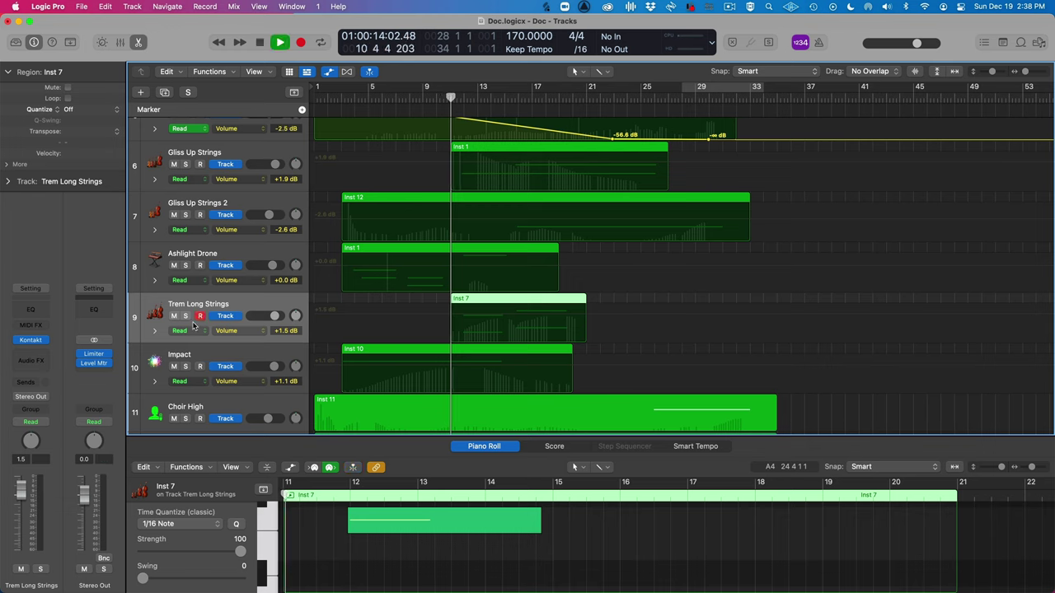
pyautogui.press('s')
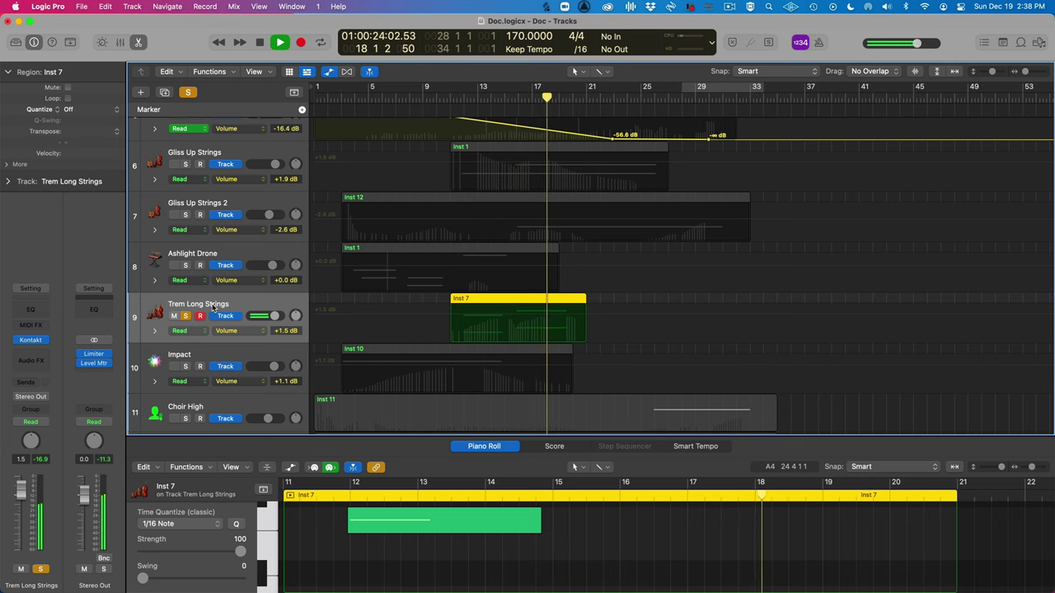
pyautogui.press('space')
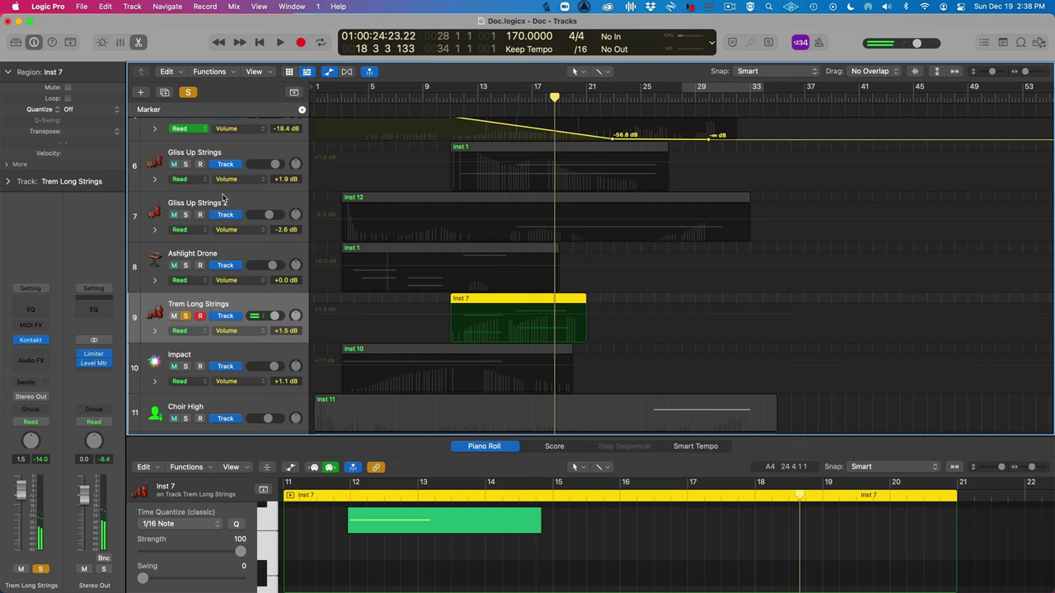
# Solo Gliss Up Strings alongside Trem Long Strings, and play the pair from bar 11 to about bar 18.
pyautogui.click(186, 165)
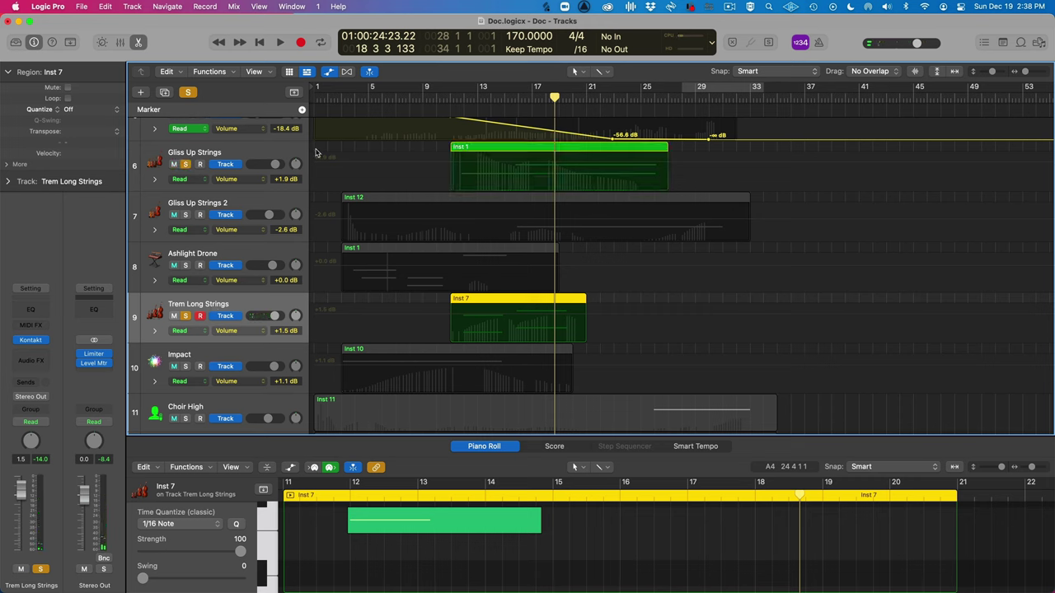
pyautogui.click(450, 97)
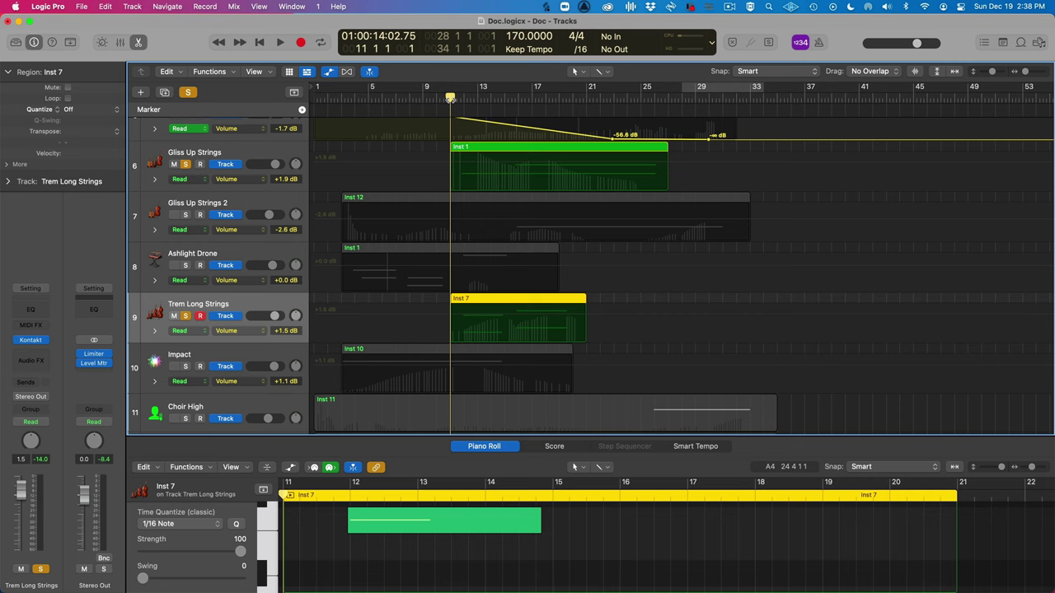
pyautogui.press('space')
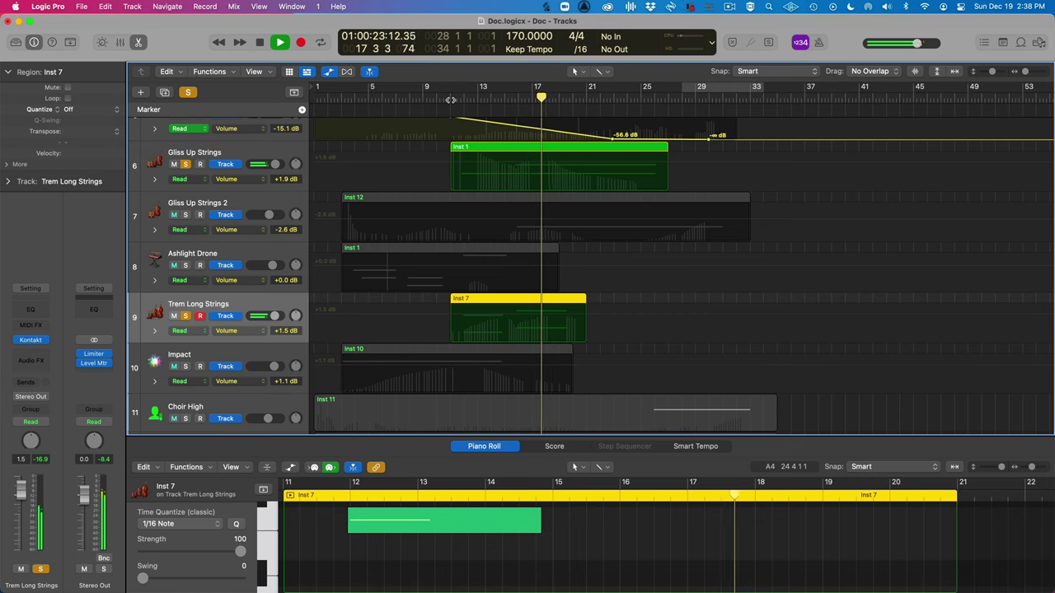
pyautogui.press('space')
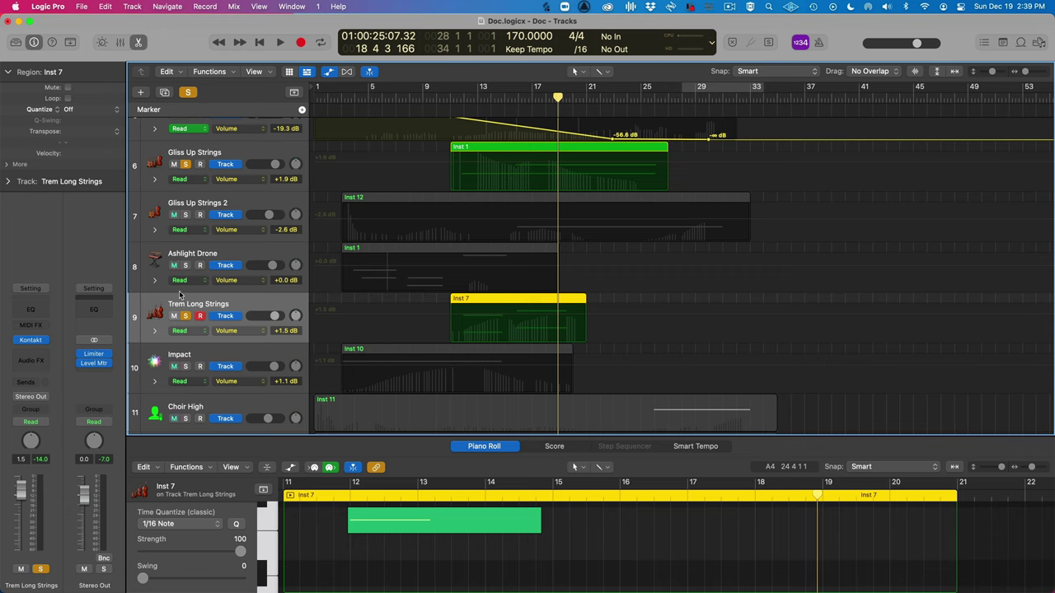
# Clear all track solos and select the Impact track.
pyautogui.click(189, 94)
pyautogui.scroll(-2, 343, 249)
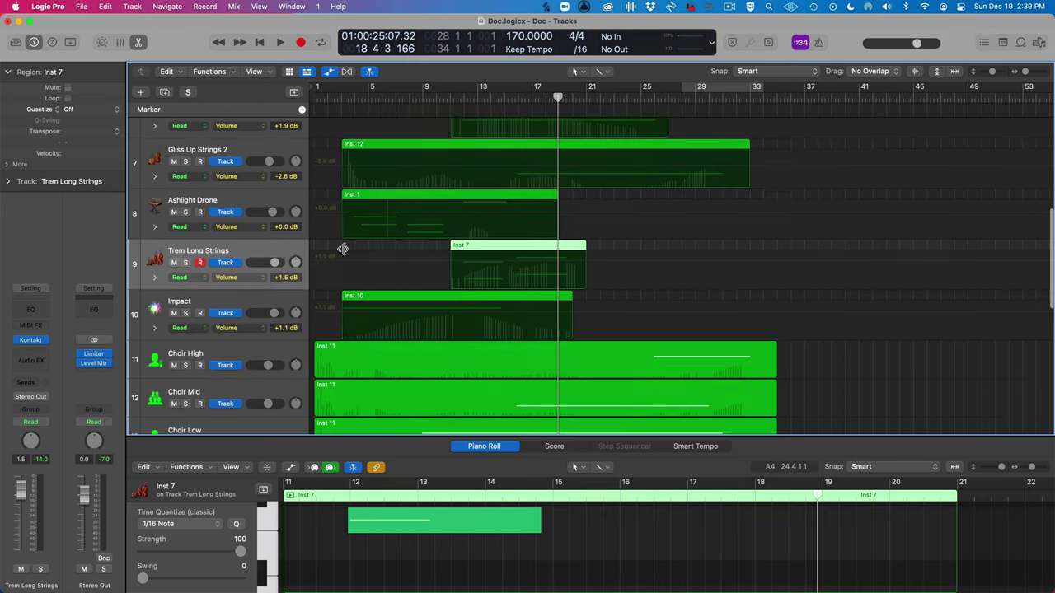
pyautogui.click(229, 307)
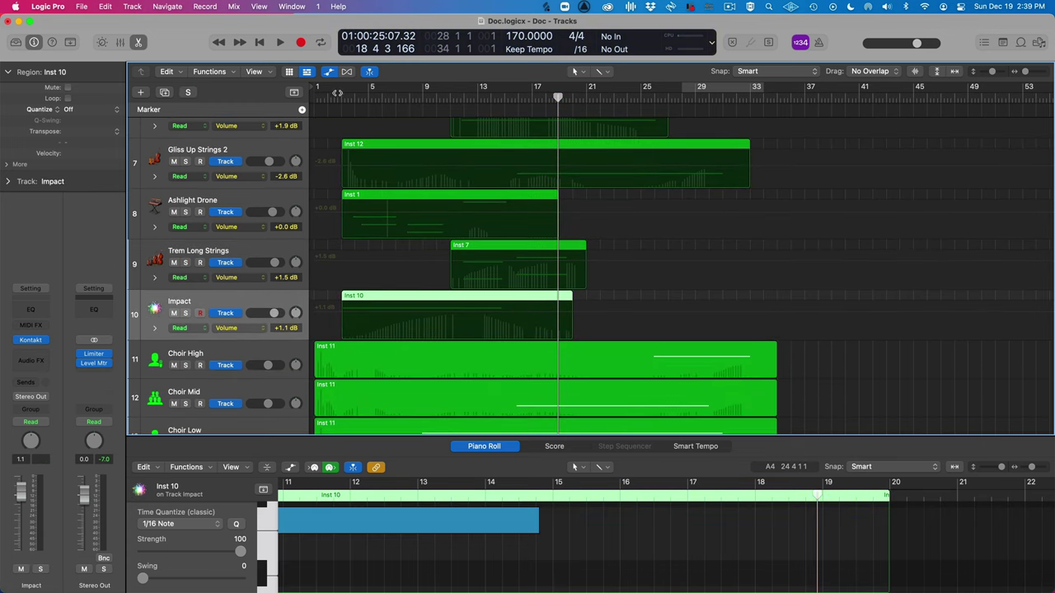
# Solo the Impact track and play it from bar 2, stopping at about bar 6.
pyautogui.click(337, 93)
pyautogui.click(331, 94)
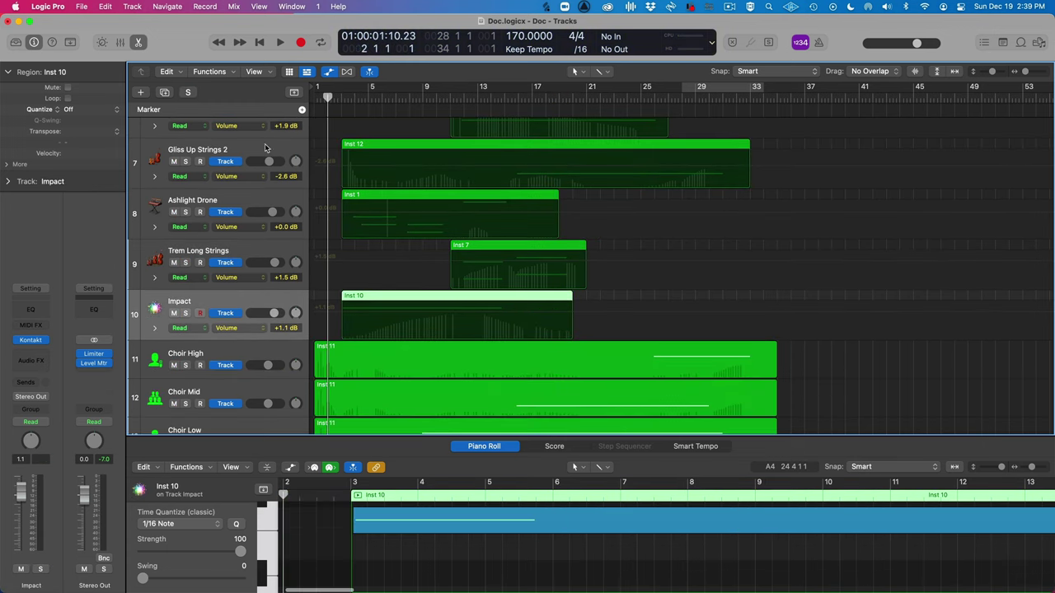
pyautogui.click(188, 92)
pyautogui.click(188, 92)
pyautogui.click(185, 313)
pyautogui.press('space')
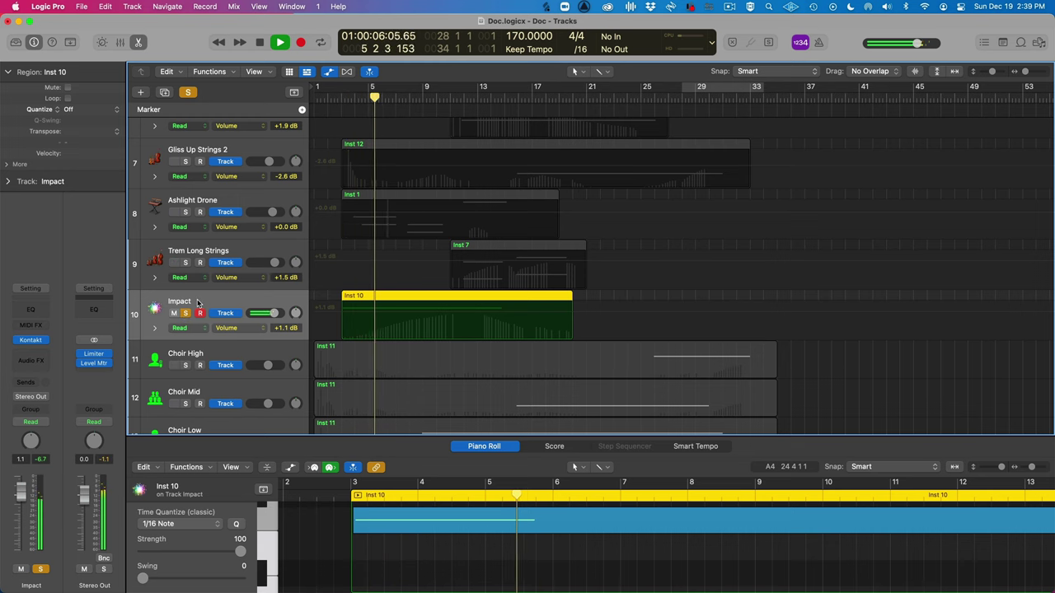
pyautogui.press('space')
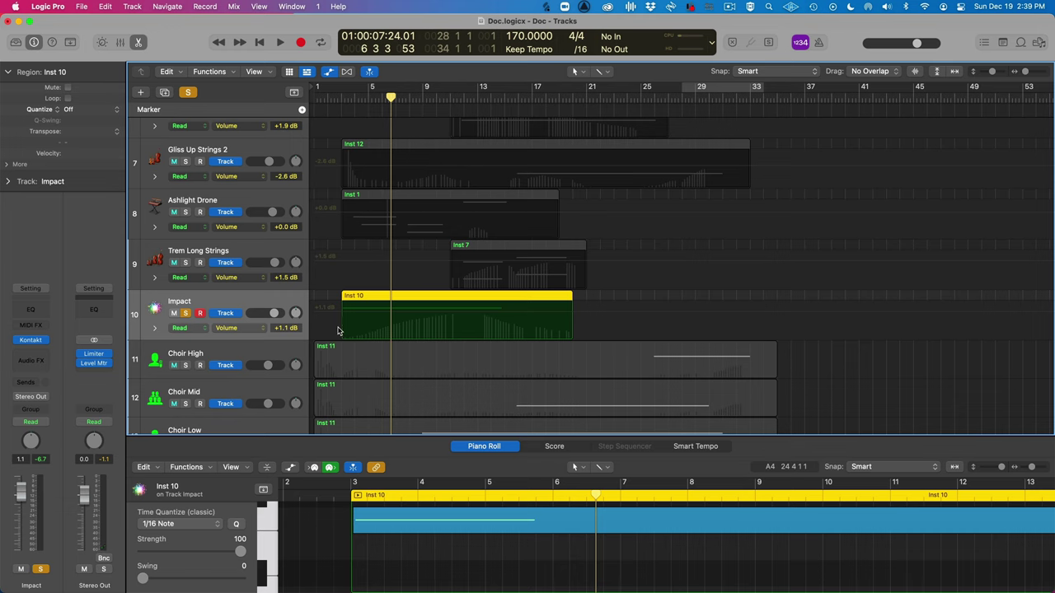
# View the Impact track's Kontakt Symphonic Destruction patch with the plug-in header hidden, and move the window clear of the track headers.
pyautogui.moveTo(33, 345)
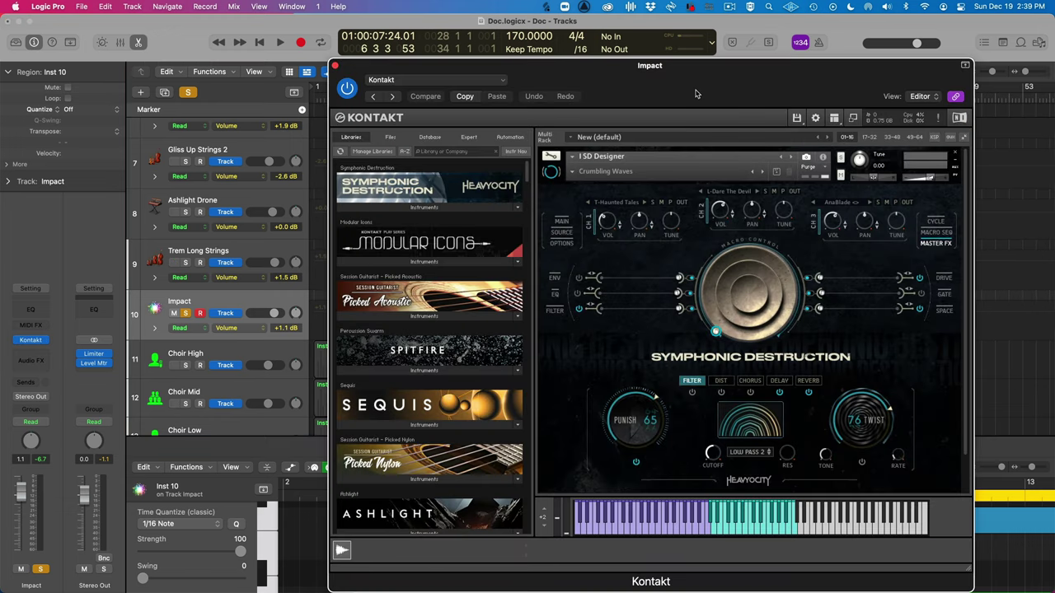
pyautogui.moveTo(694, 80); pyautogui.dragTo(601, 54)
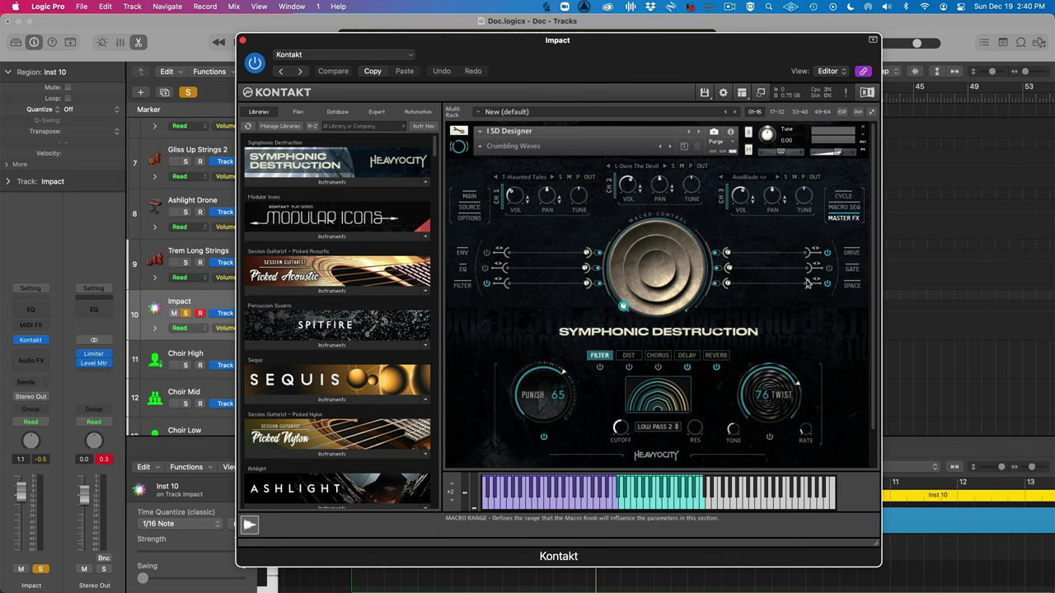
pyautogui.click(242, 41)
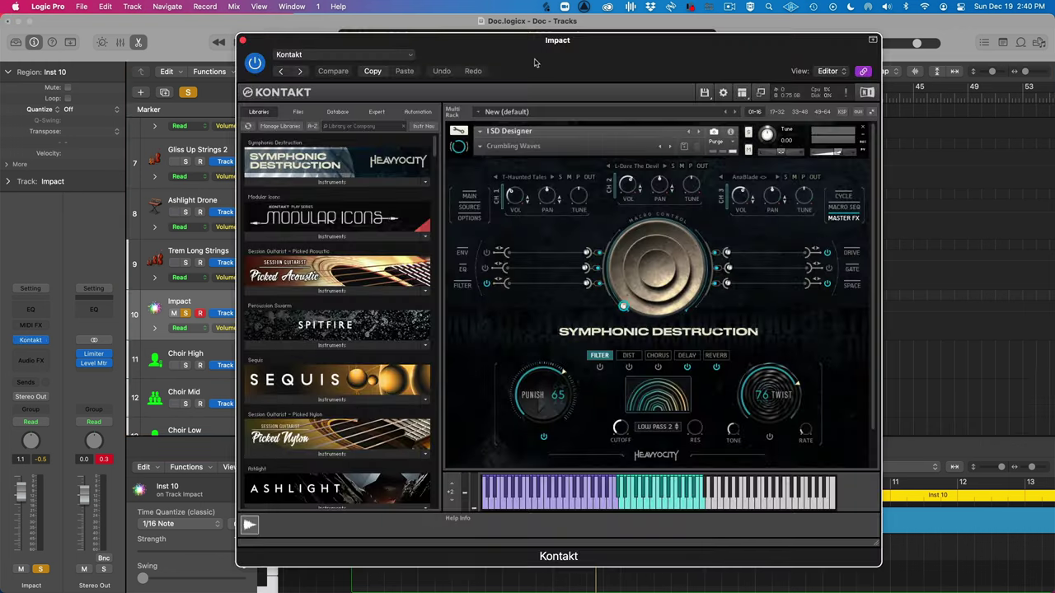
pyautogui.click(872, 40)
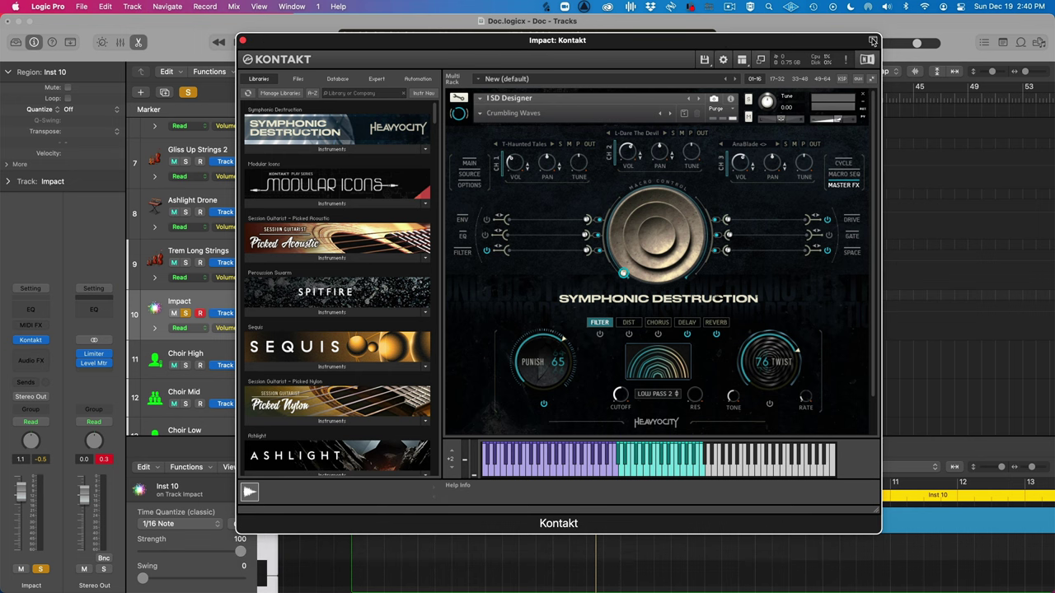
pyautogui.moveTo(719, 43); pyautogui.dragTo(881, 42)
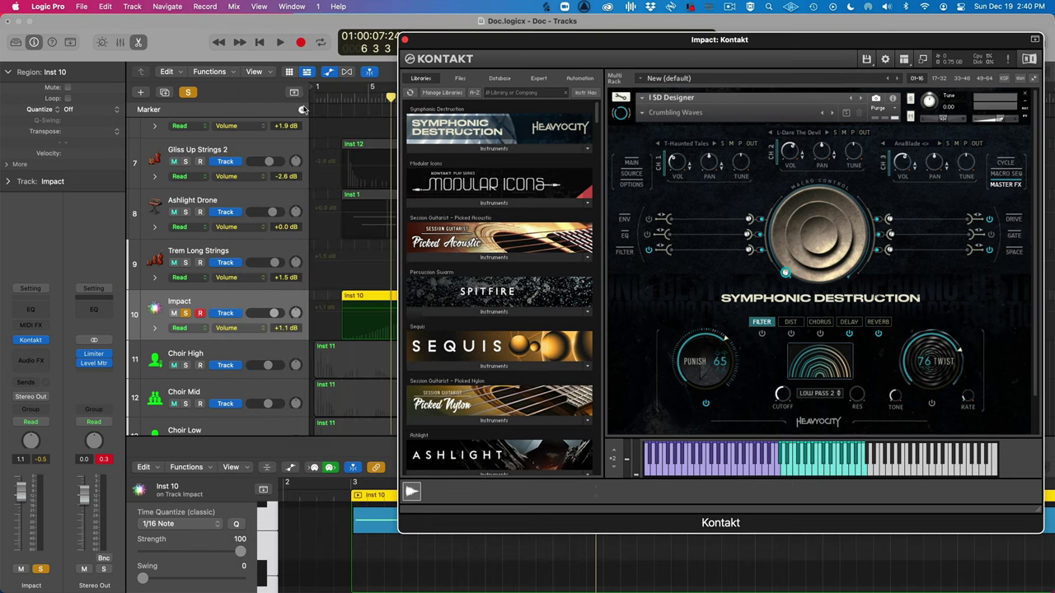
# Play the soloed Impact track from bar 2 to about bar 15 with the Kontakt macro knob in view.
pyautogui.click(337, 104)
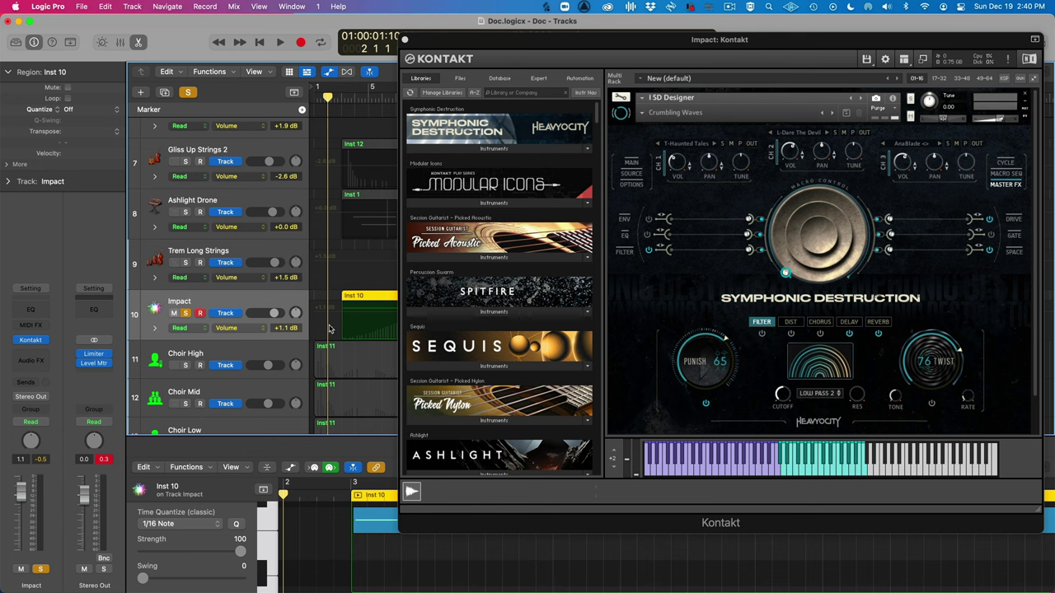
pyautogui.moveTo(457, 41); pyautogui.dragTo(618, 41)
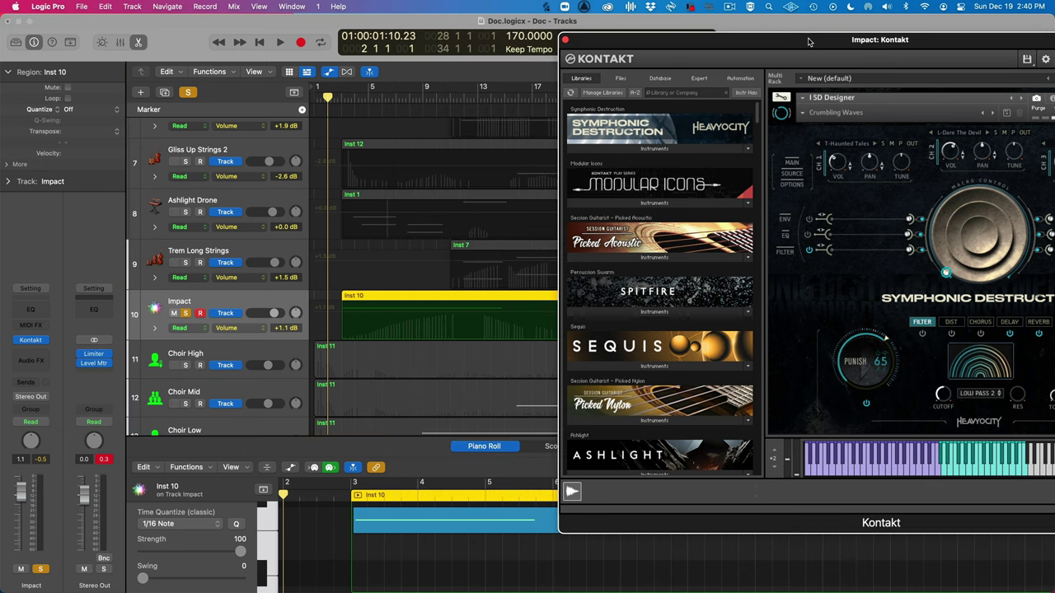
pyautogui.moveTo(808, 42); pyautogui.dragTo(676, 46)
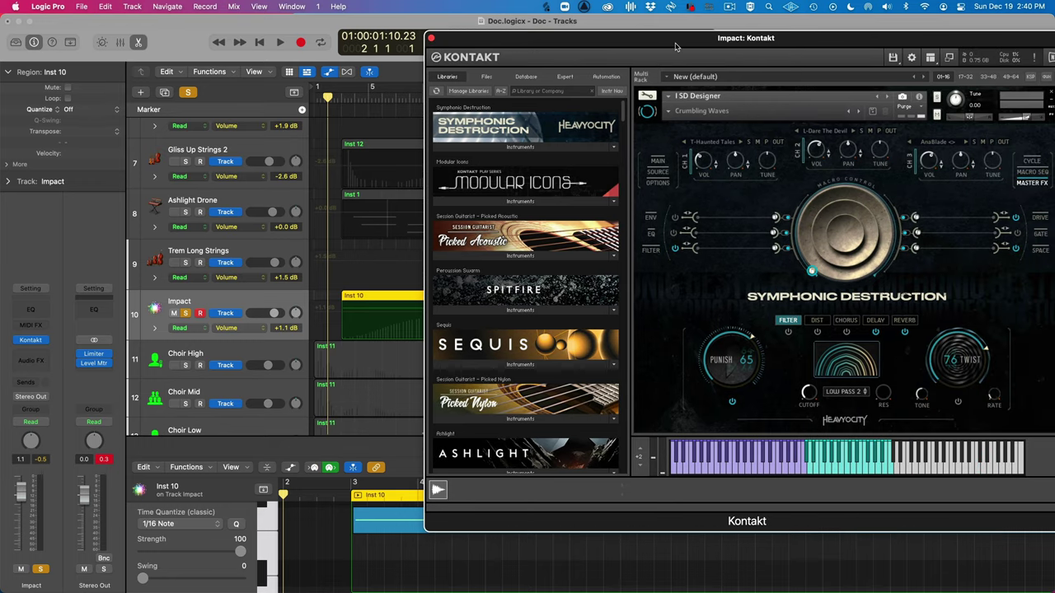
pyautogui.press('space')
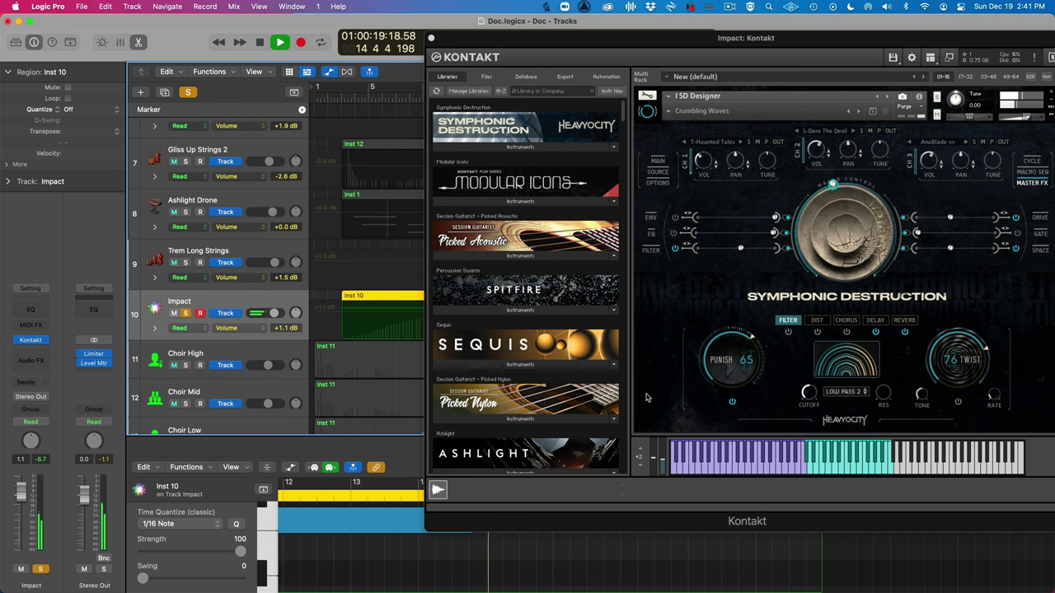
pyautogui.press('space')
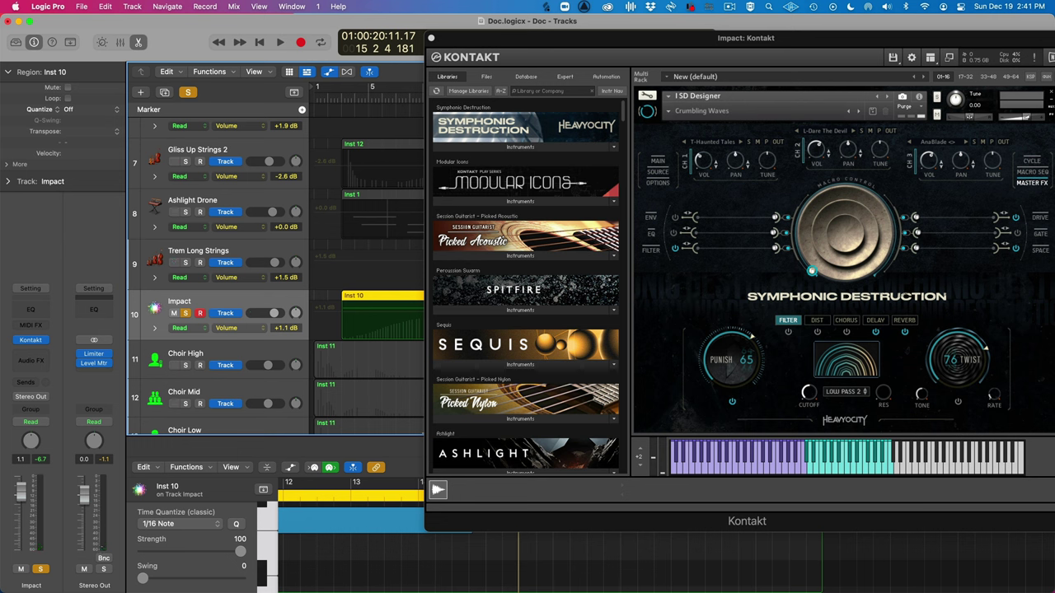
# Close the Impact track's Kontakt window and unsolo the track.
pyautogui.click(326, 294)
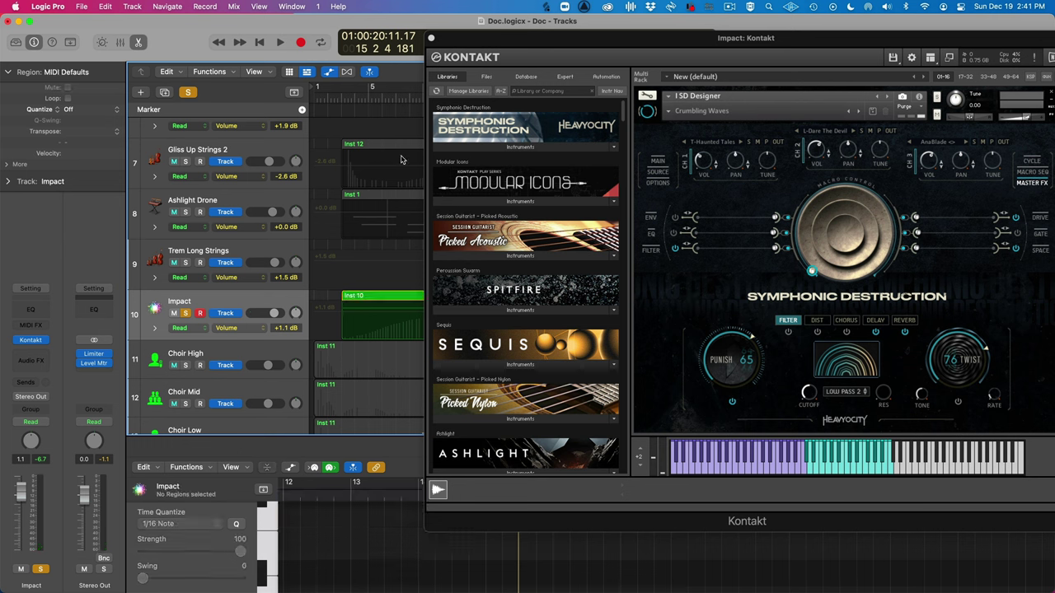
pyautogui.click(432, 40)
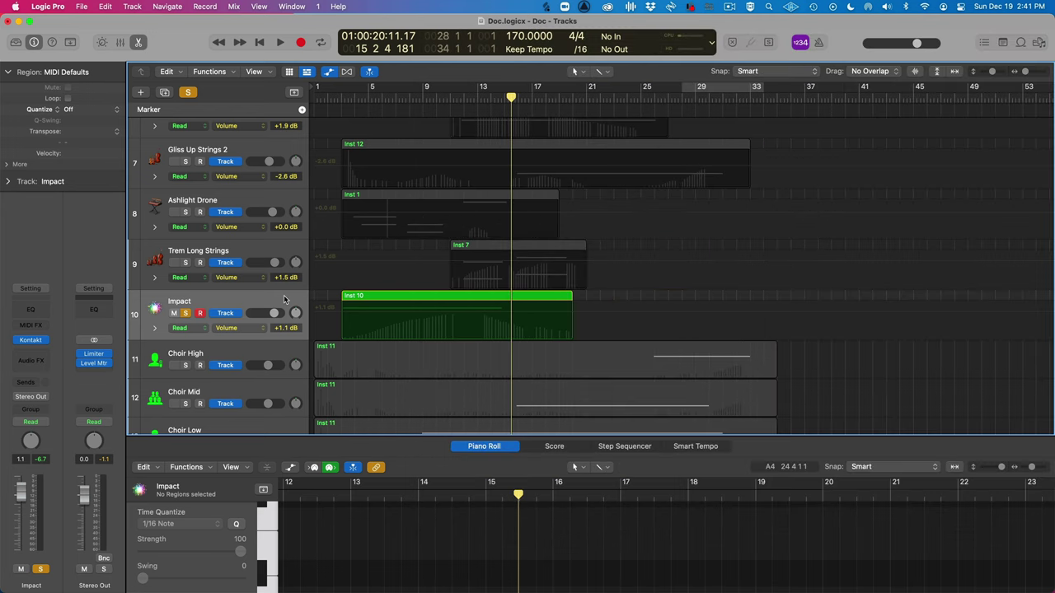
pyautogui.click(211, 306)
pyautogui.click(186, 314)
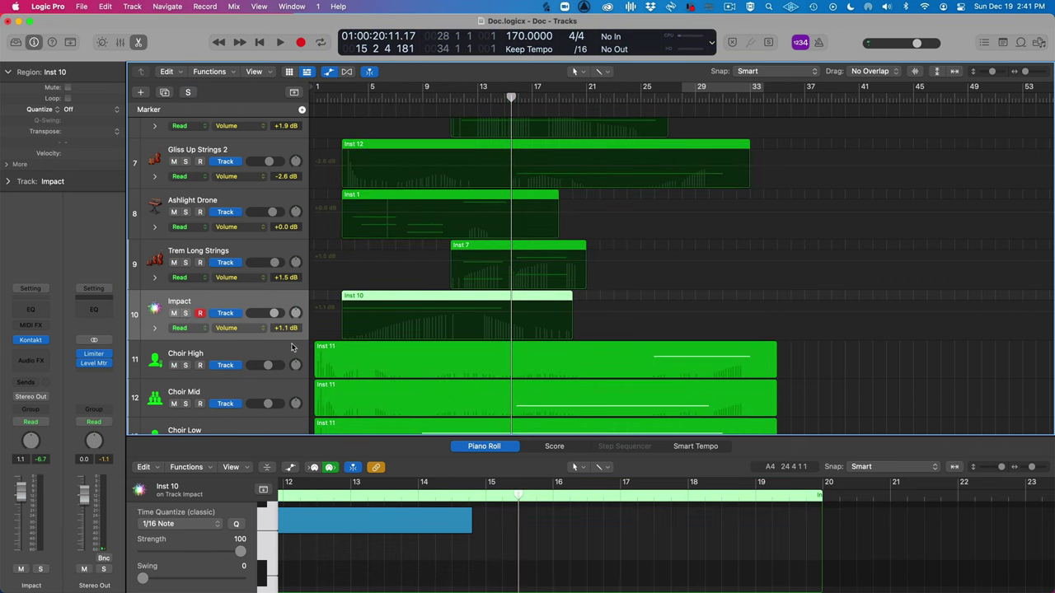
# Select the Choir High track and view its Kontakt Albion patch in a window placed beside the choir regions.
pyautogui.press('super+Left')
pyautogui.scroll(-3, 445, 386)
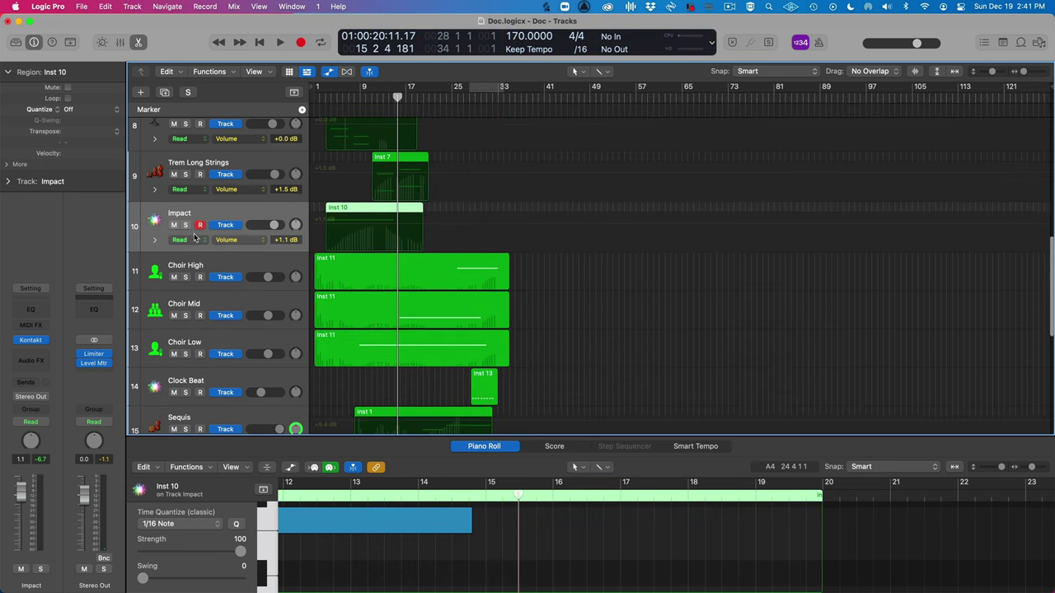
pyautogui.click(198, 287)
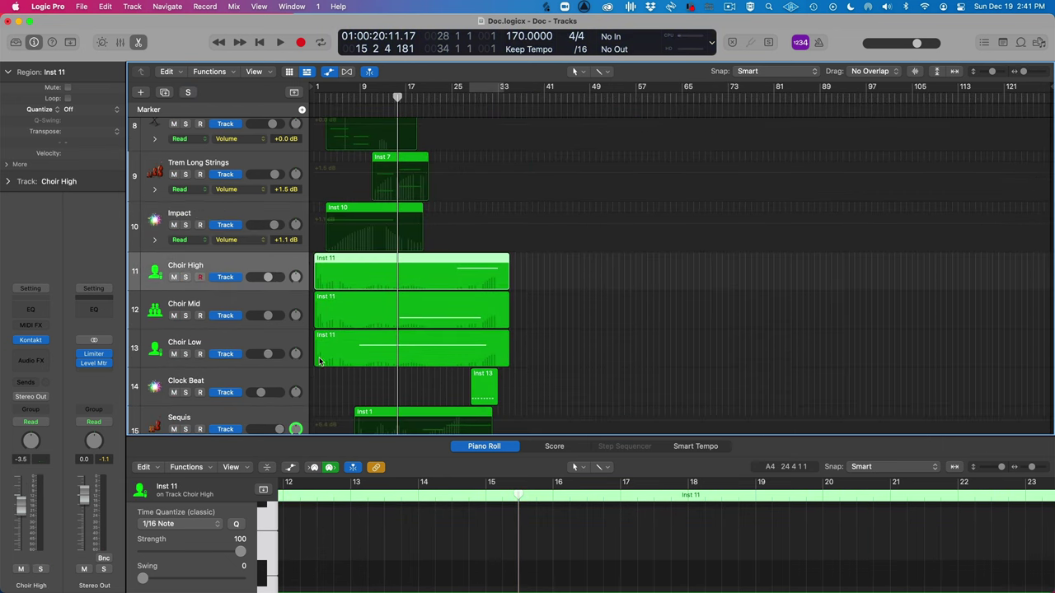
pyautogui.click(31, 341)
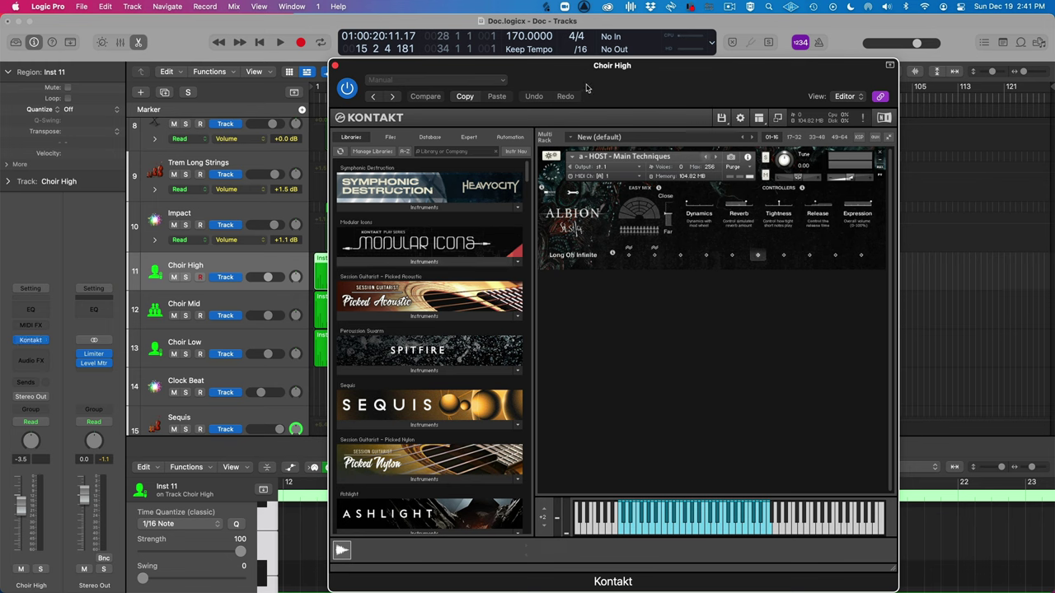
pyautogui.moveTo(589, 85); pyautogui.dragTo(828, 85)
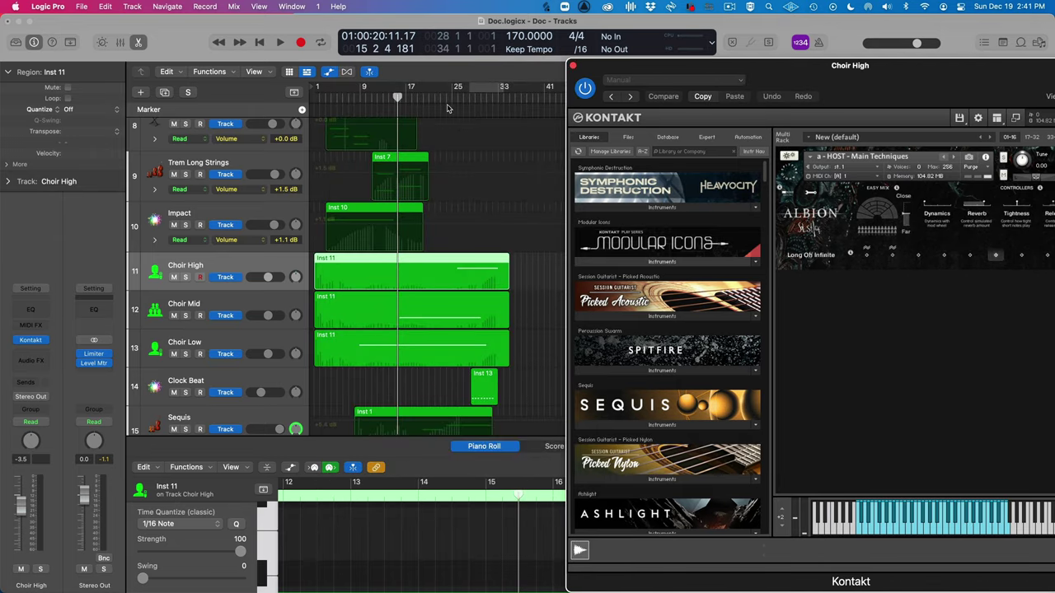
# Solo Choir High and play it from bar 25 to about bar 31, keeping its Kontakt patch in view.
pyautogui.click(451, 98)
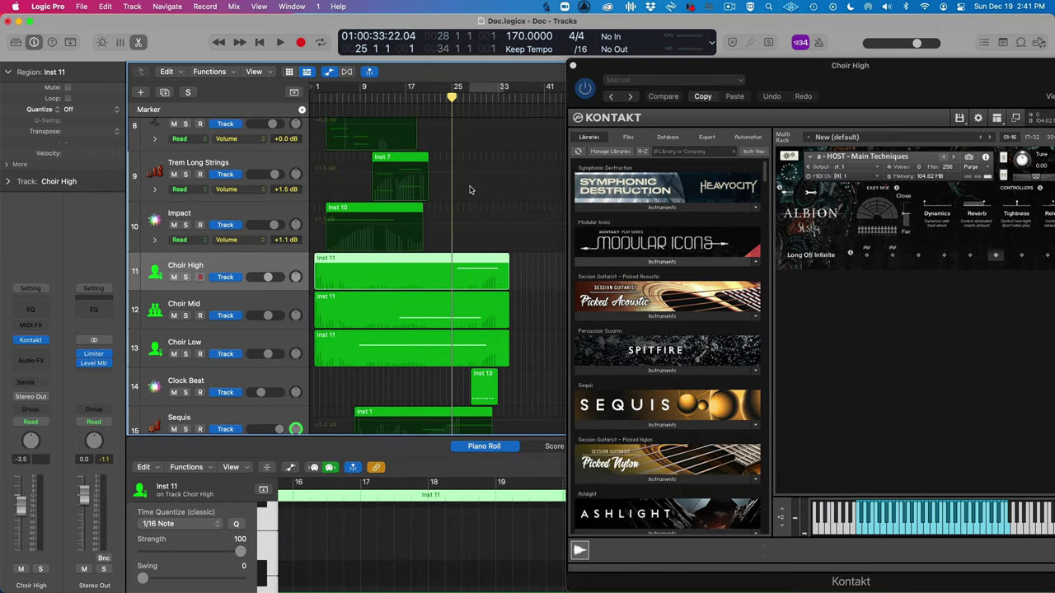
pyautogui.press('s')
pyautogui.press('space')
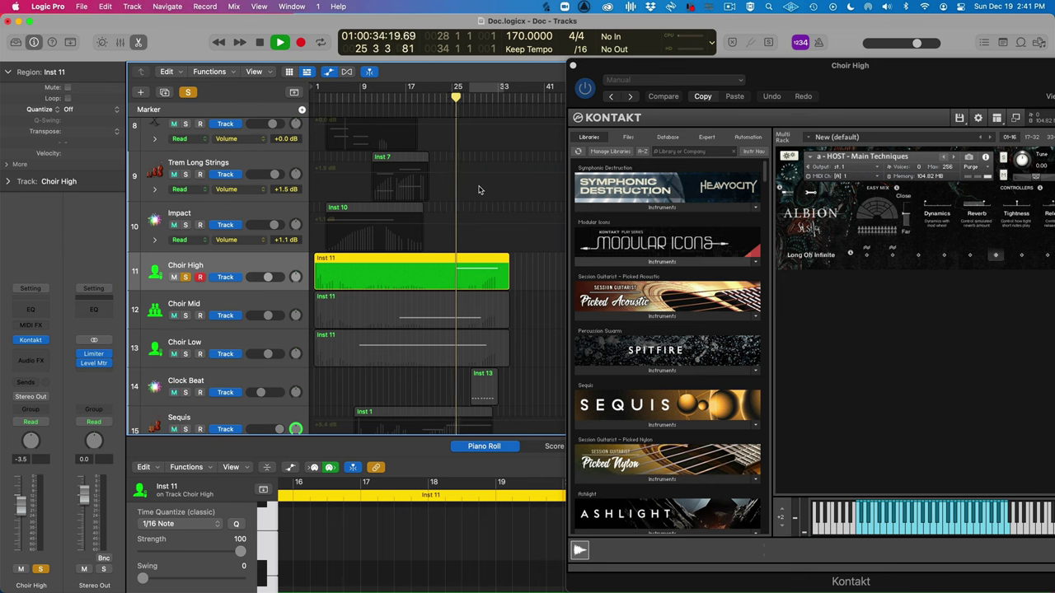
pyautogui.moveTo(839, 87); pyautogui.dragTo(724, 88)
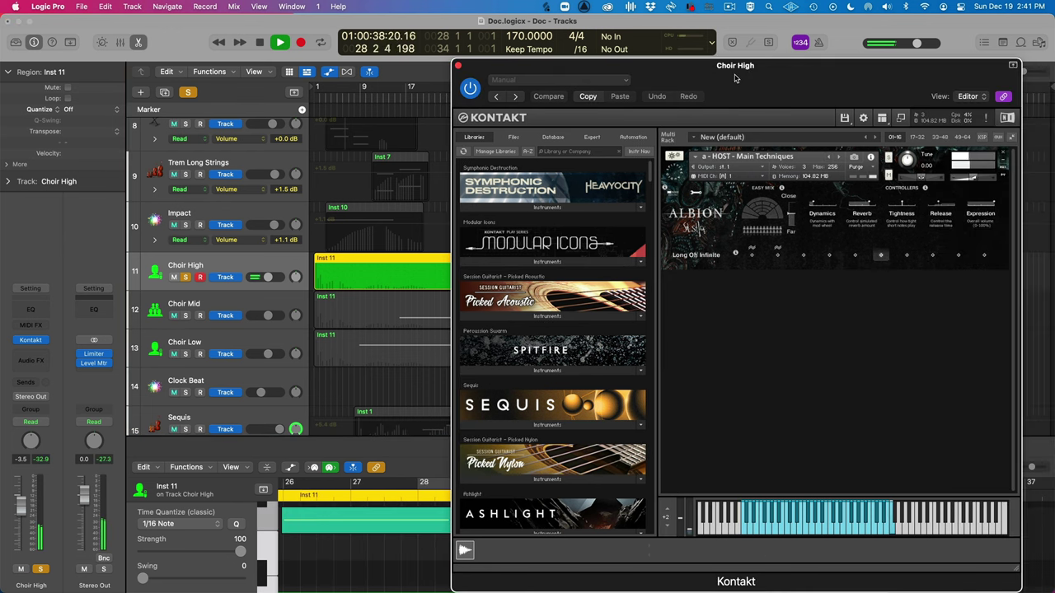
pyautogui.moveTo(736, 78); pyautogui.dragTo(791, 78)
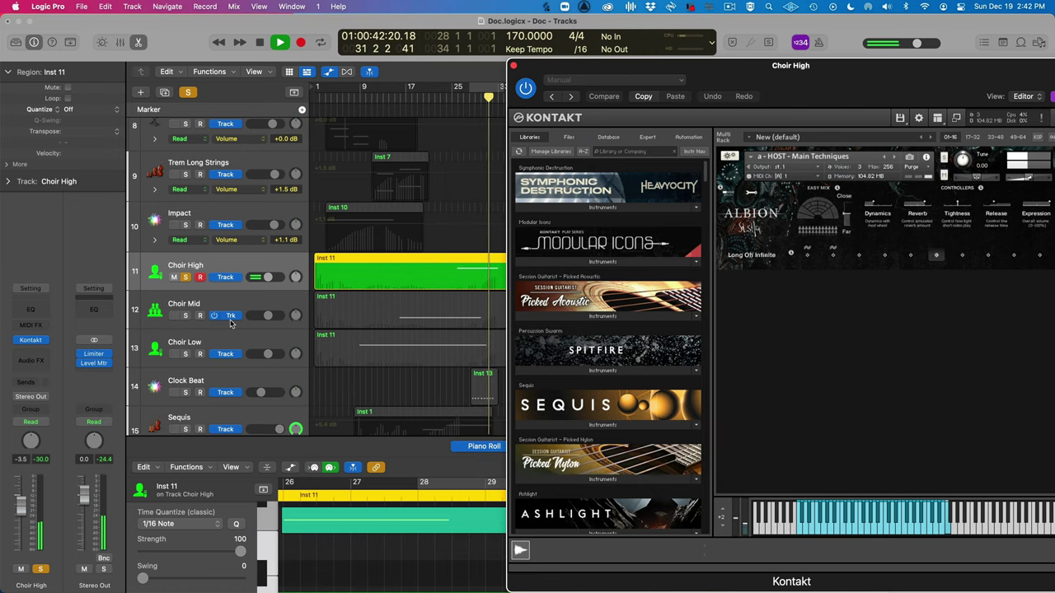
pyautogui.press('space')
# Solo Choir Mid and Choir Low alongside Choir High, and play all three from about bar 7 to bar 29.
pyautogui.click(186, 315)
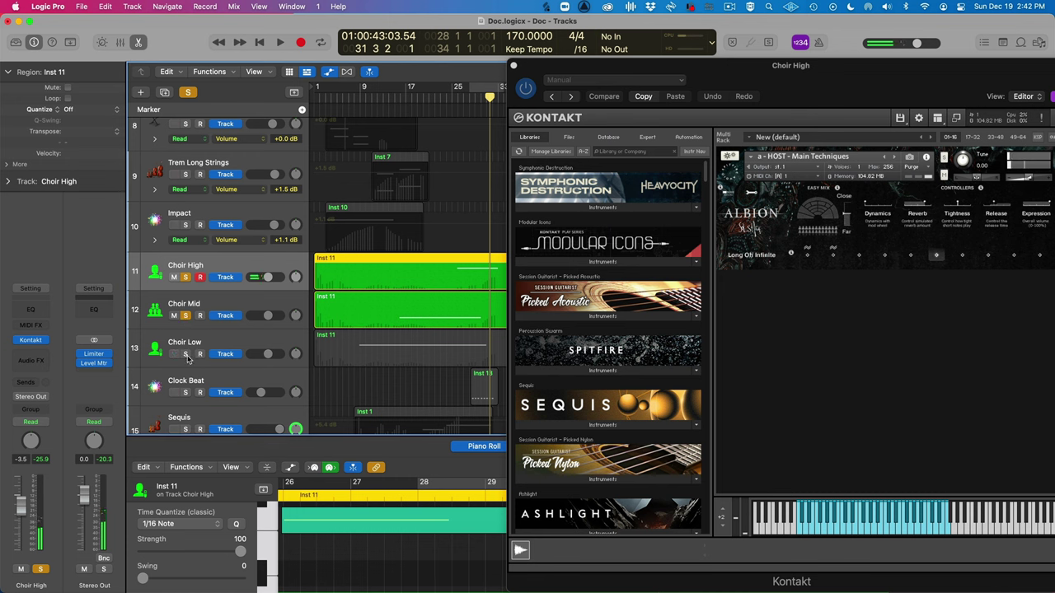
pyautogui.click(186, 354)
pyautogui.click(365, 98)
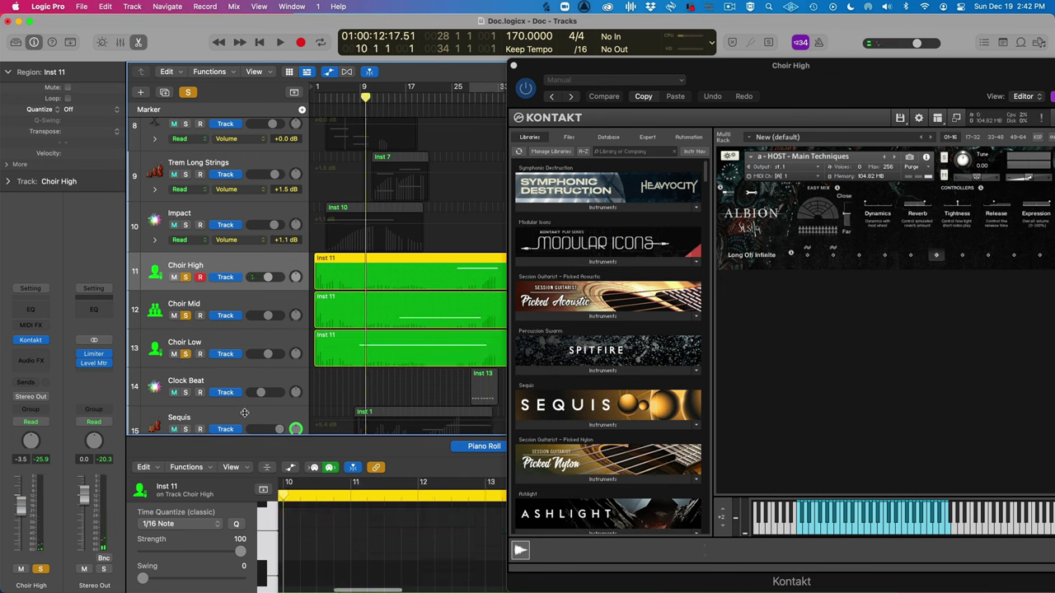
pyautogui.click(350, 98)
pyautogui.press('space')
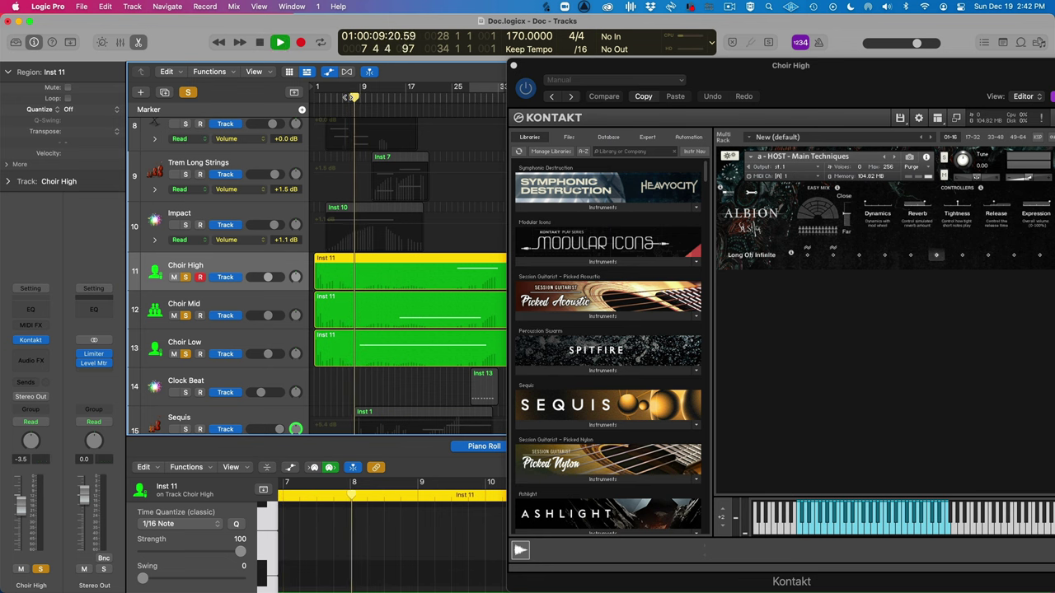
pyautogui.moveTo(815, 67); pyautogui.dragTo(696, 64)
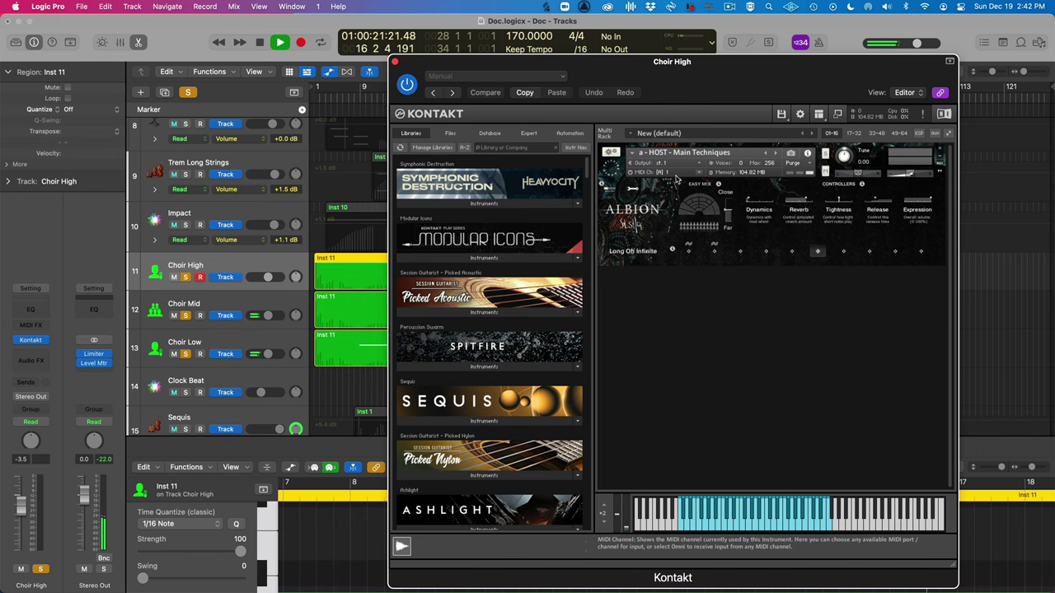
pyautogui.moveTo(689, 92); pyautogui.dragTo(821, 89)
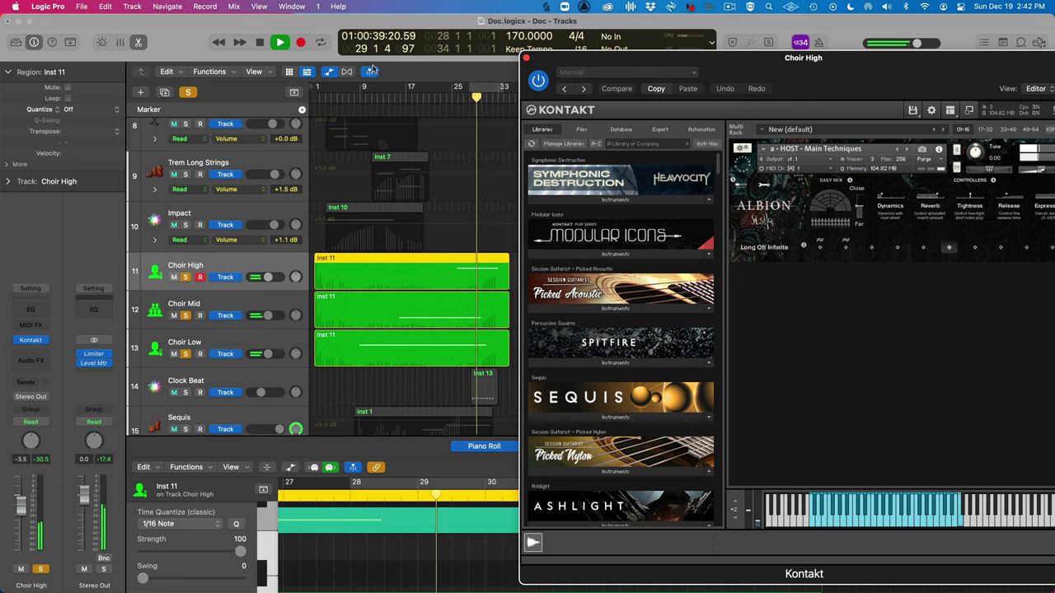
pyautogui.press('space')
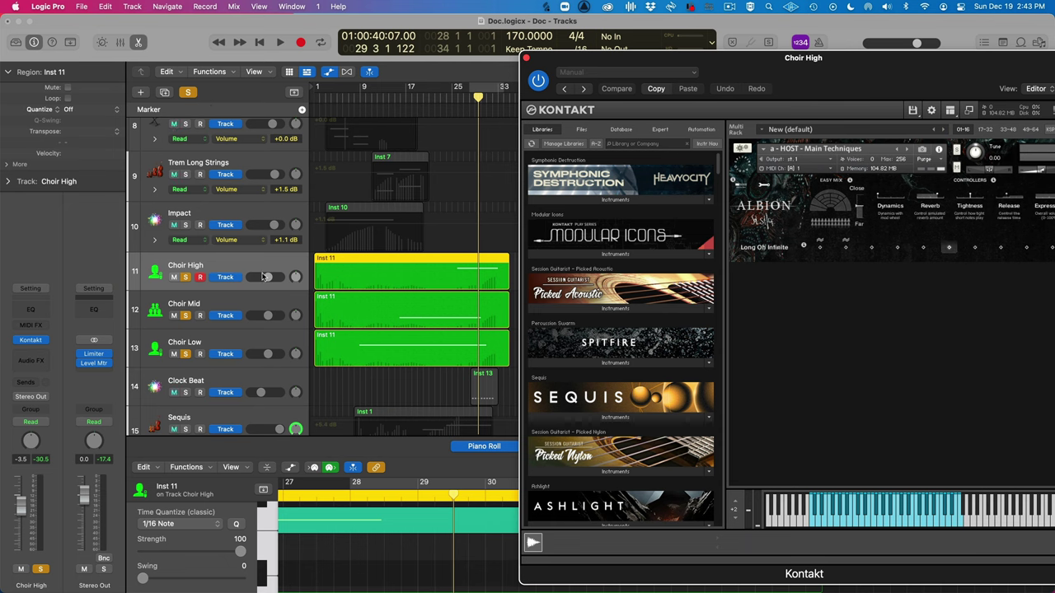
# Clear all track solos and play the full arrangement from bar 23 past bar 32.
pyautogui.click(189, 93)
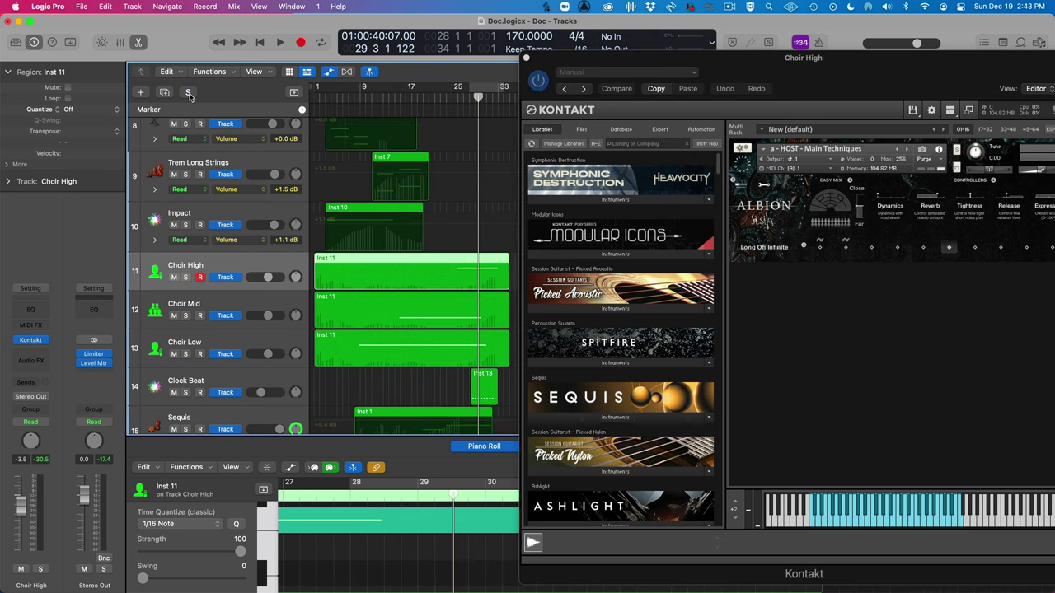
pyautogui.click(441, 98)
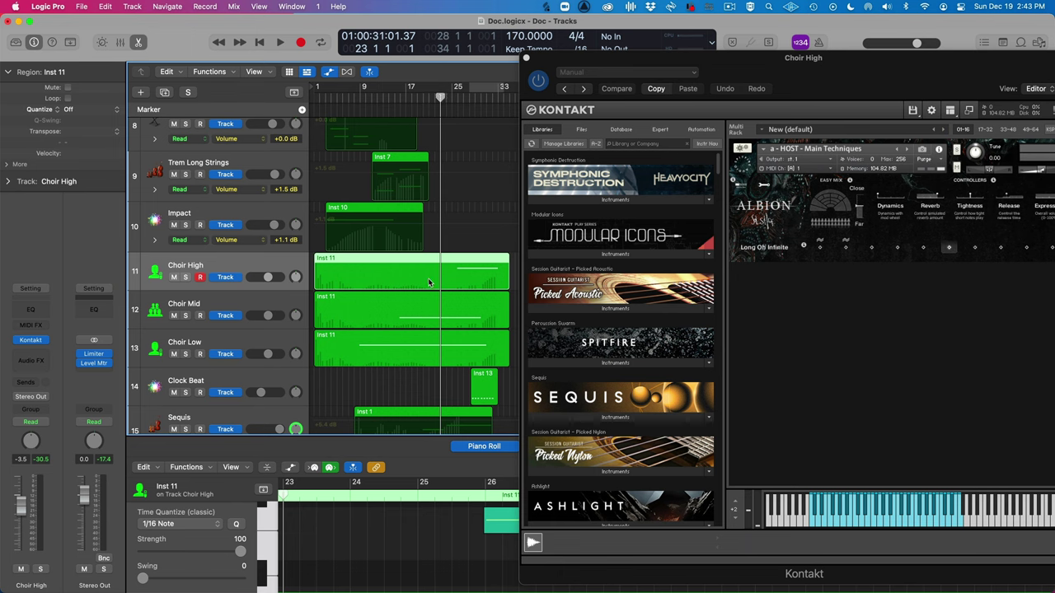
pyautogui.press('space')
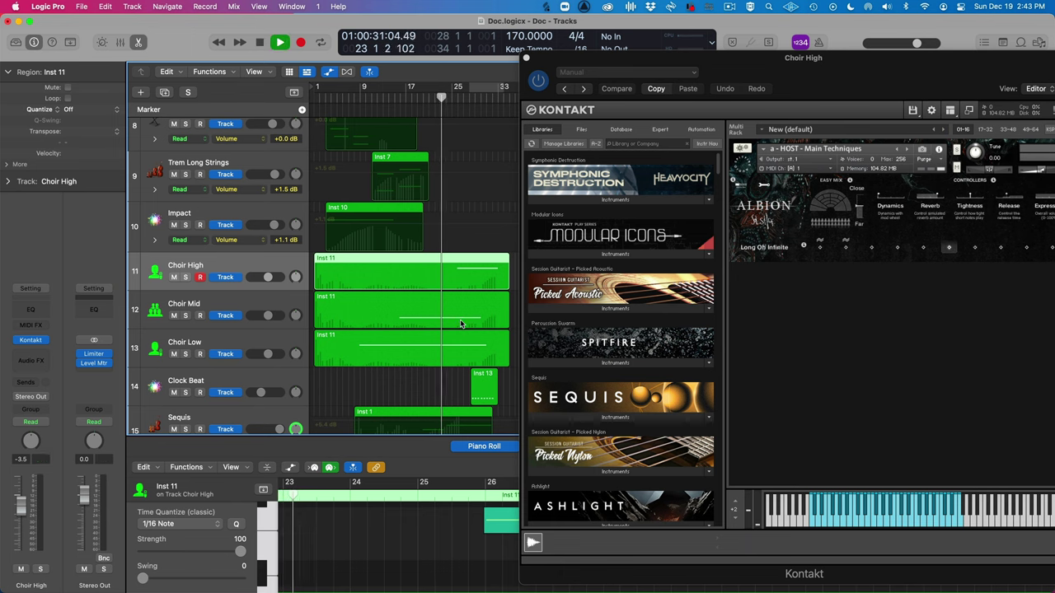
pyautogui.press('space')
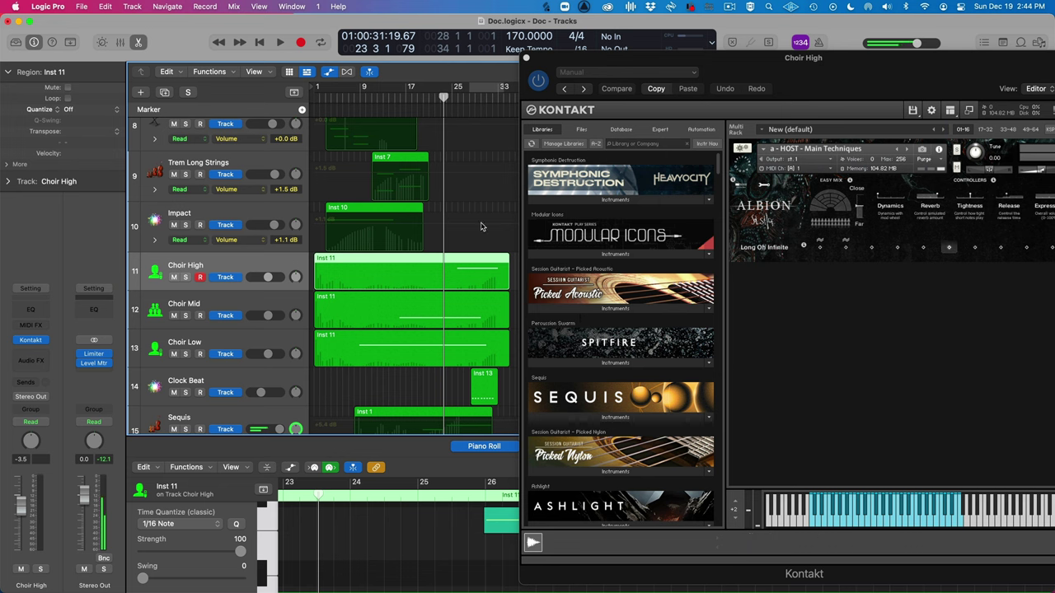
pyautogui.press('space')
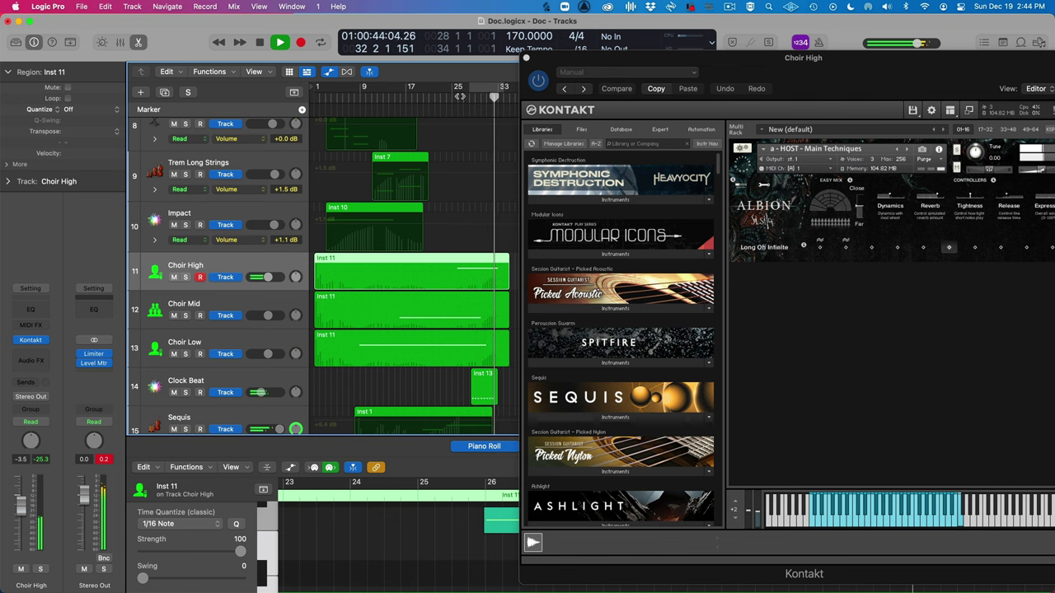
# Stop playback, close the Choir High Kontakt window, and inspect the Compressor on the Clock Beat track.
pyautogui.press('space')
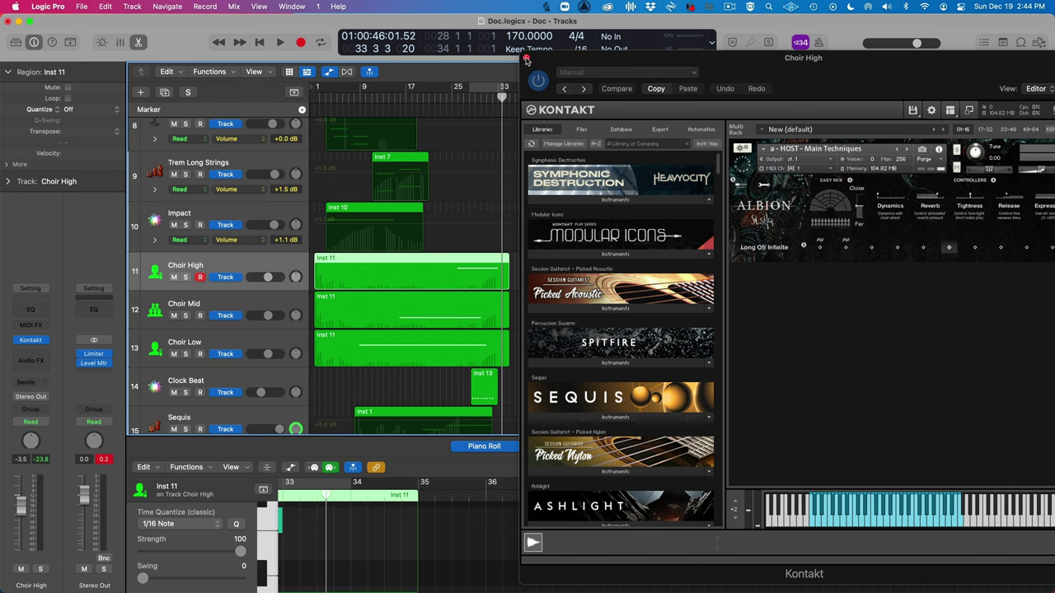
pyautogui.click(527, 60)
pyautogui.scroll(-3, 214, 298)
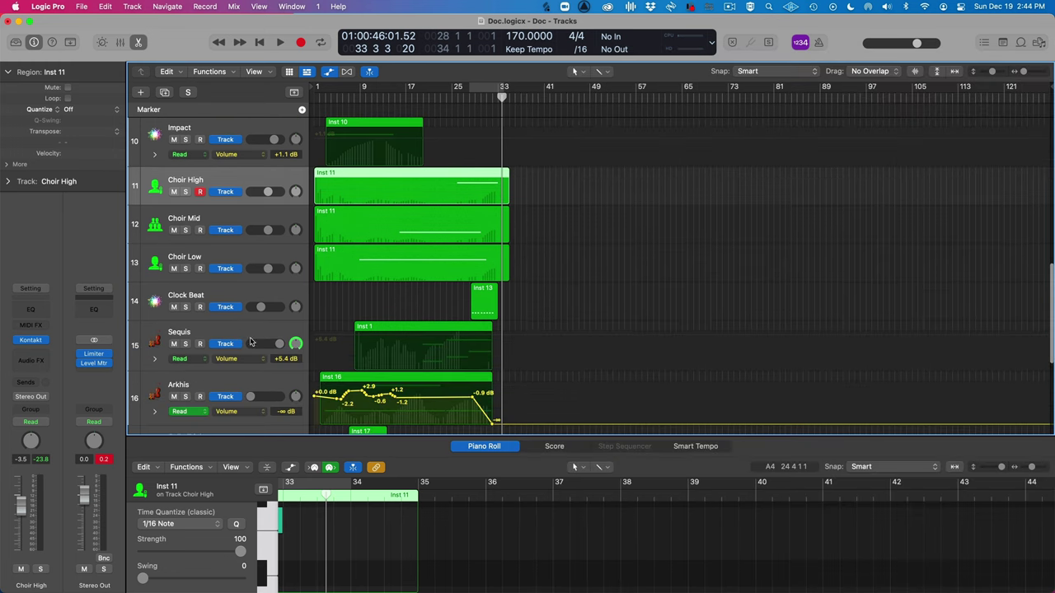
pyautogui.click(213, 299)
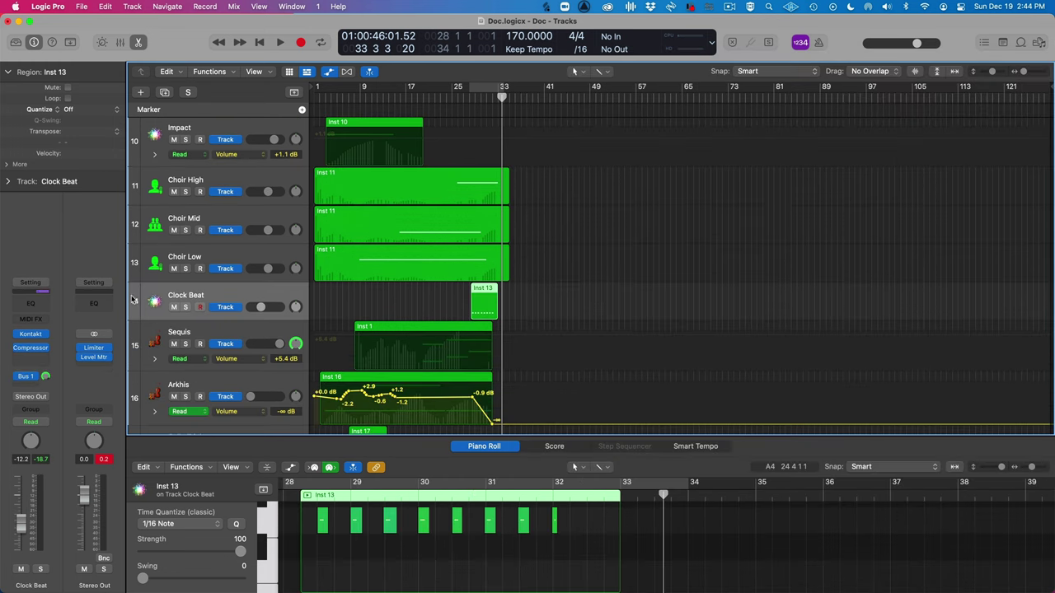
pyautogui.click(32, 349)
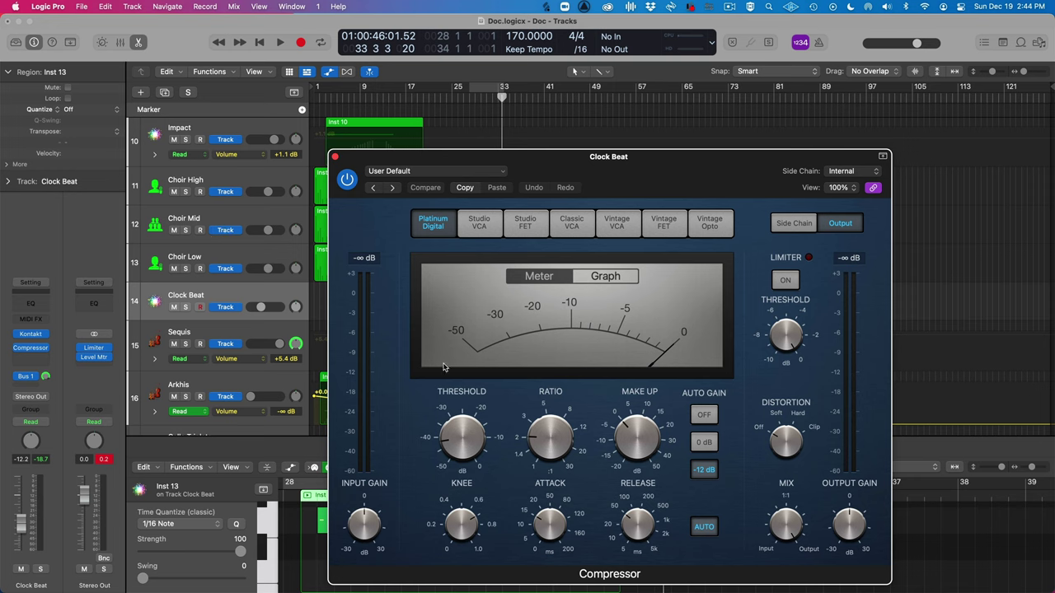
pyautogui.moveTo(431, 389)
pyautogui.click(335, 156)
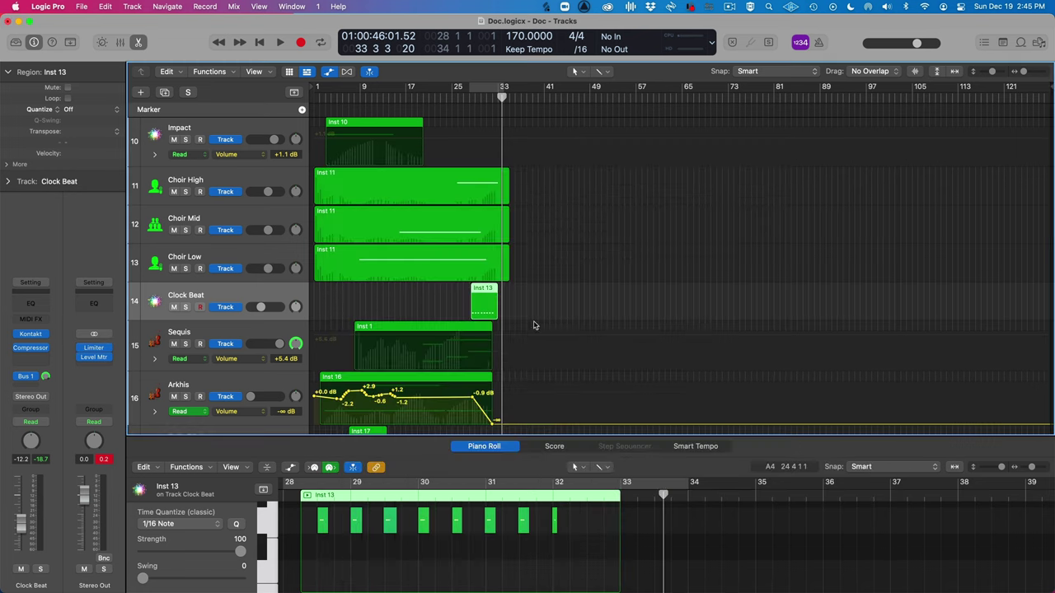
# Set the playhead to bar 27 and view Clock Beat's Kontakt patch in a window placed beside the regions.
pyautogui.click(464, 98)
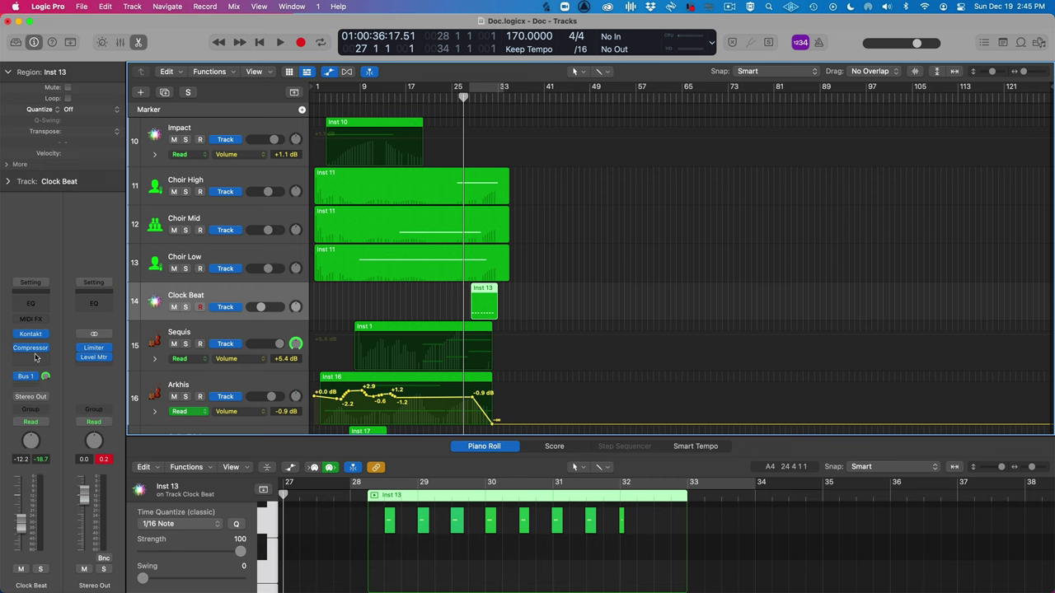
pyautogui.click(33, 337)
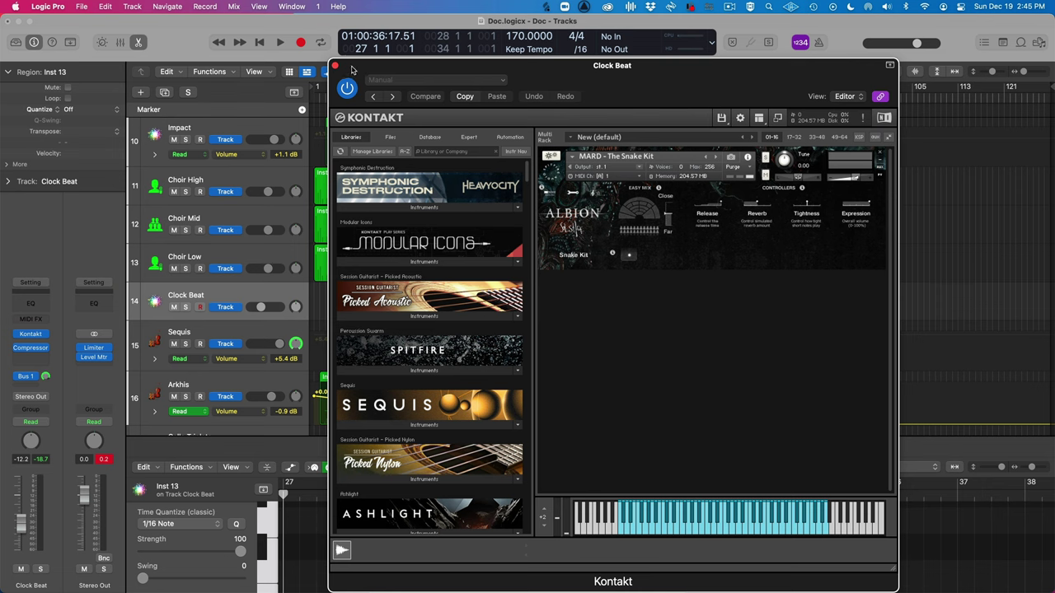
pyautogui.moveTo(352, 70); pyautogui.dragTo(705, 68)
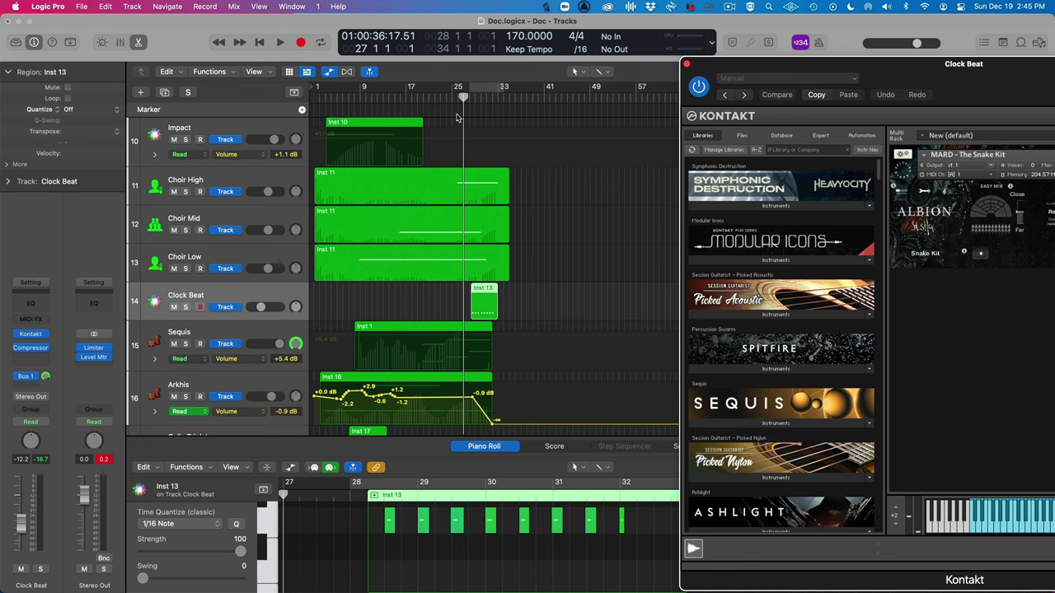
# Solo Clock Beat and play it from bar 27 to about bar 32.
pyautogui.press('s')
pyautogui.press('space')
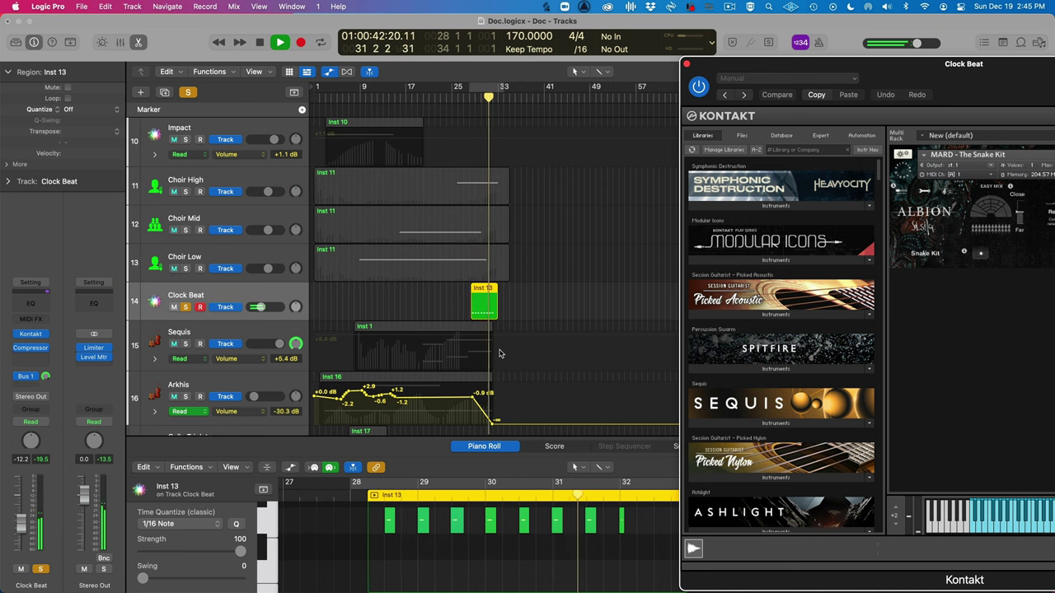
pyautogui.press('space')
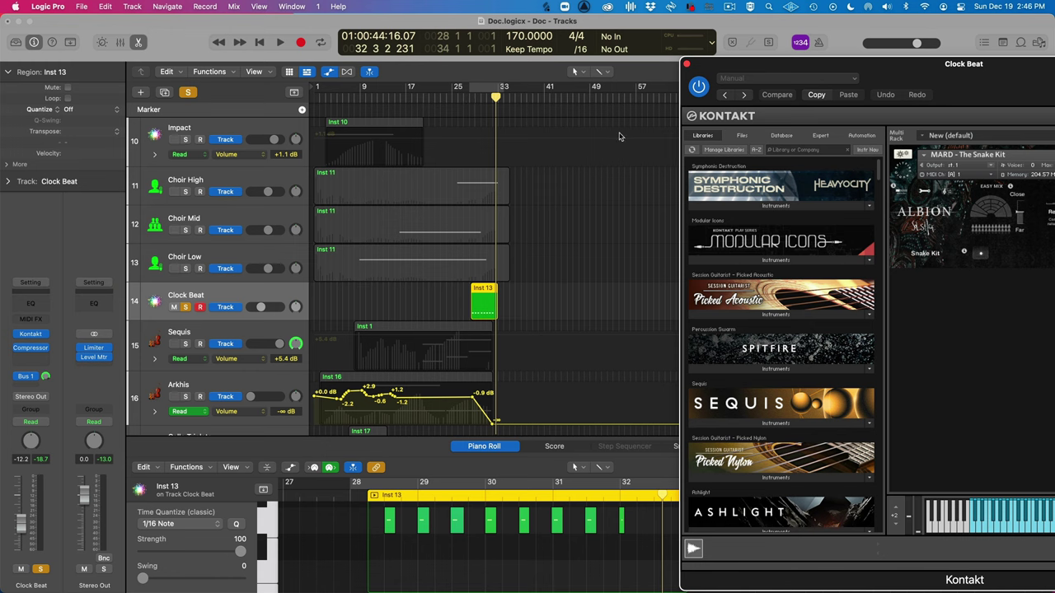
# Clear the Clock Beat solo and play the full arrangement from about bar 18 to bar 33.
pyautogui.click(360, 99)
pyautogui.click(422, 96)
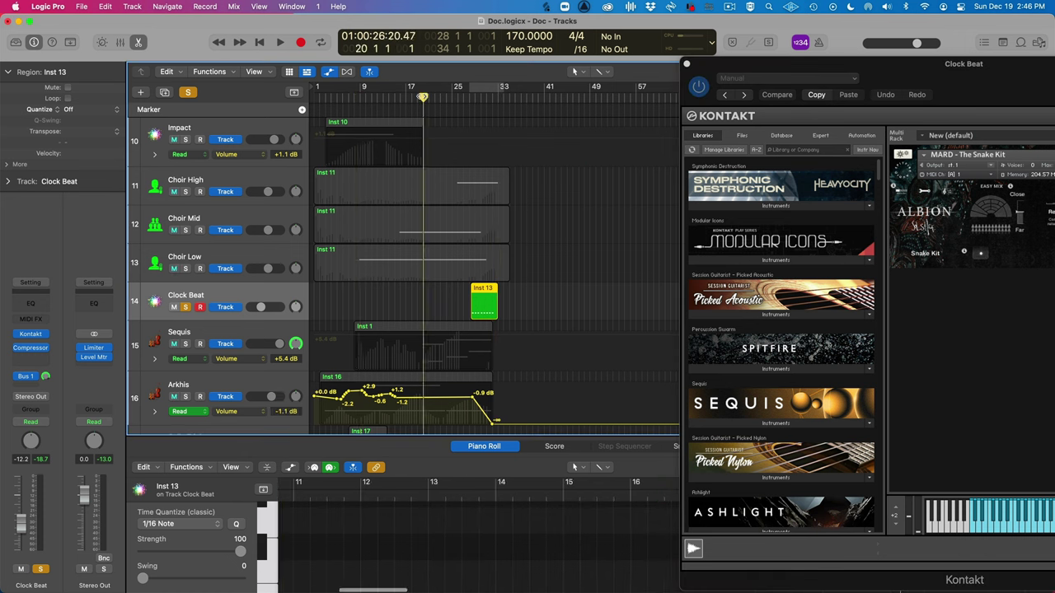
pyautogui.press('s')
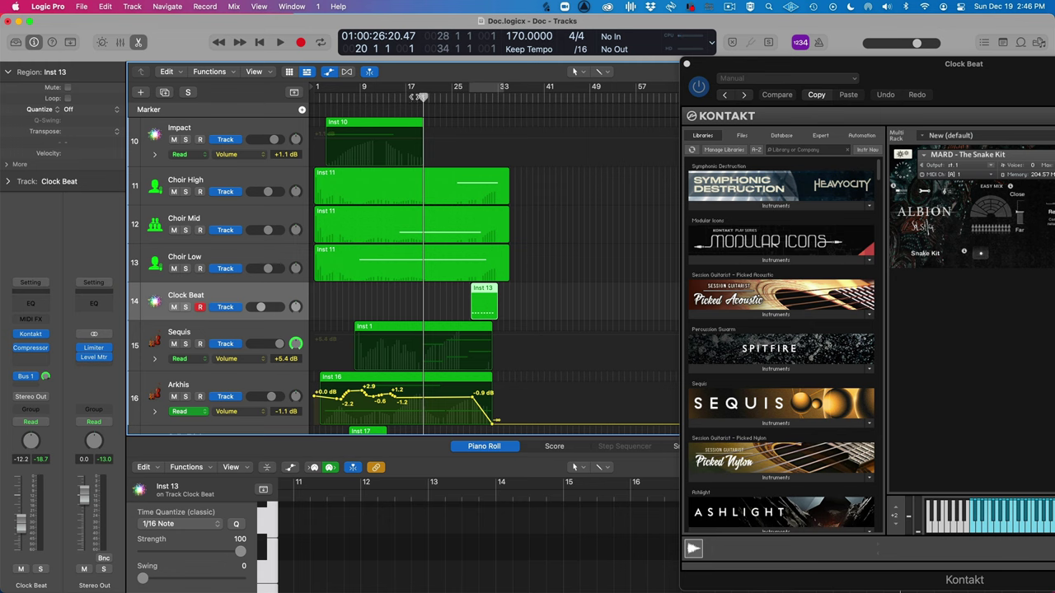
pyautogui.click(414, 96)
pyautogui.press('space')
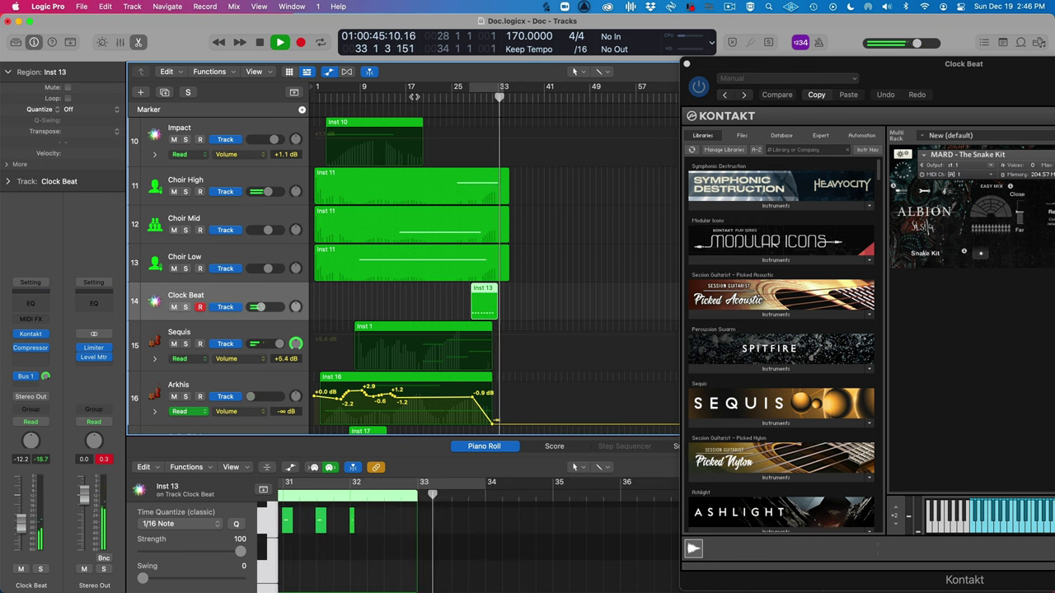
pyautogui.press('space')
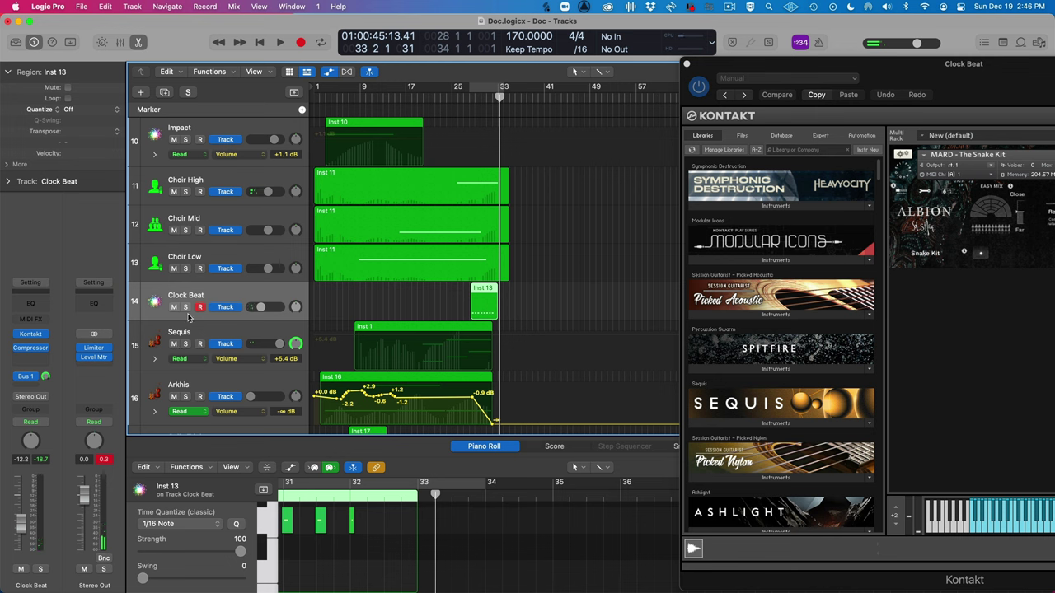
# Solo the Sequis track, select its region, and set the playhead to bar 7.
pyautogui.click(186, 343)
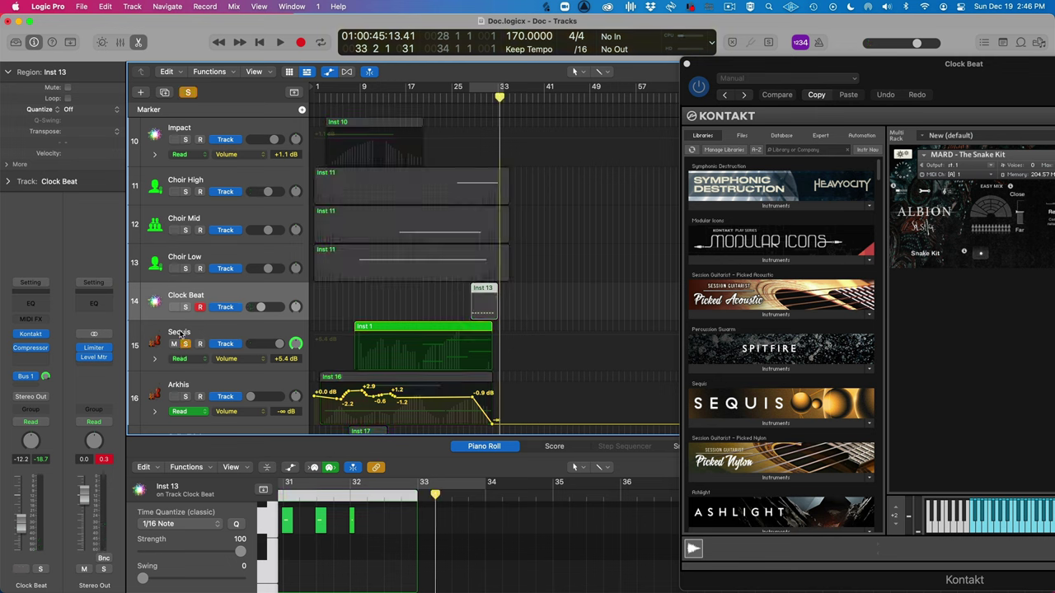
pyautogui.click(412, 346)
pyautogui.click(349, 96)
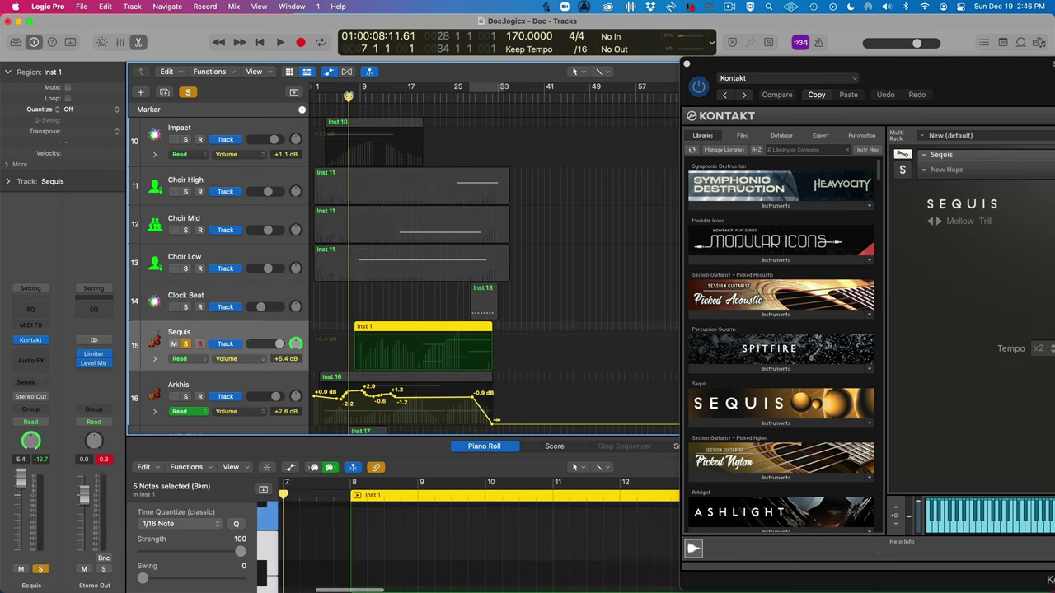
# Bring the Sequis Kontakt window fully into view, look through the installed Kontakt libraries, and close the window.
pyautogui.moveTo(702, 71); pyautogui.dragTo(203, 67)
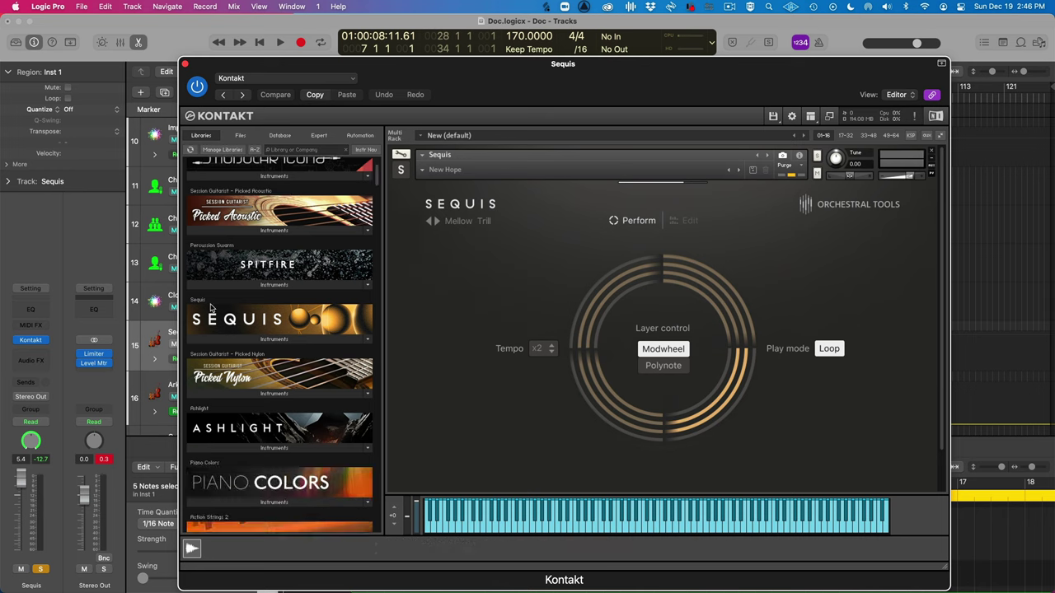
pyautogui.scroll(-20, 210, 307)
pyautogui.scroll(-20, 210, 307)
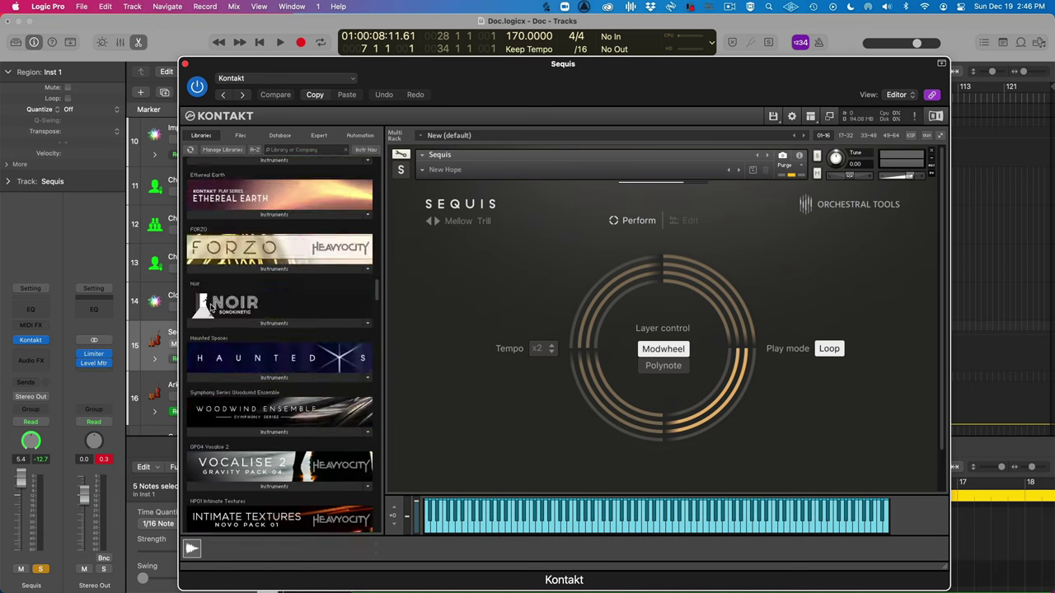
pyautogui.scroll(-20, 210, 308)
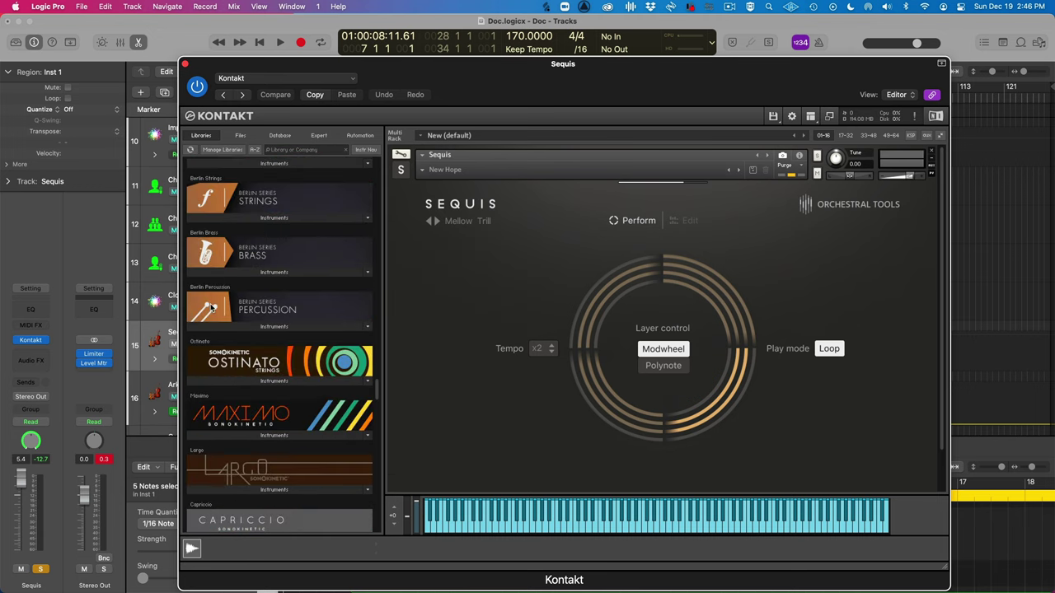
pyautogui.scroll(-20, 210, 307)
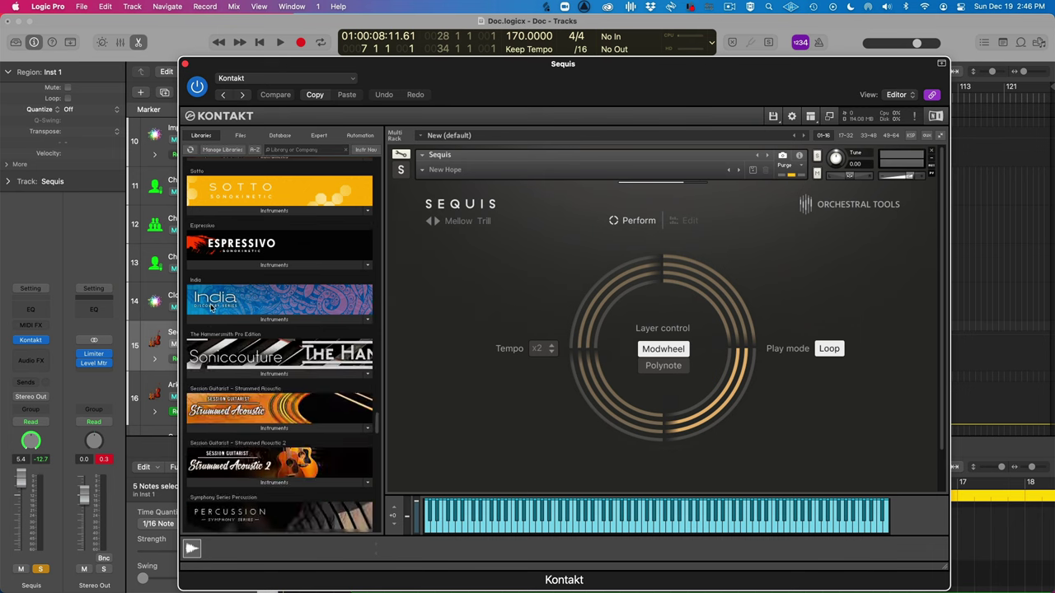
pyautogui.scroll(20, 210, 307)
pyautogui.scroll(20, 210, 307)
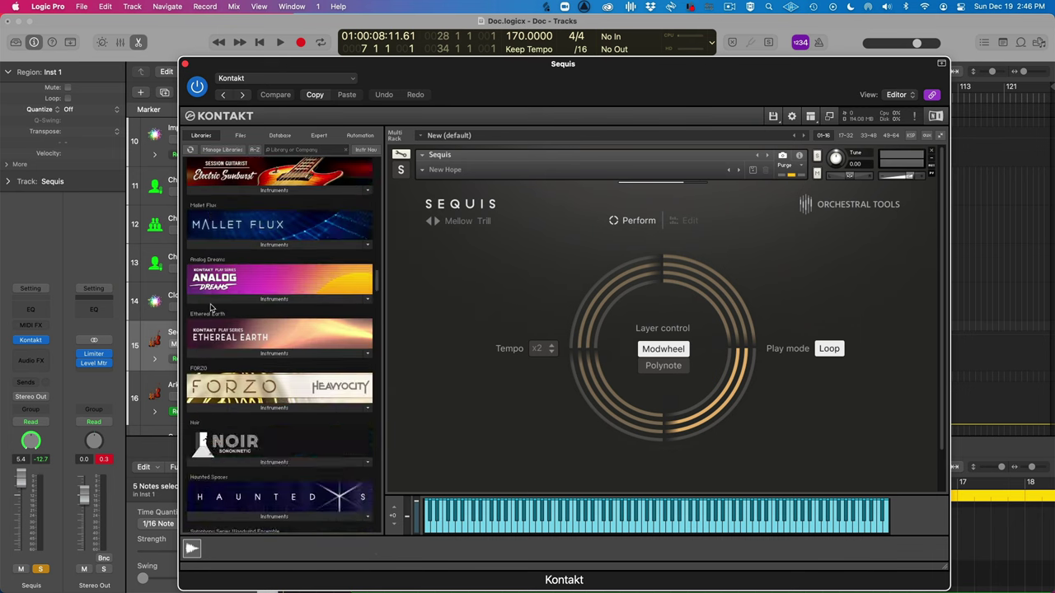
pyautogui.scroll(-1, 210, 307)
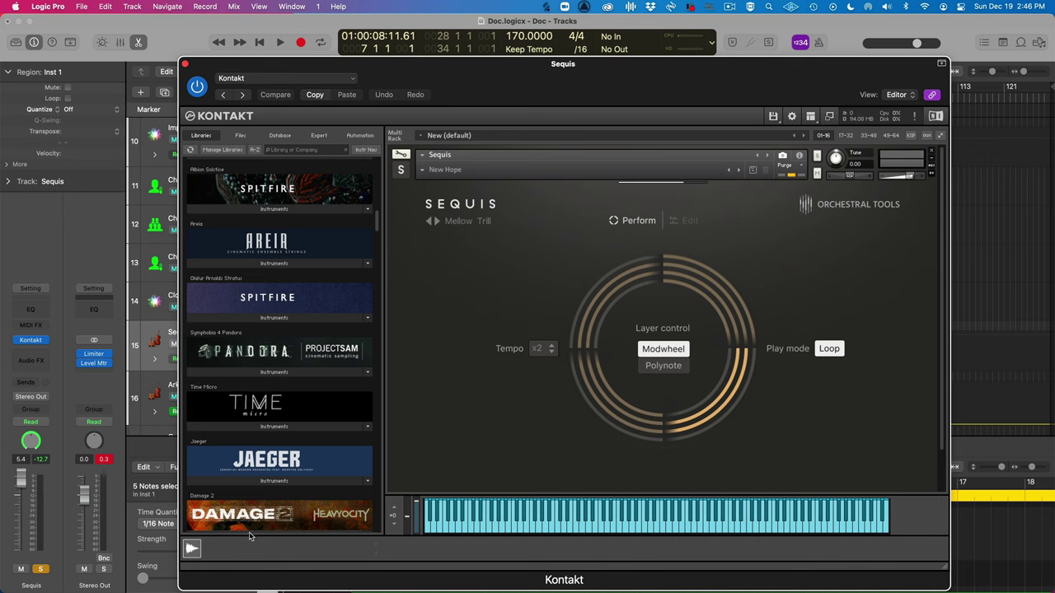
pyautogui.scroll(20, 251, 532)
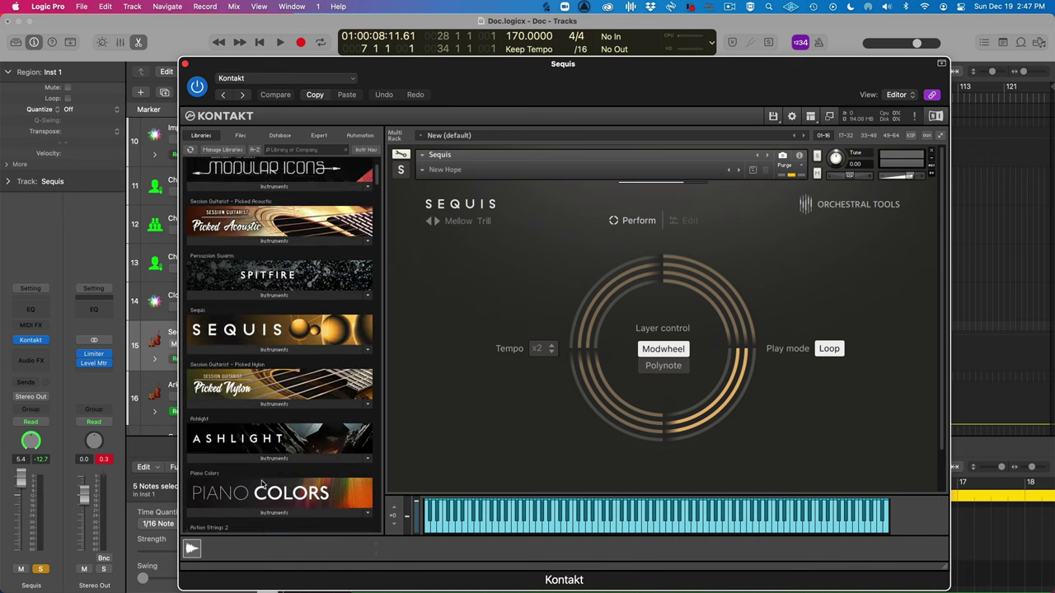
pyautogui.scroll(-5, 262, 485)
pyautogui.scroll(-20, 262, 485)
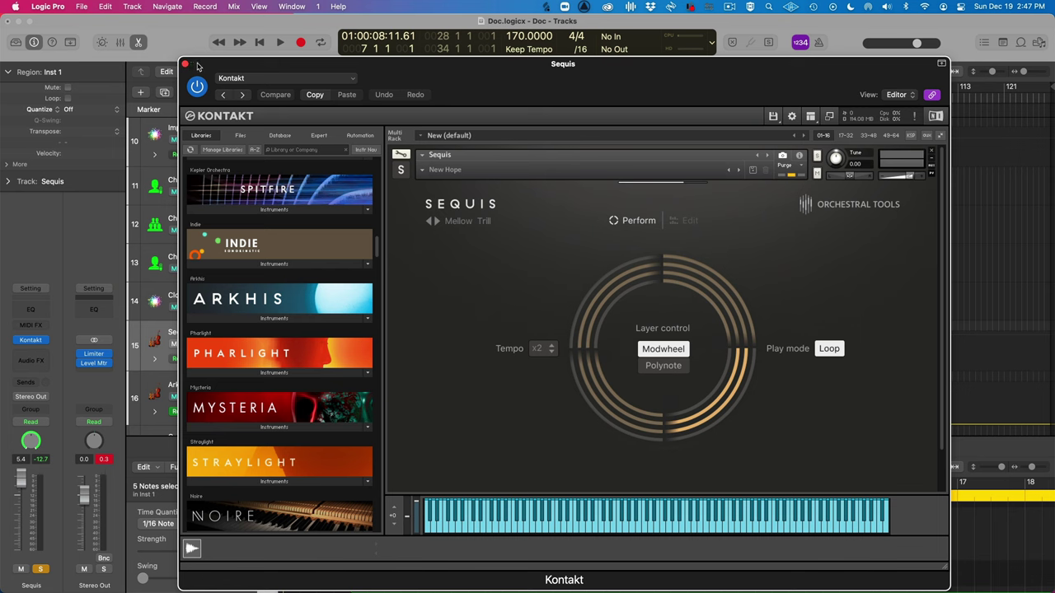
pyautogui.click(187, 64)
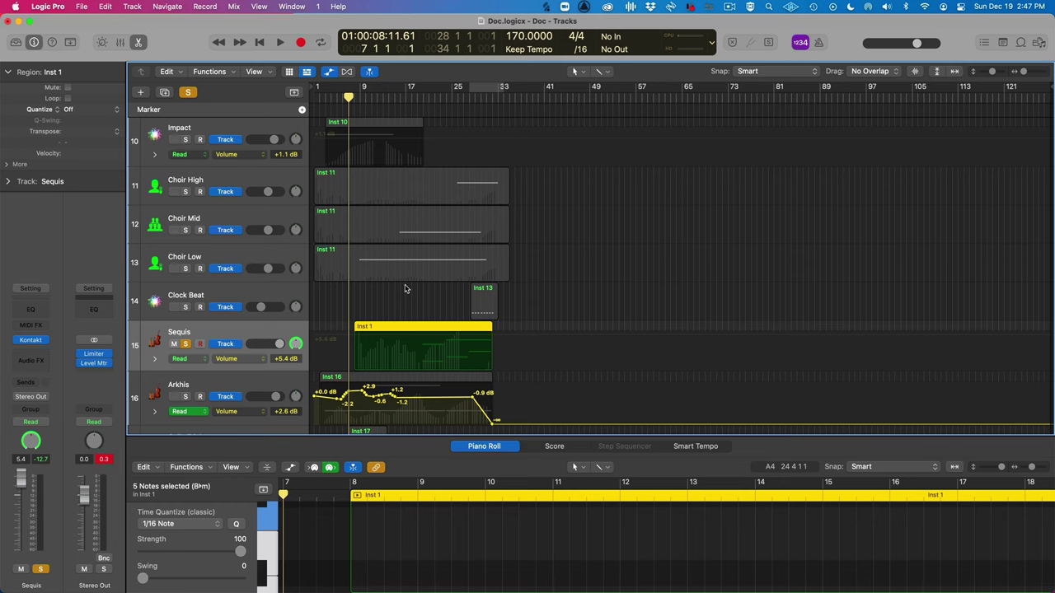
# Play the soloed Sequis part briefly from bar 7 and again from bar 19 to about bar 33, viewing its Kontakt patch during playback.
pyautogui.press('space')
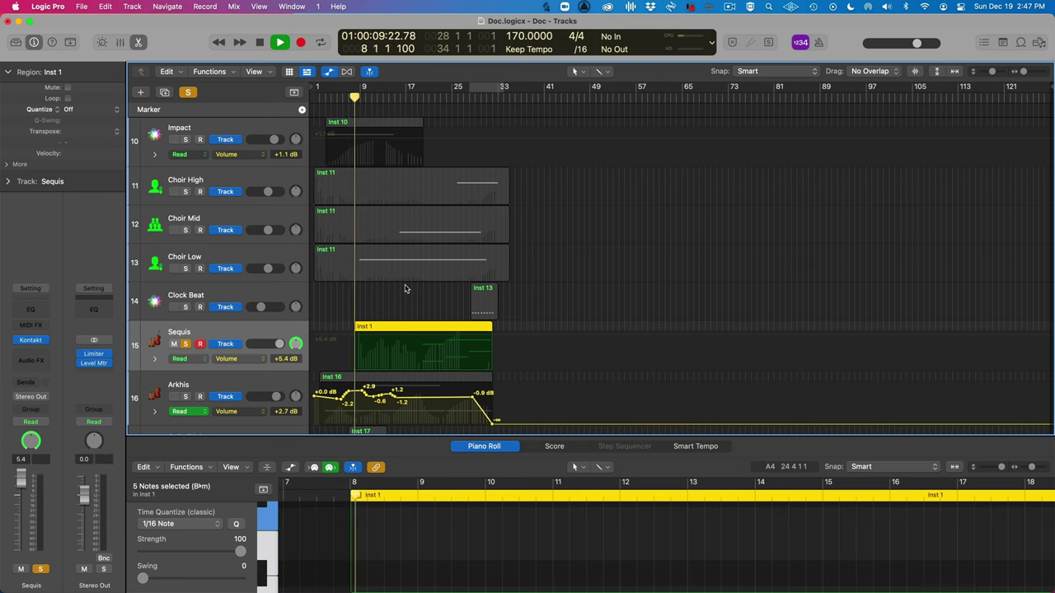
pyautogui.press('space')
pyautogui.click(417, 91)
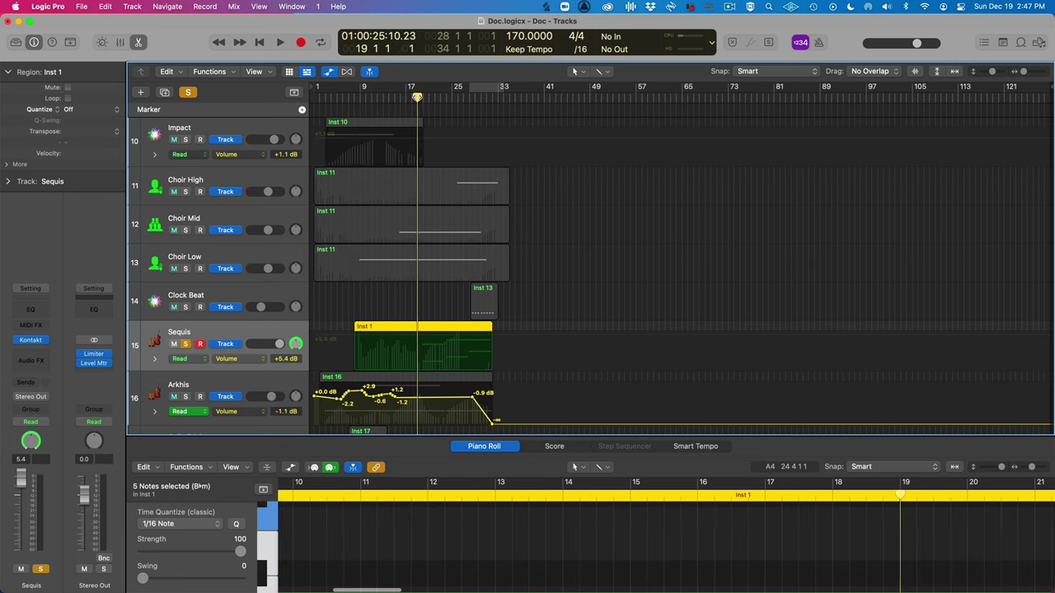
pyautogui.press('space')
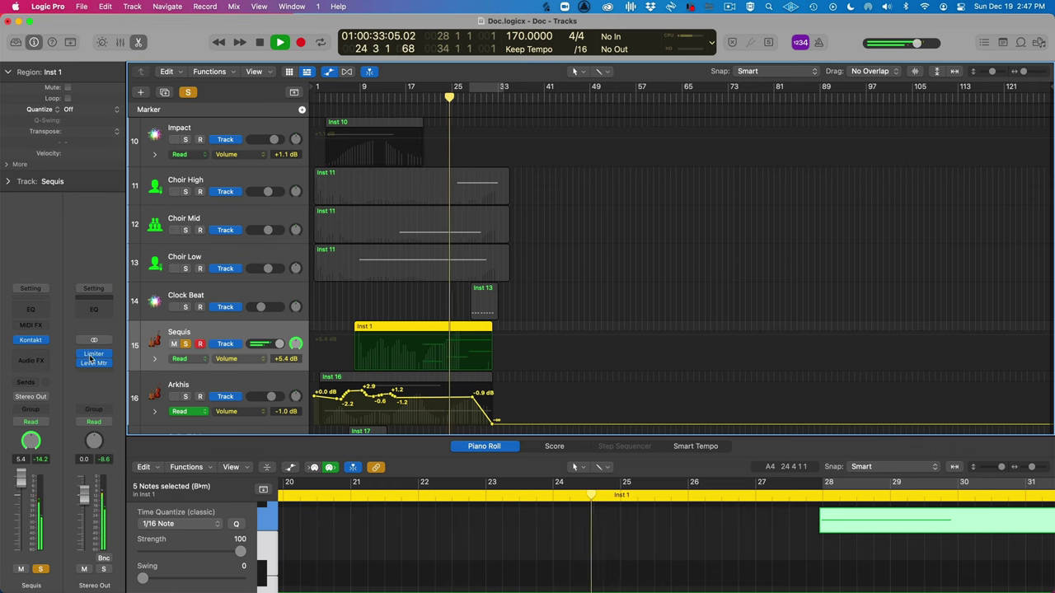
pyautogui.click(32, 344)
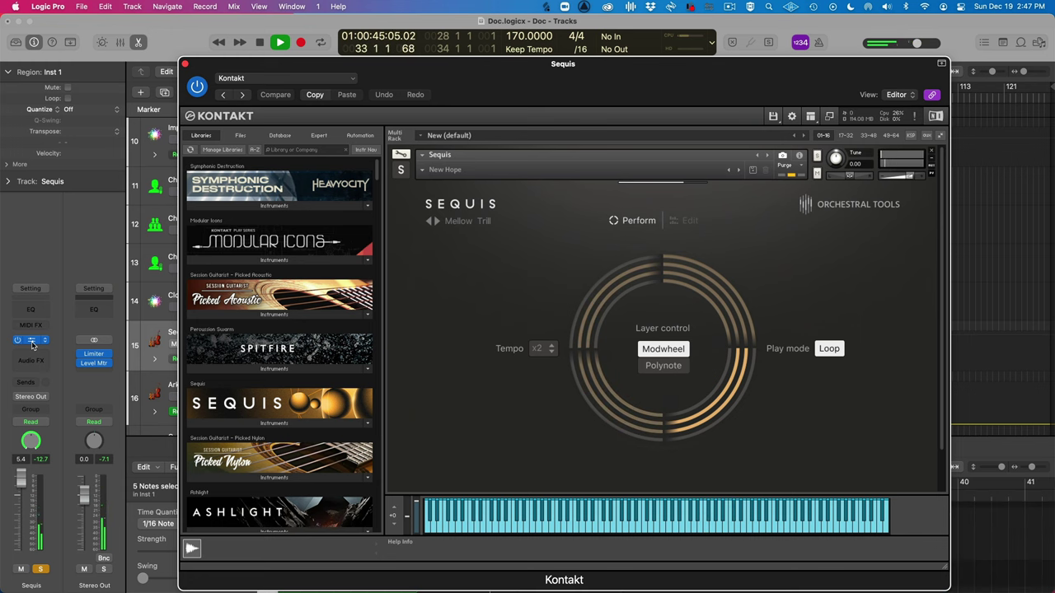
pyautogui.click(33, 346)
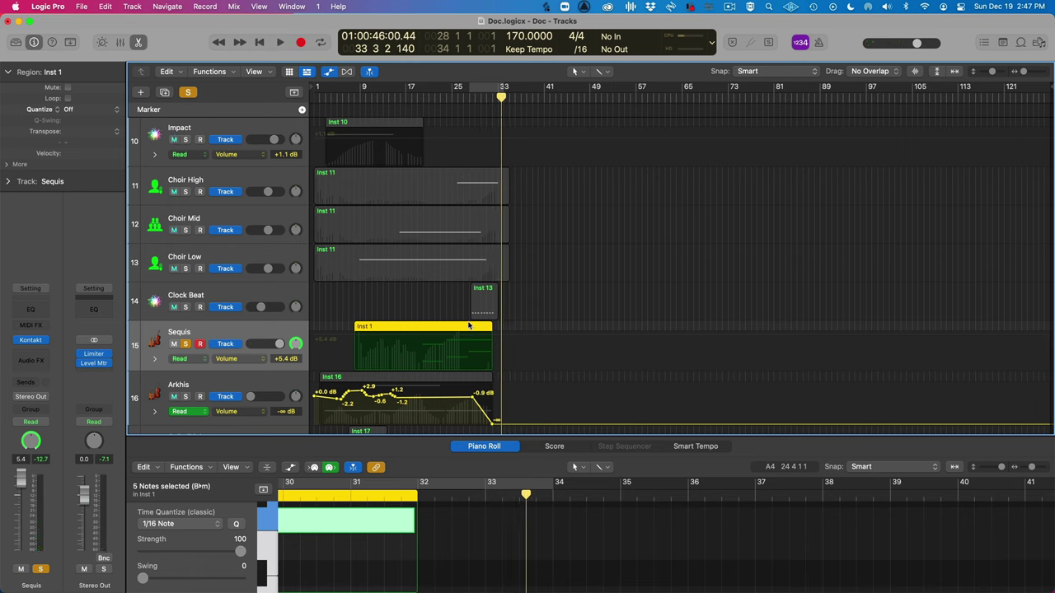
# Solo Clock Beat alongside Sequis and play both from about bar 23 to bar 32.
pyautogui.click(185, 308)
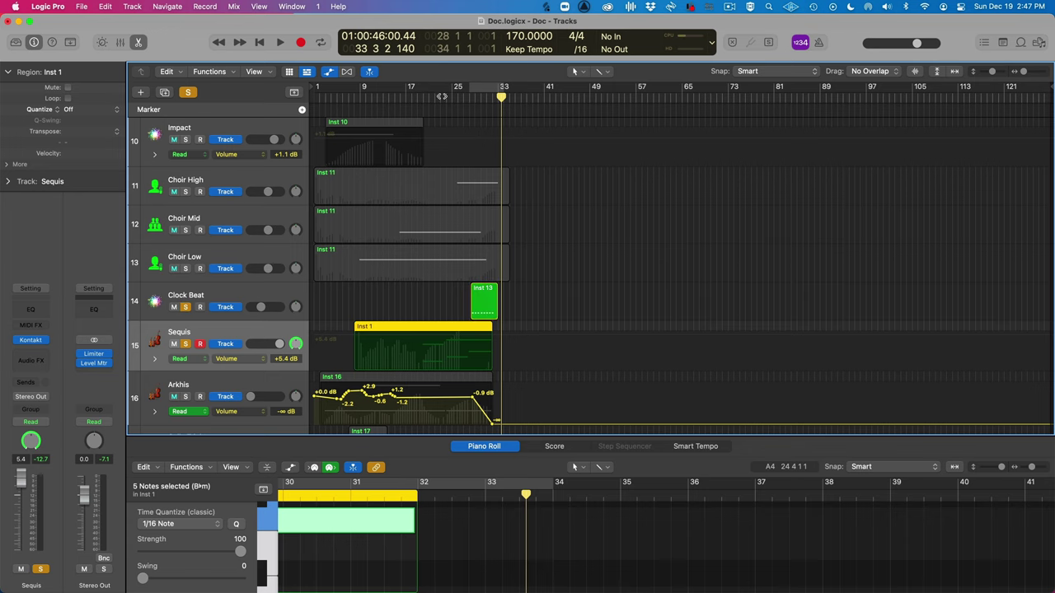
pyautogui.click(441, 96)
pyautogui.press('space')
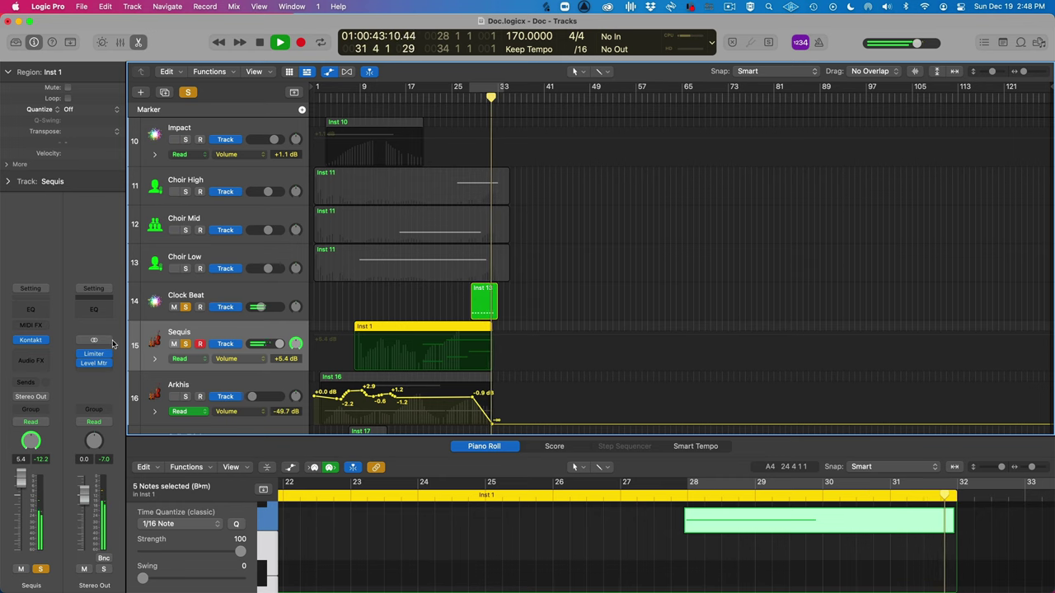
pyautogui.press('space')
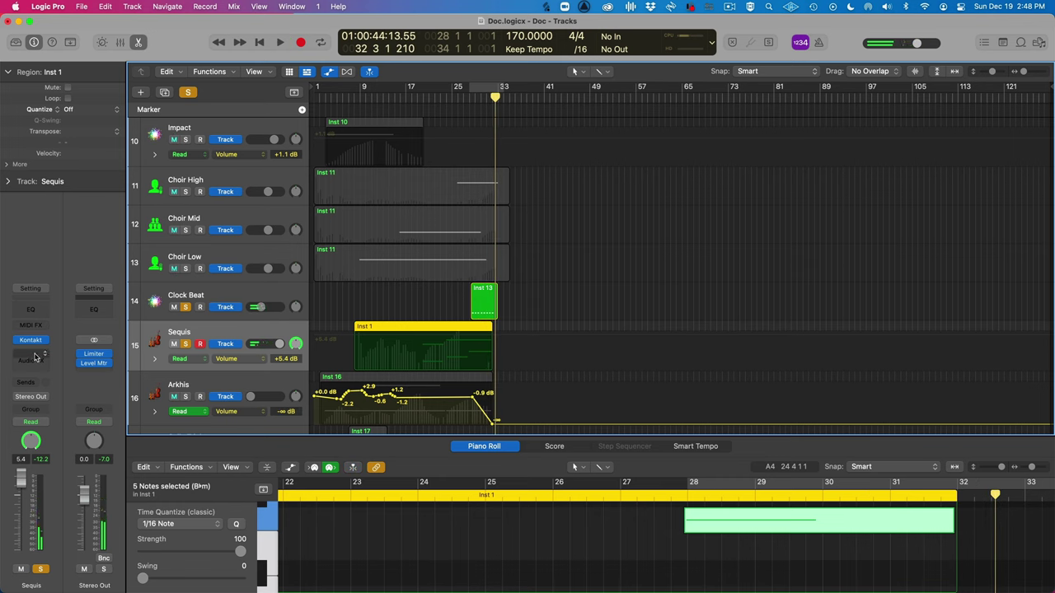
# Clear the solos on Sequis and Clock Beat.
pyautogui.click(188, 345)
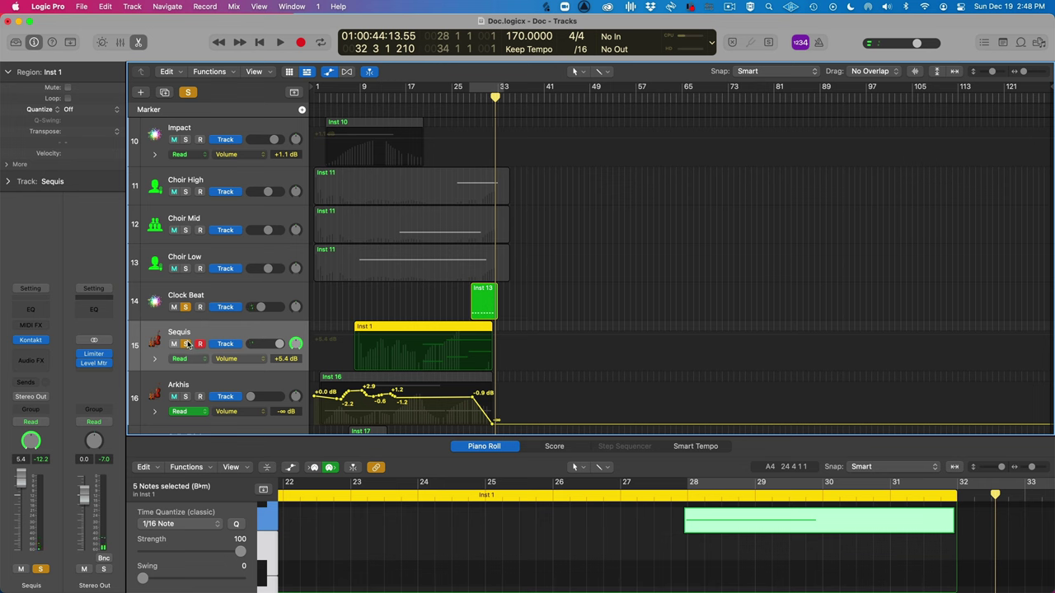
pyautogui.click(188, 344)
pyautogui.click(186, 308)
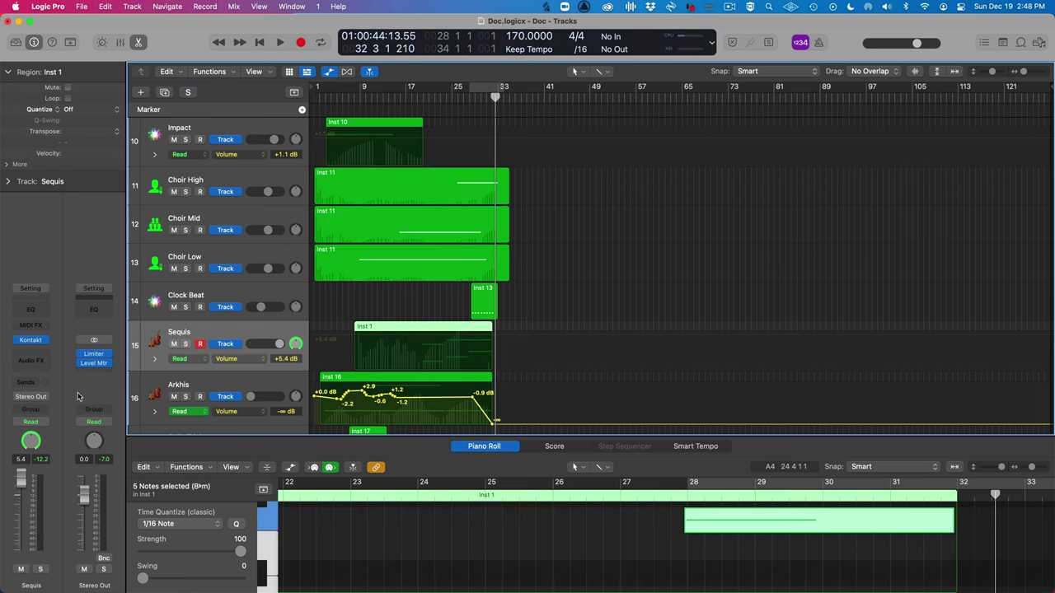
# Solo the Arkhis track and play it briefly from bar 1, viewing its Kontakt patch, and return to the start.
pyautogui.scroll(-3, 198, 333)
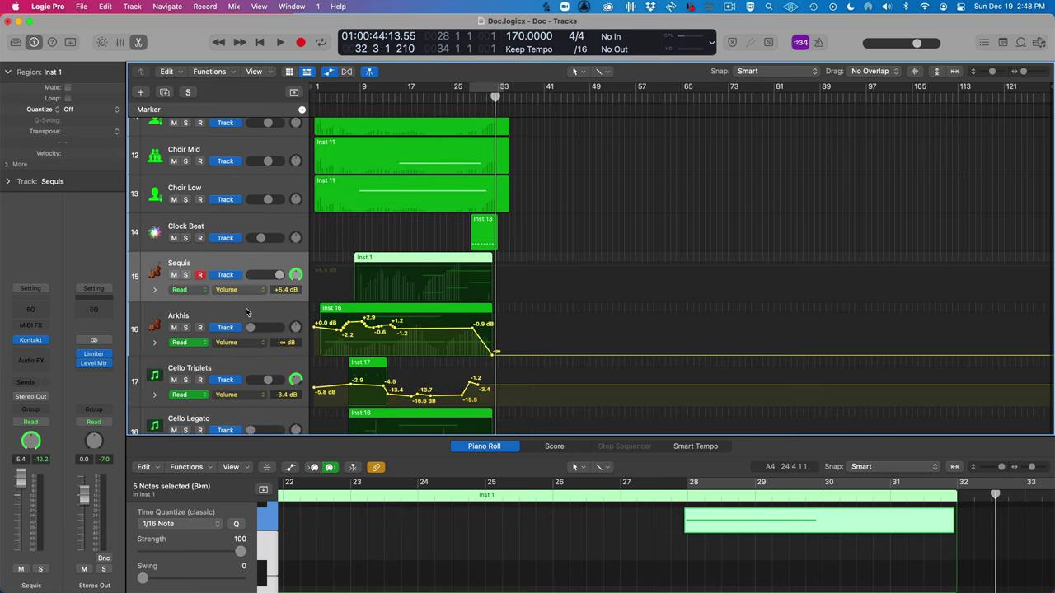
pyautogui.click(248, 315)
pyautogui.press('Return')
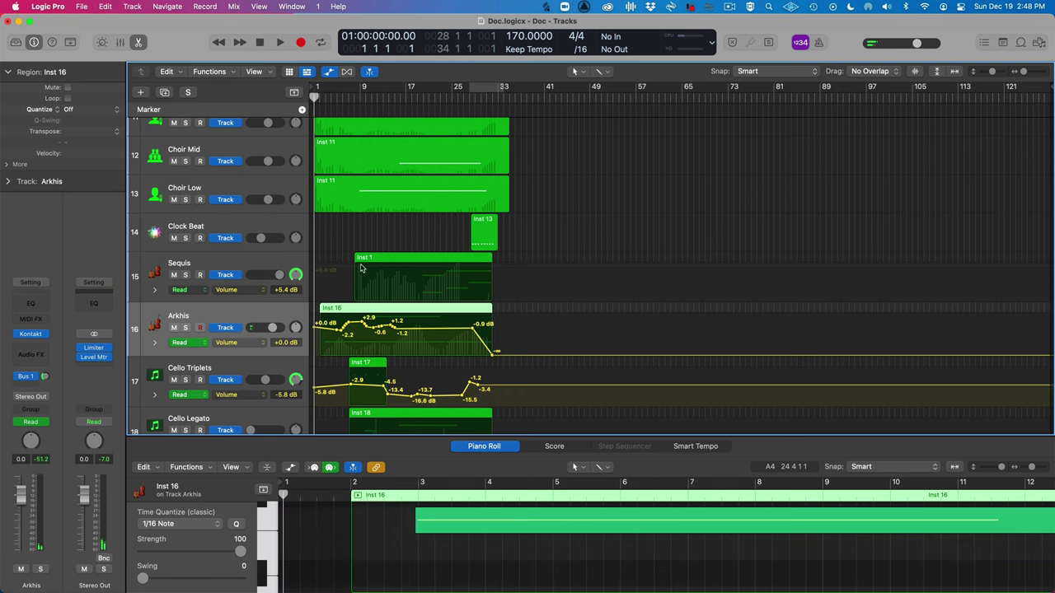
pyautogui.click(185, 328)
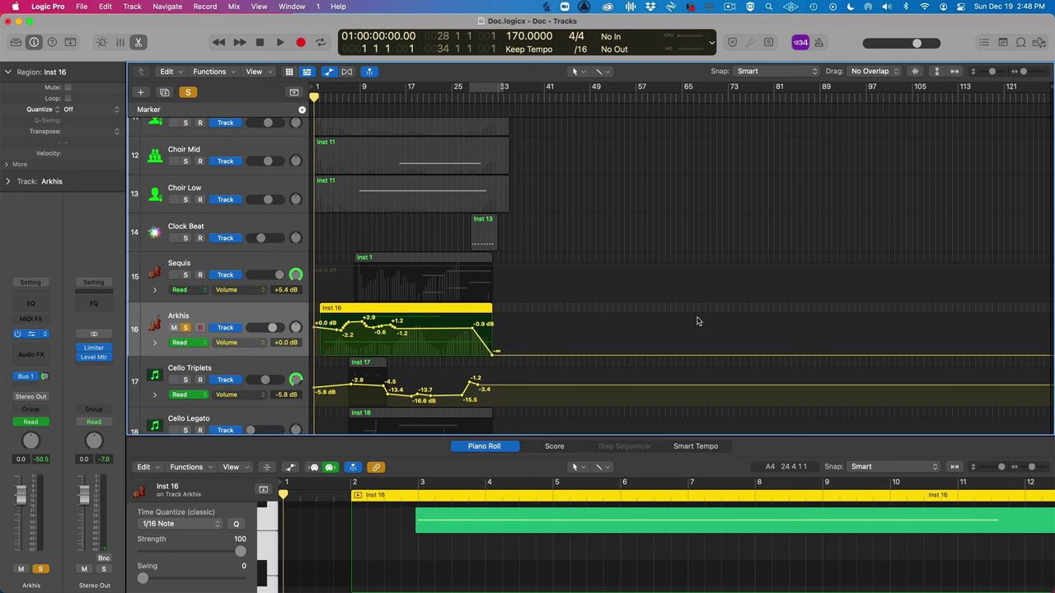
pyautogui.press('space')
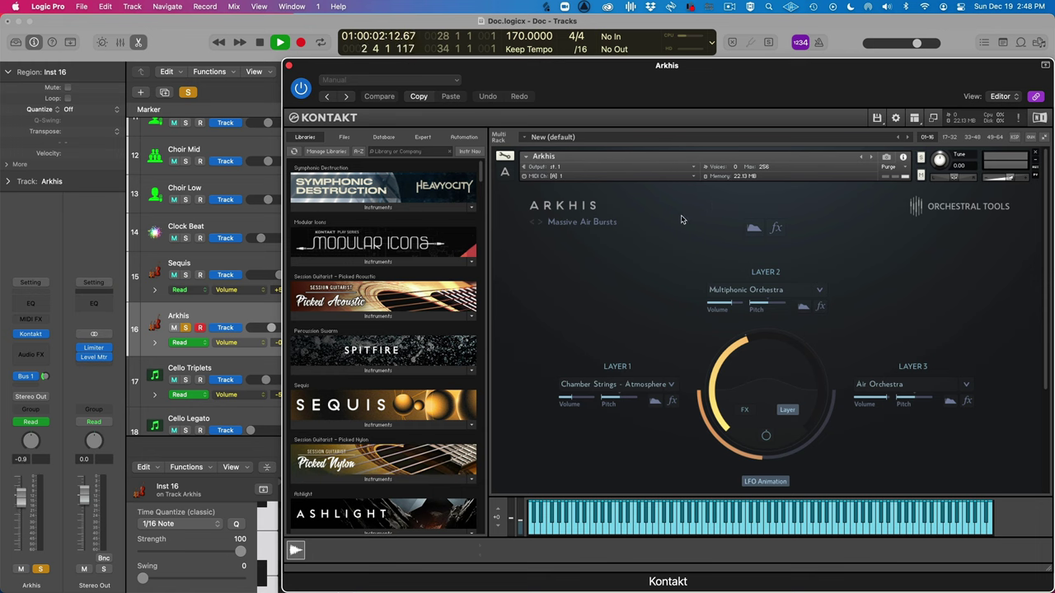
pyautogui.press('space')
pyautogui.press('Return')
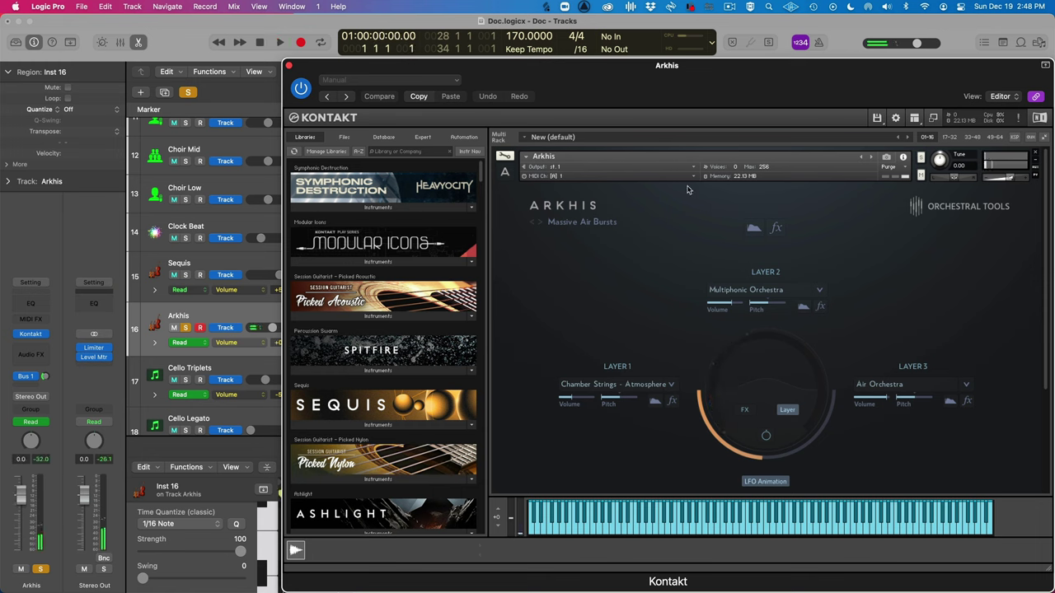
# Play the cue from bar 1 to about bar 30, soloing Arkhis near the end, and close its Kontakt window.
pyautogui.click(1045, 66)
pyautogui.press('space')
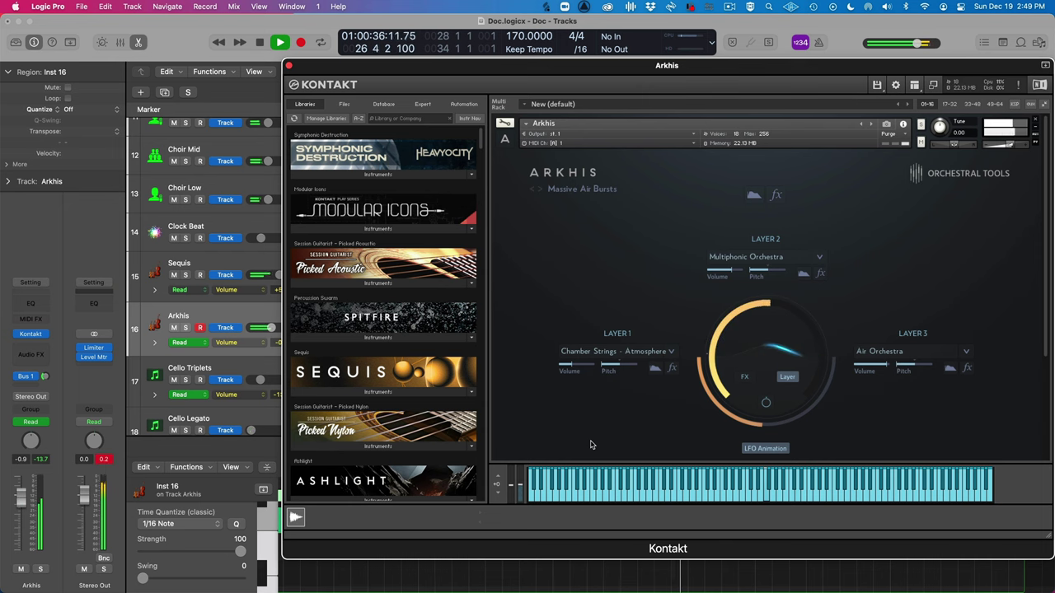
pyautogui.press('s')
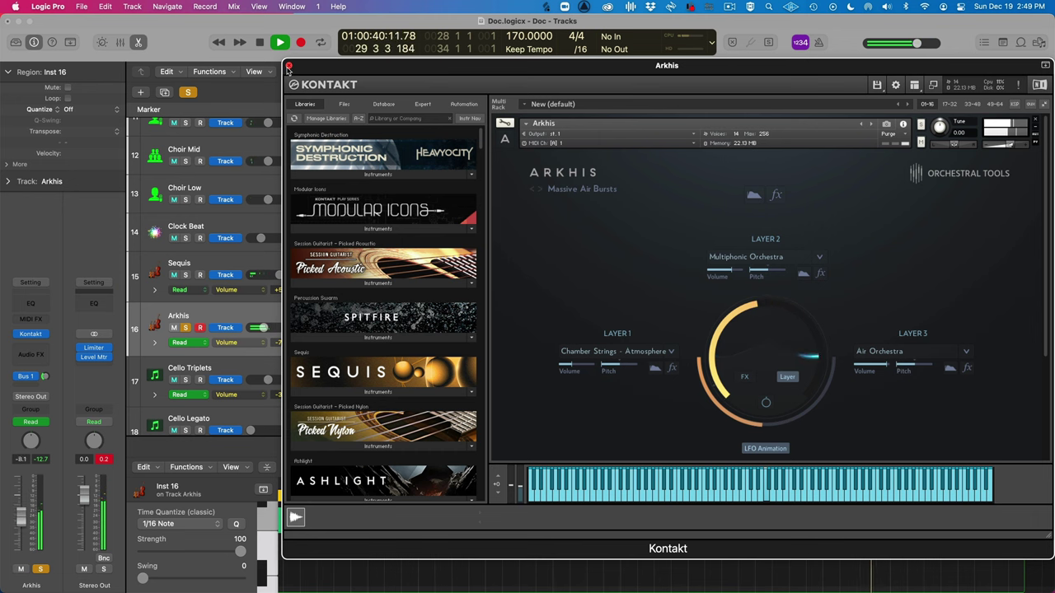
pyautogui.press('super+w')
pyautogui.press('space')
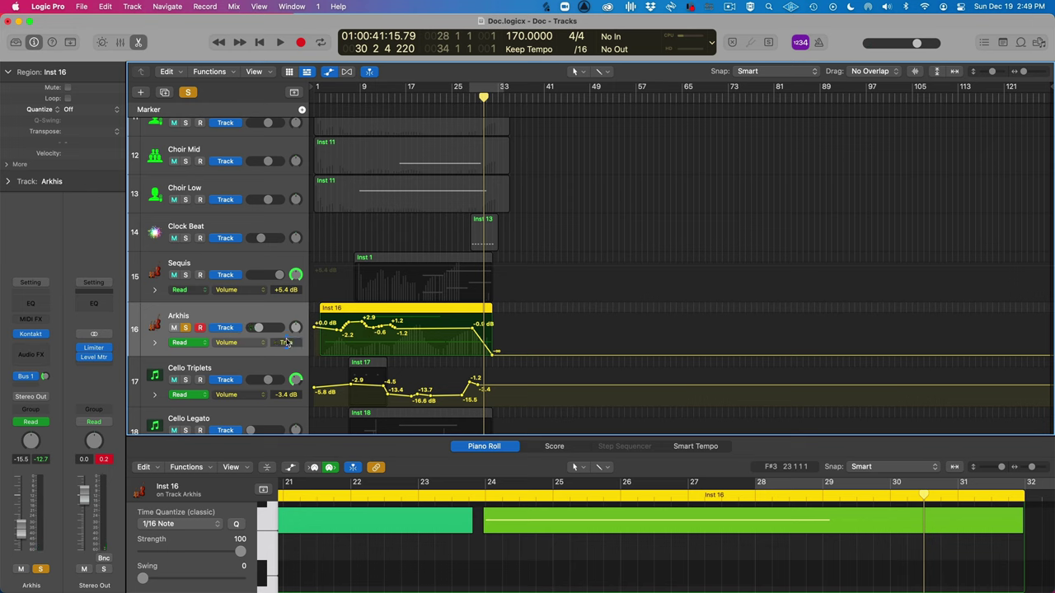
# Clear the Arkhis solo and examine the volume automation curves on Arkhis and Cello Triplets up close.
pyautogui.click(185, 328)
pyautogui.scroll(5, 395, 370)
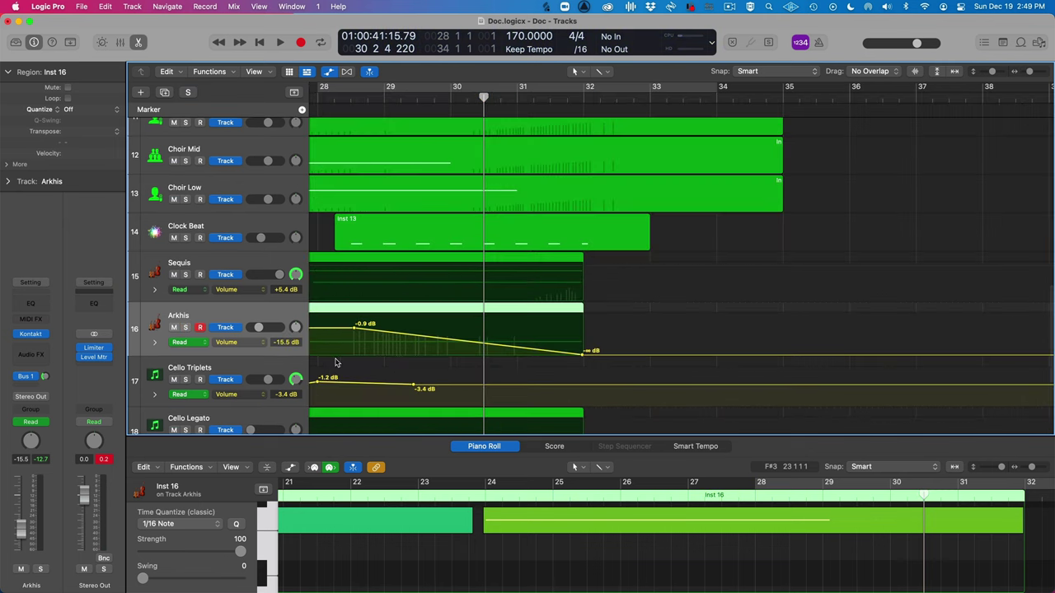
pyautogui.hscroll(-10, 394, 370)
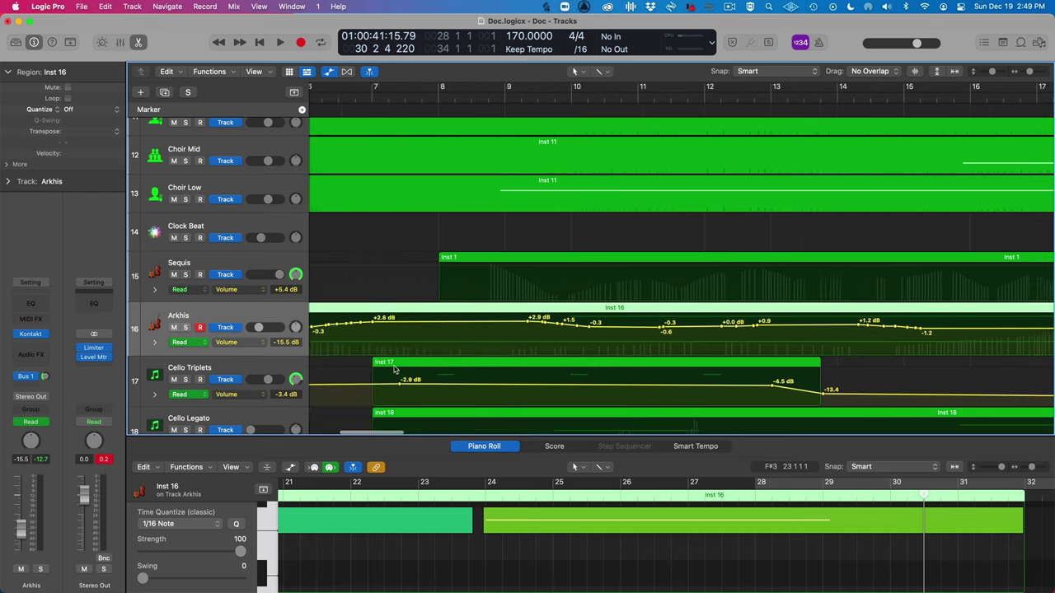
pyautogui.scroll(-5, 373, 375)
# Solo Cello Triplets with the playhead at bar 7 and inspect its Kontakt instrument, UAD Little Labs VOG and Neutron 3 Transient Shaper.
pyautogui.click(235, 365)
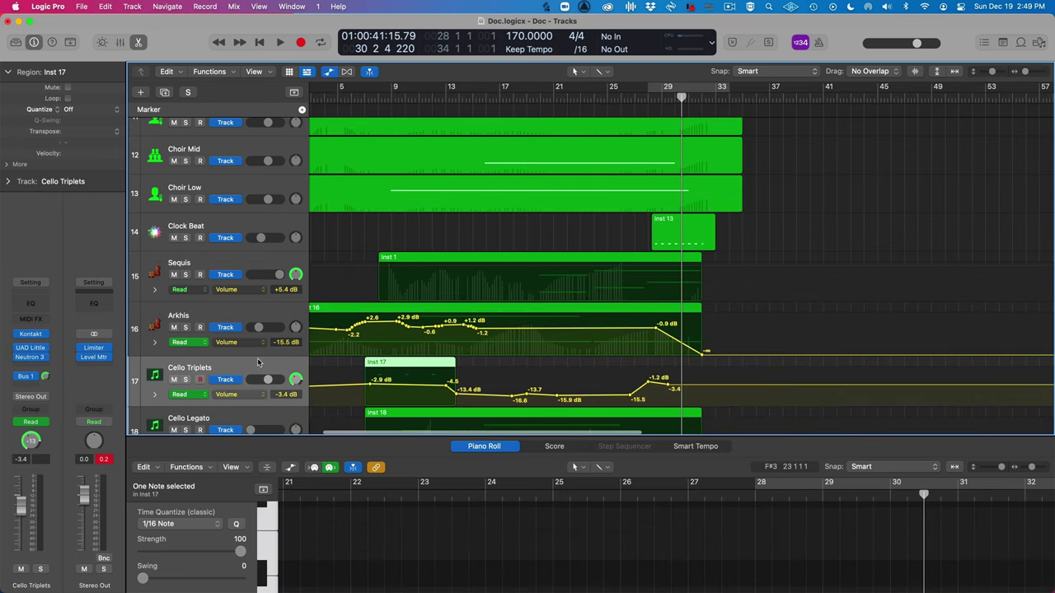
pyautogui.click(365, 96)
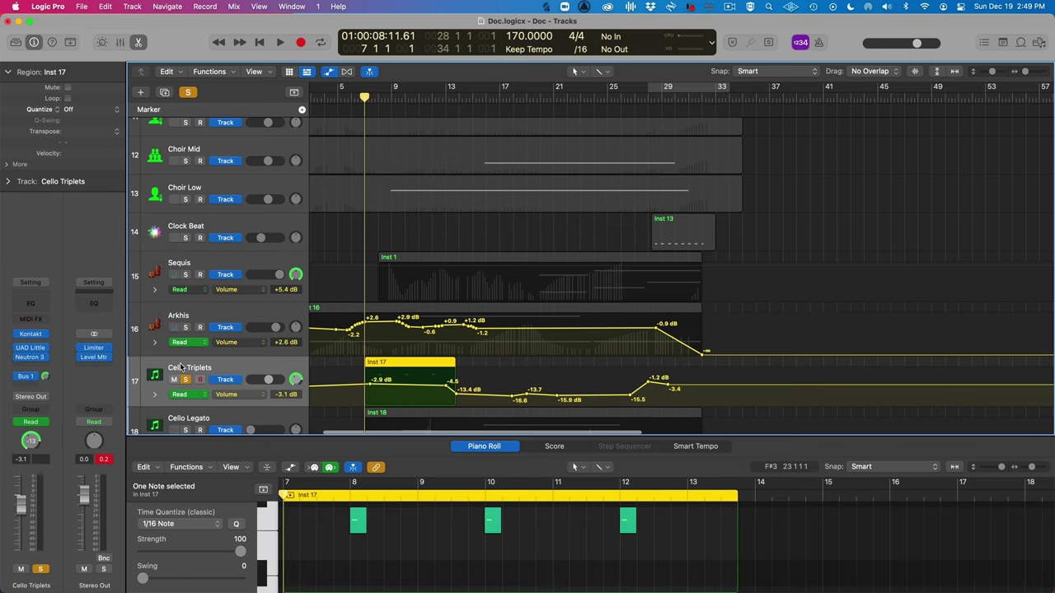
pyautogui.moveTo(37, 334)
pyautogui.click(34, 335)
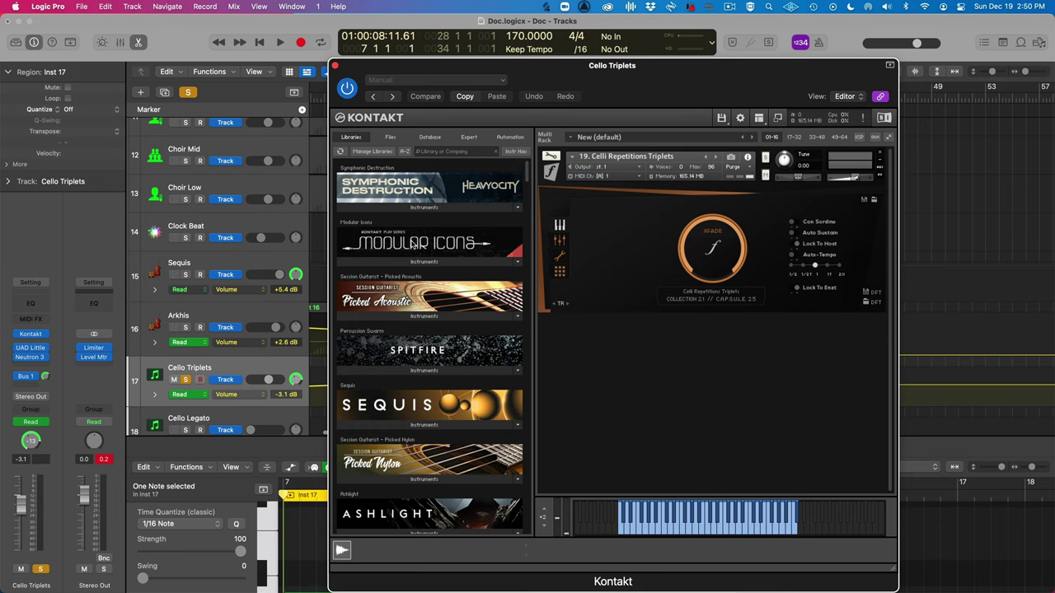
pyautogui.moveTo(466, 66); pyautogui.dragTo(611, 64)
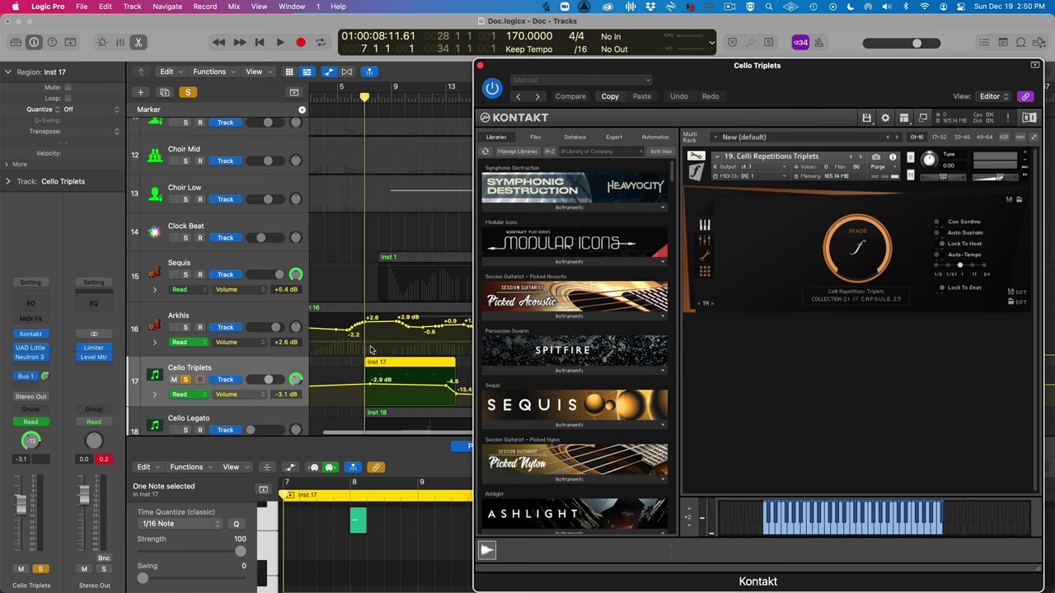
pyautogui.click(30, 350)
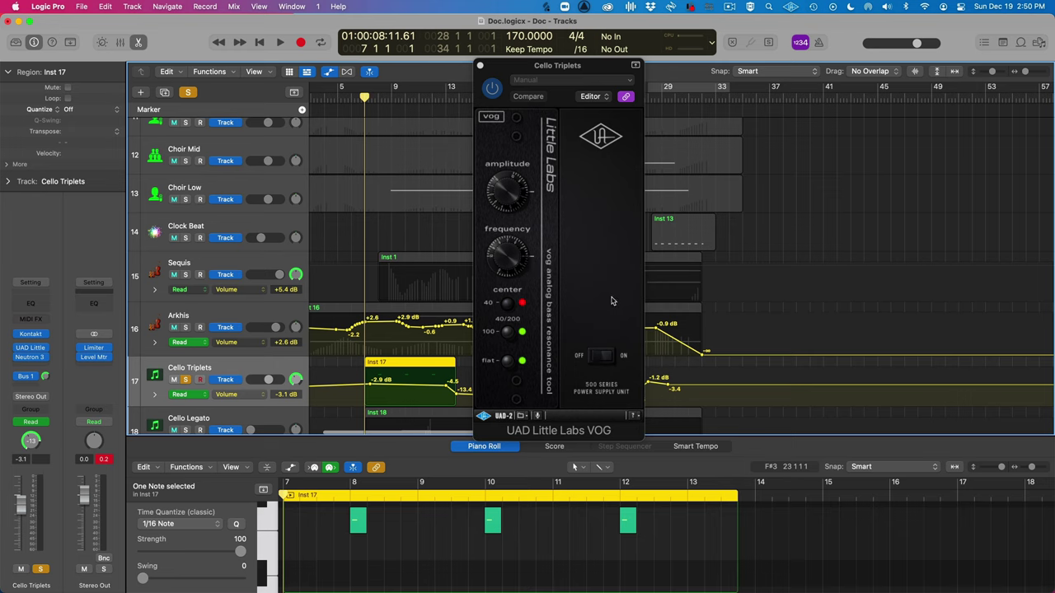
pyautogui.click(26, 363)
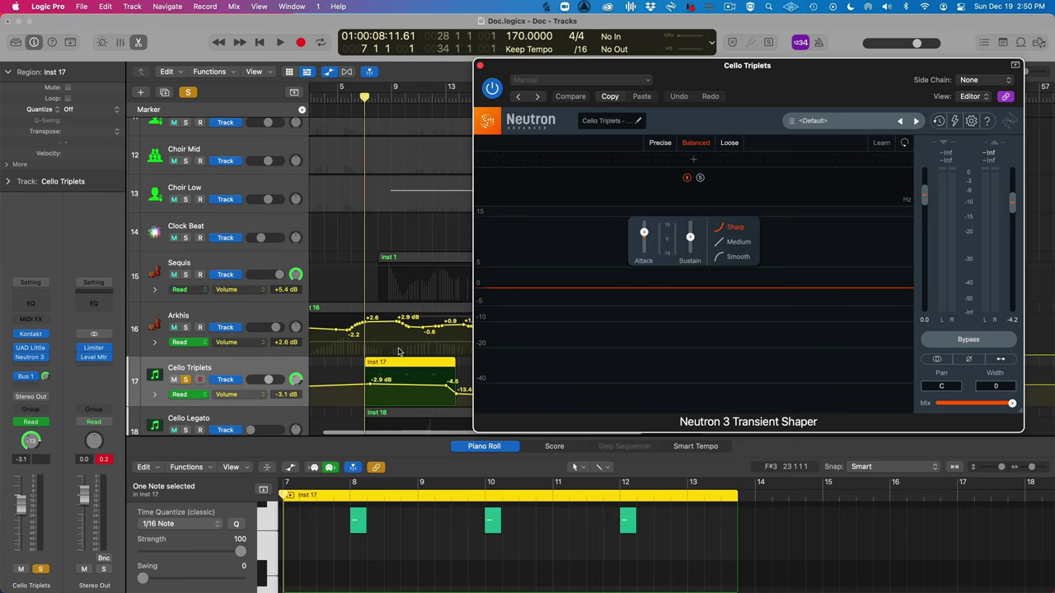
# Bring back the Cello Triplets Kontakt instrument and play the soloed part from bar 7 to about bar 14.
pyautogui.moveTo(33, 336)
pyautogui.click(33, 336)
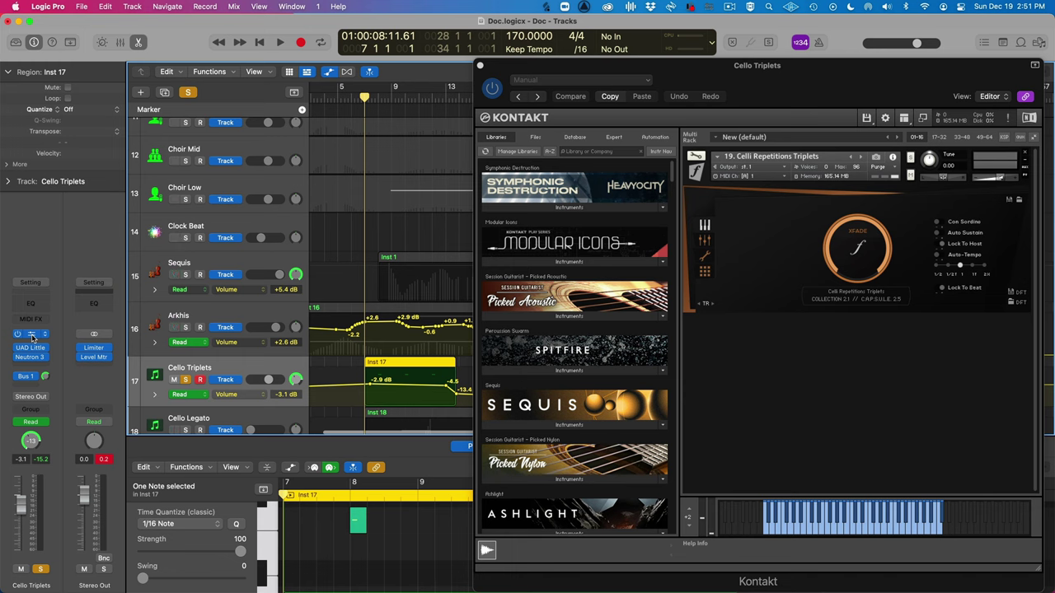
pyautogui.press('space')
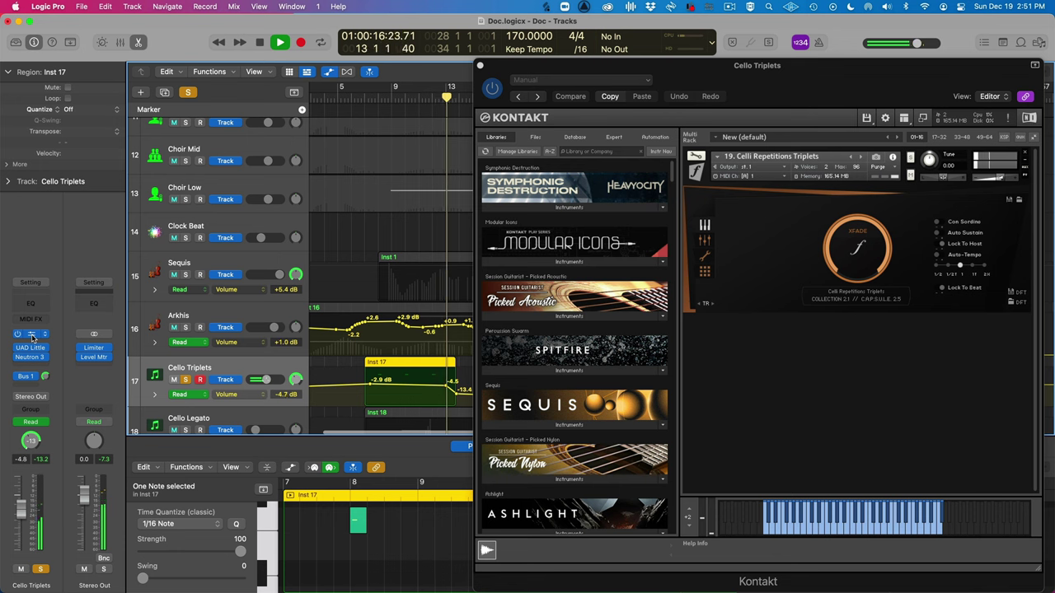
pyautogui.press('space')
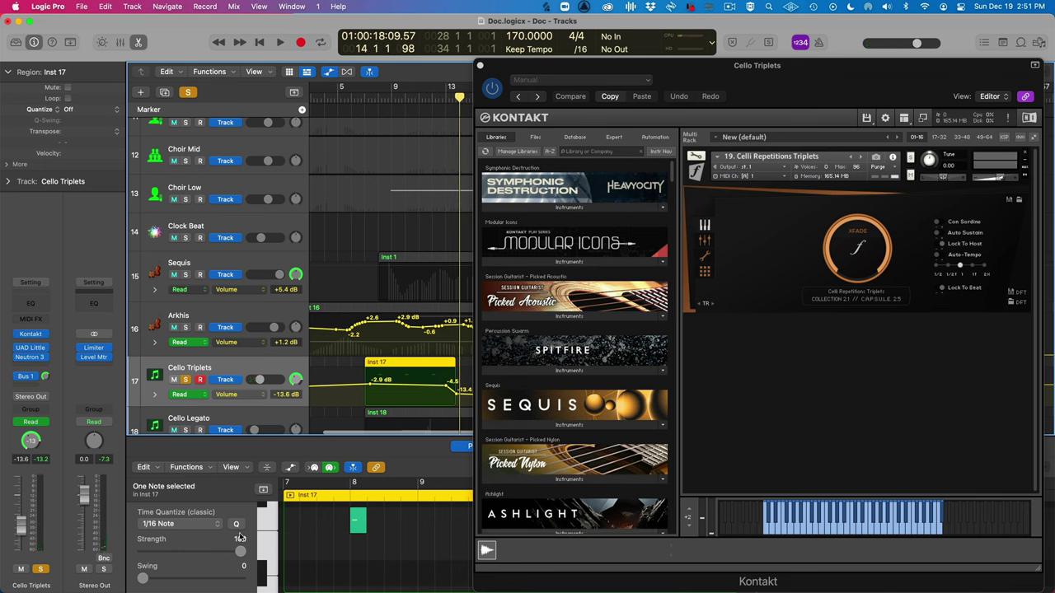
# Clear the Cello Triplets solo, play the full mix from bar 7 to about bar 14, and close the Kontakt window during playback.
pyautogui.click(186, 379)
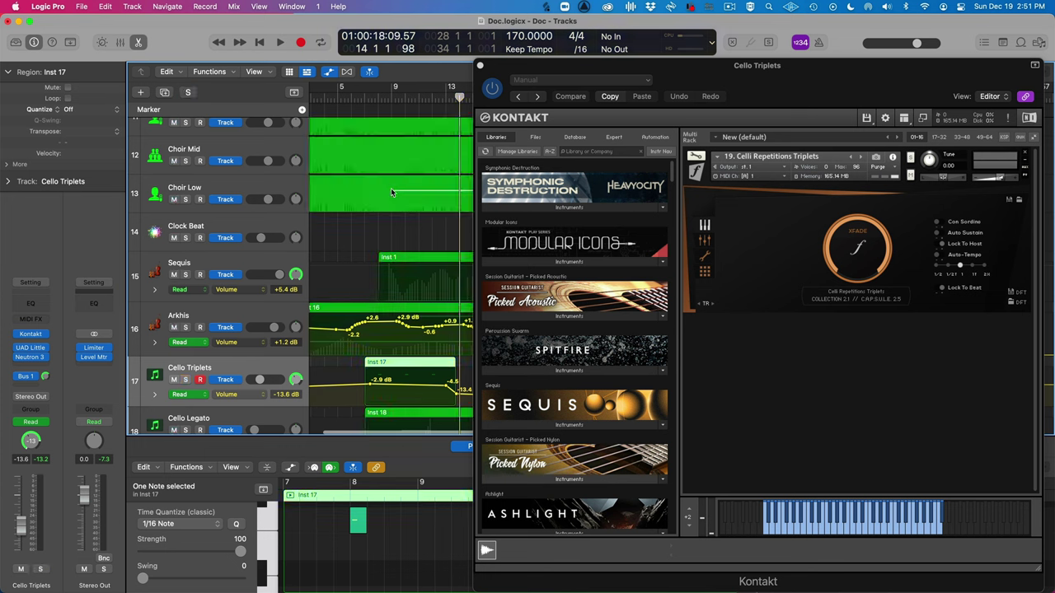
pyautogui.click(363, 99)
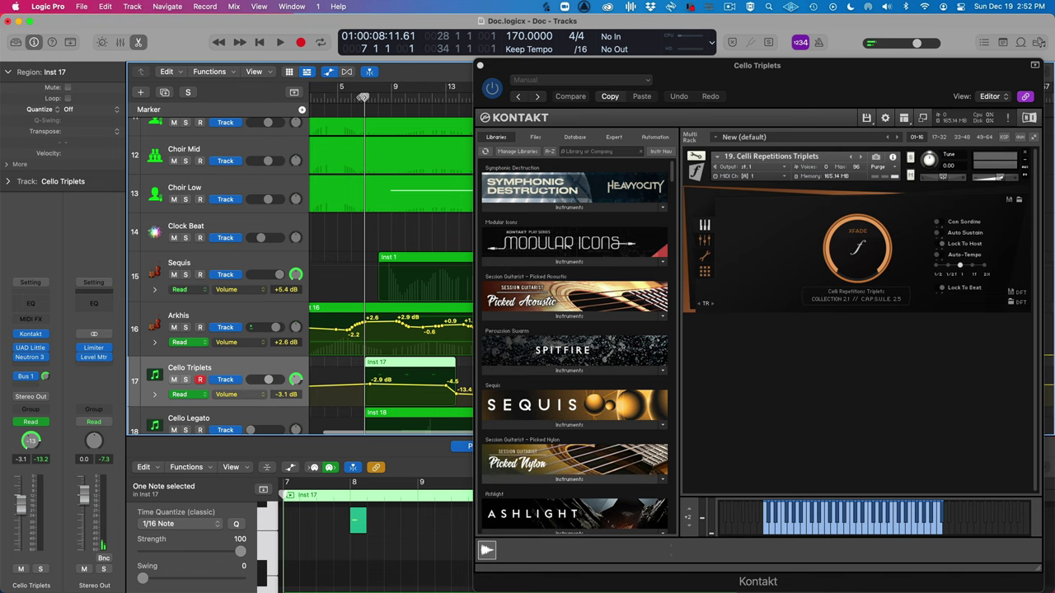
pyautogui.press('space')
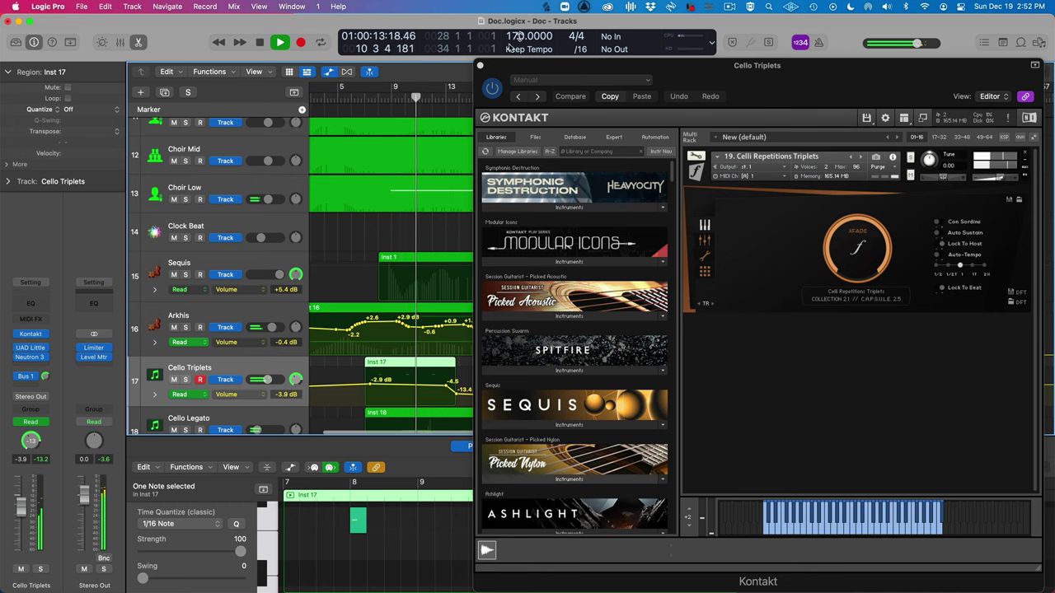
pyautogui.click(481, 66)
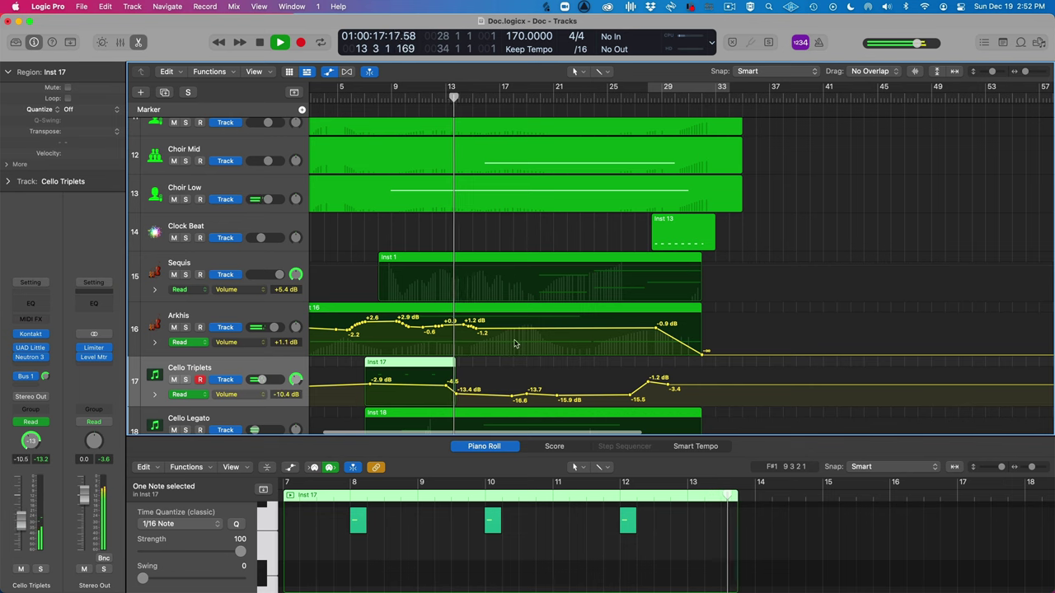
pyautogui.press('space')
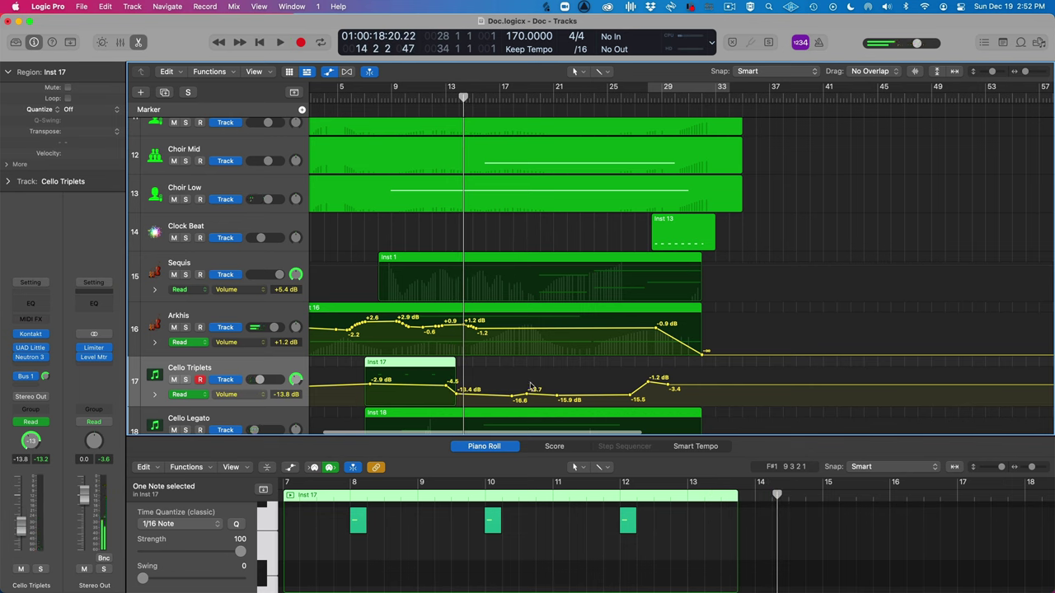
# Delete the Cello Triplets volume automation points beyond the end of its Inst 17 region and save the project.
pyautogui.click(729, 403)
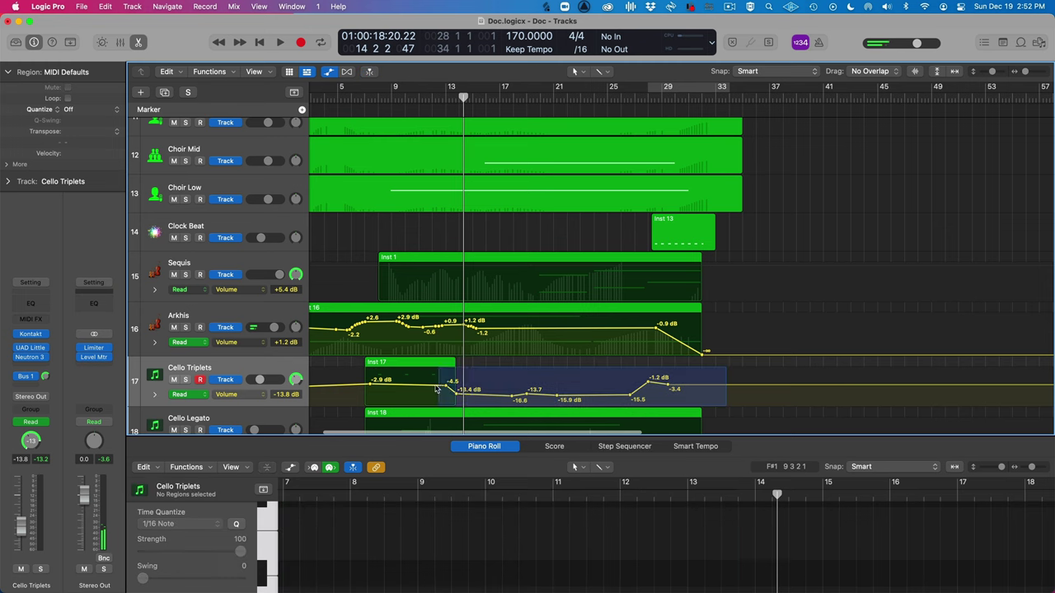
pyautogui.click(466, 392)
pyautogui.press('Delete')
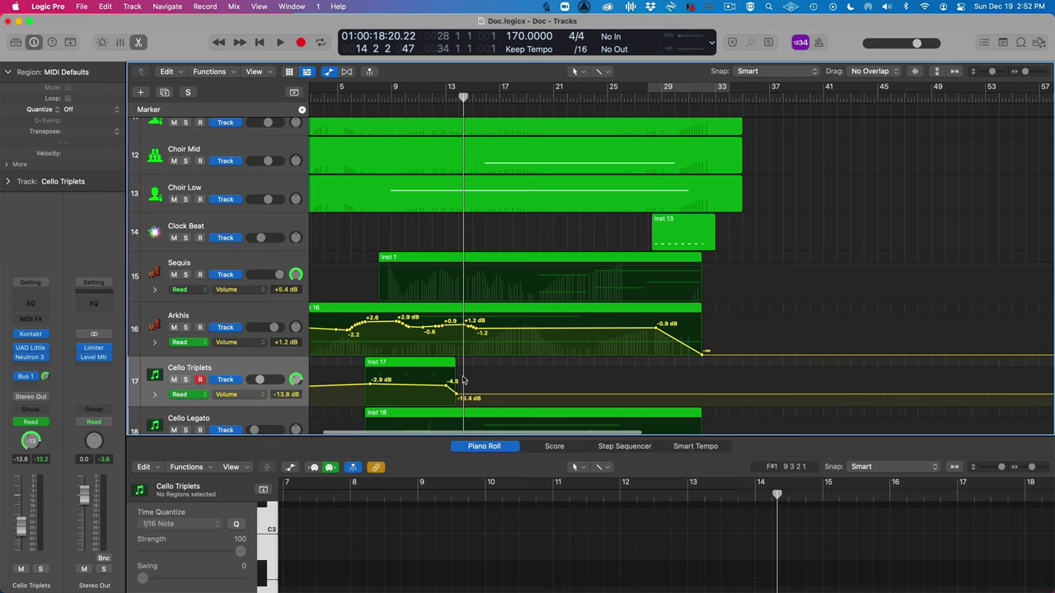
pyautogui.press('super+s')
# Compare the Cello Triplets and Cello Legato tracks and their regions, with the playhead at bar 6.
pyautogui.scroll(-3, 336, 300)
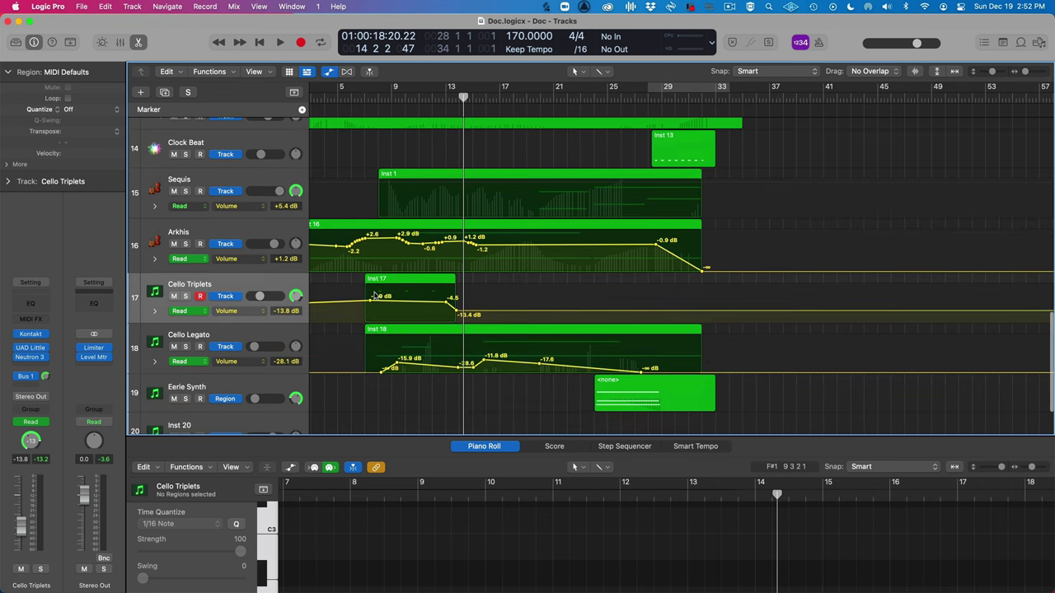
pyautogui.scroll(-2, 375, 295)
pyautogui.scroll(3, 375, 295)
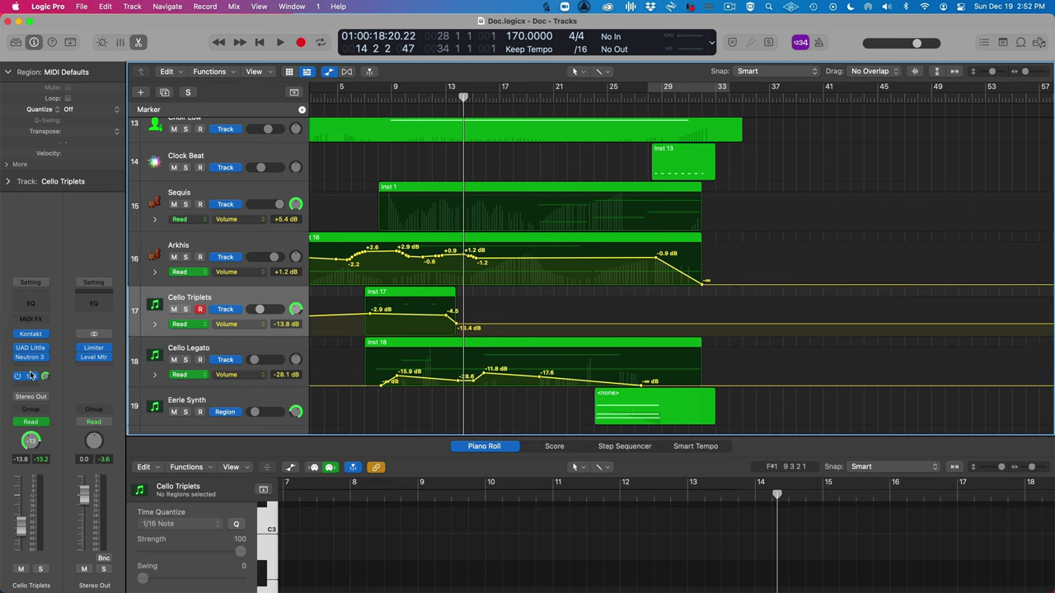
pyautogui.click(241, 344)
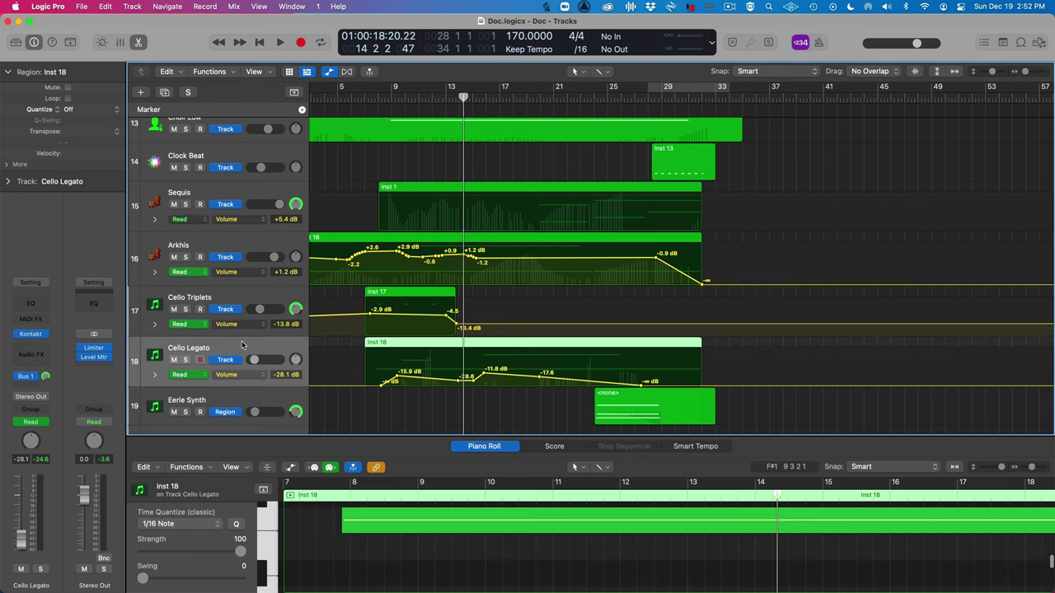
pyautogui.click(188, 301)
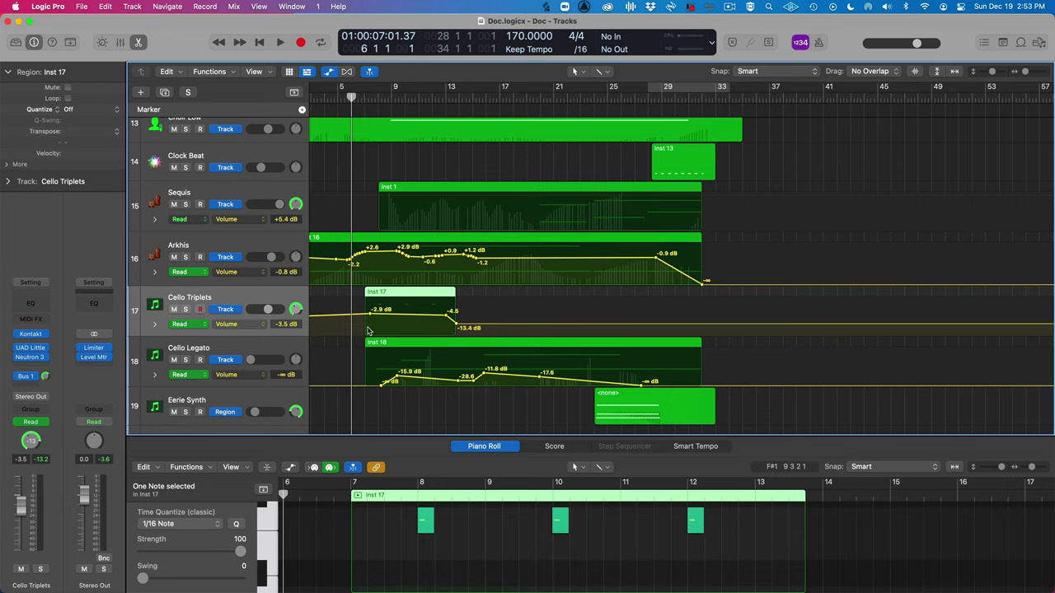
pyautogui.click(189, 346)
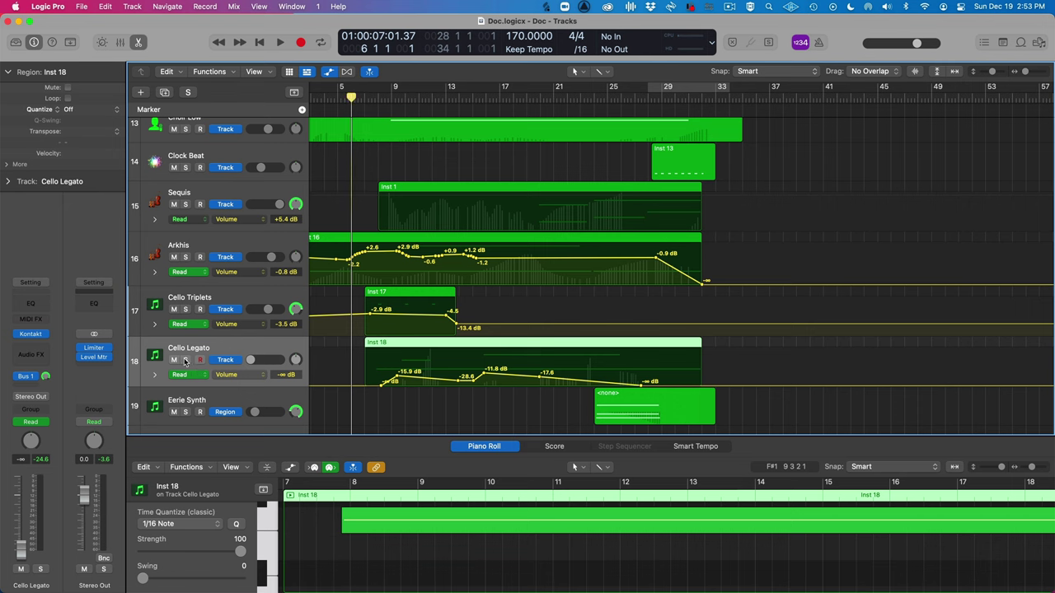
# Solo Cello Legato, play it from bar 6 to about bar 21, and open its Kontakt instrument.
pyautogui.click(186, 360)
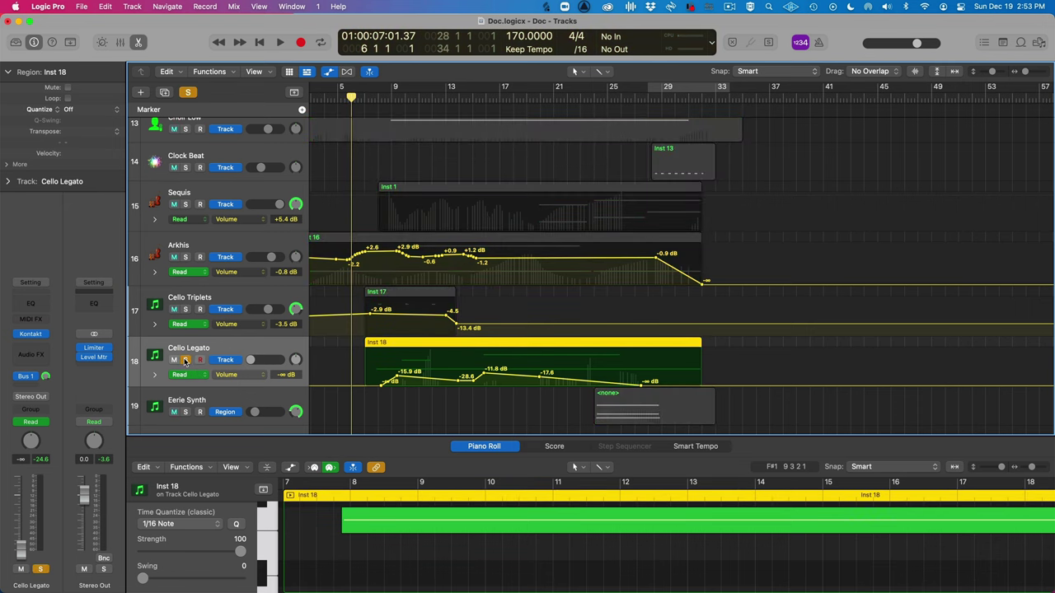
pyautogui.click(185, 360)
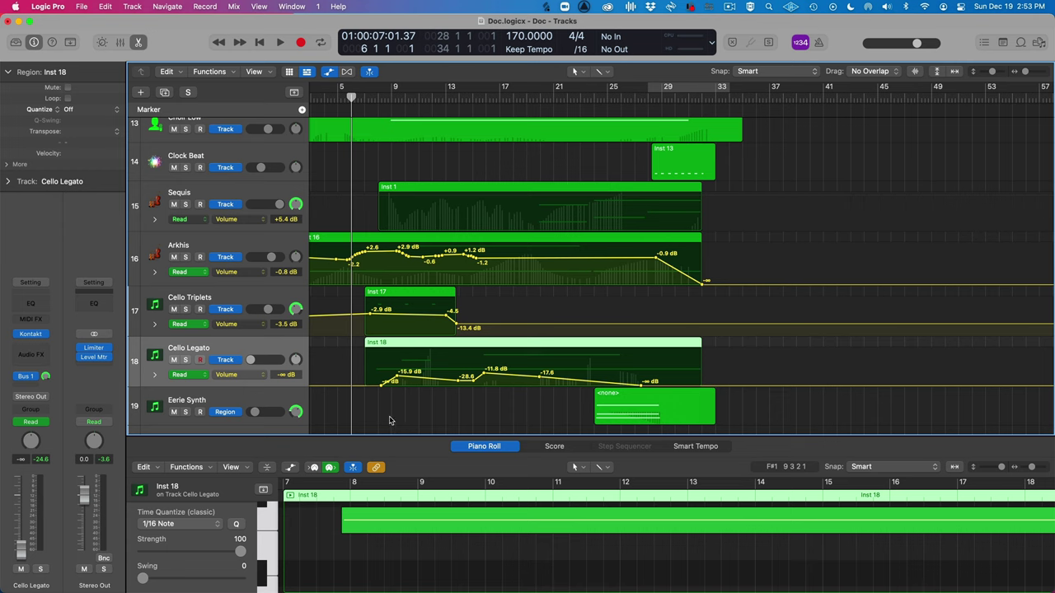
pyautogui.press('s')
pyautogui.press('space')
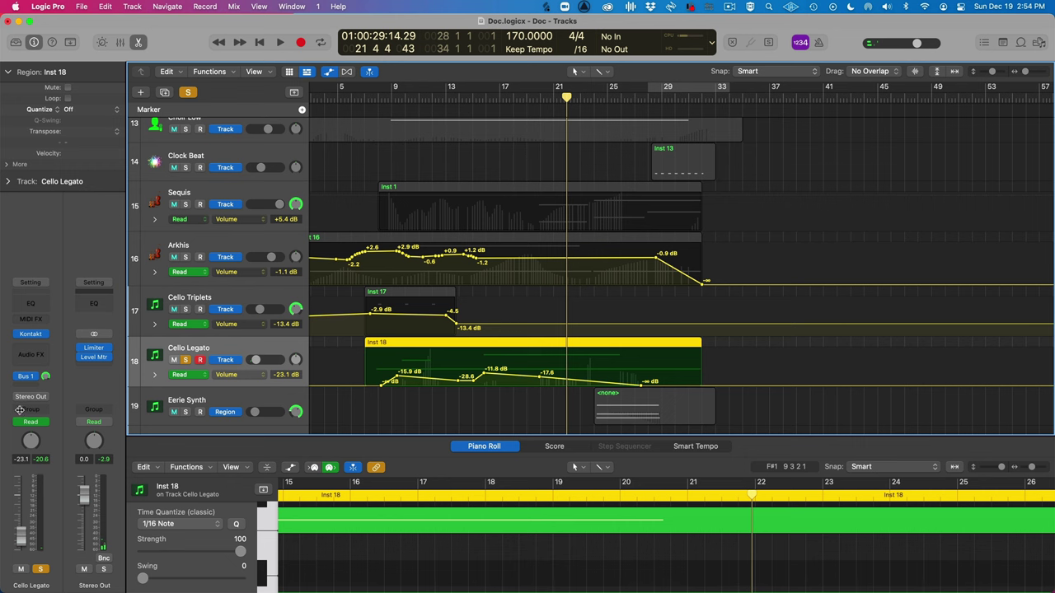
pyautogui.click(30, 335)
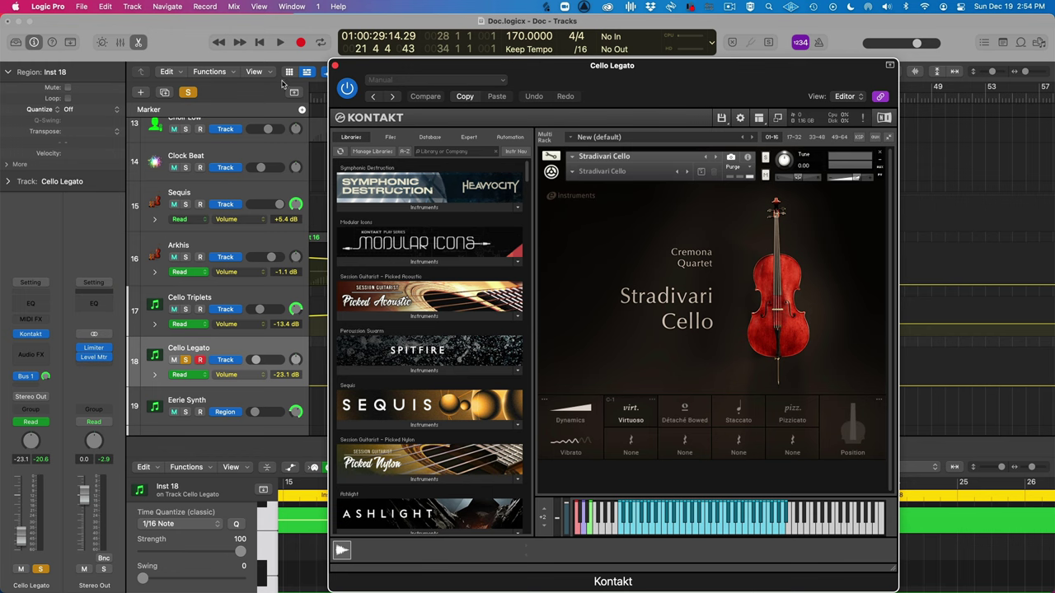
# Close the Cello Legato Kontakt window, clear the solo, and play the full mix from about bar 5.
pyautogui.click(336, 66)
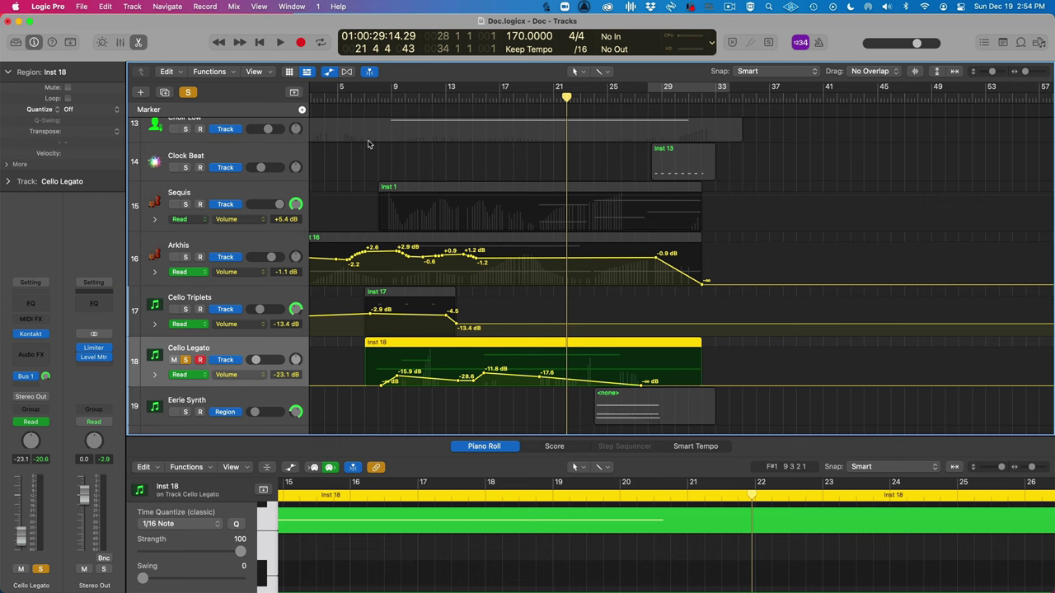
pyautogui.click(186, 92)
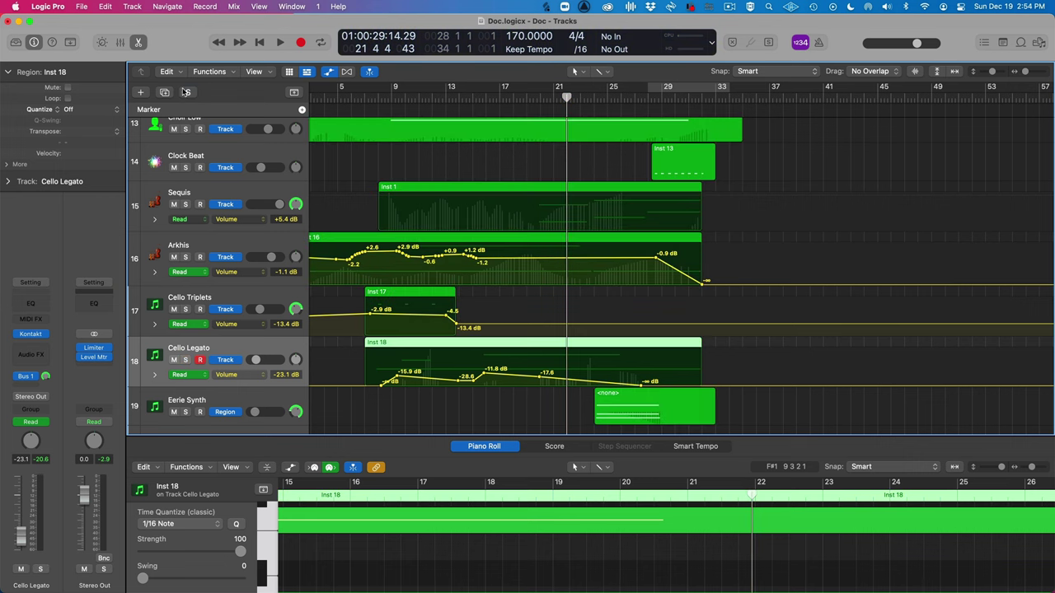
pyautogui.press('space')
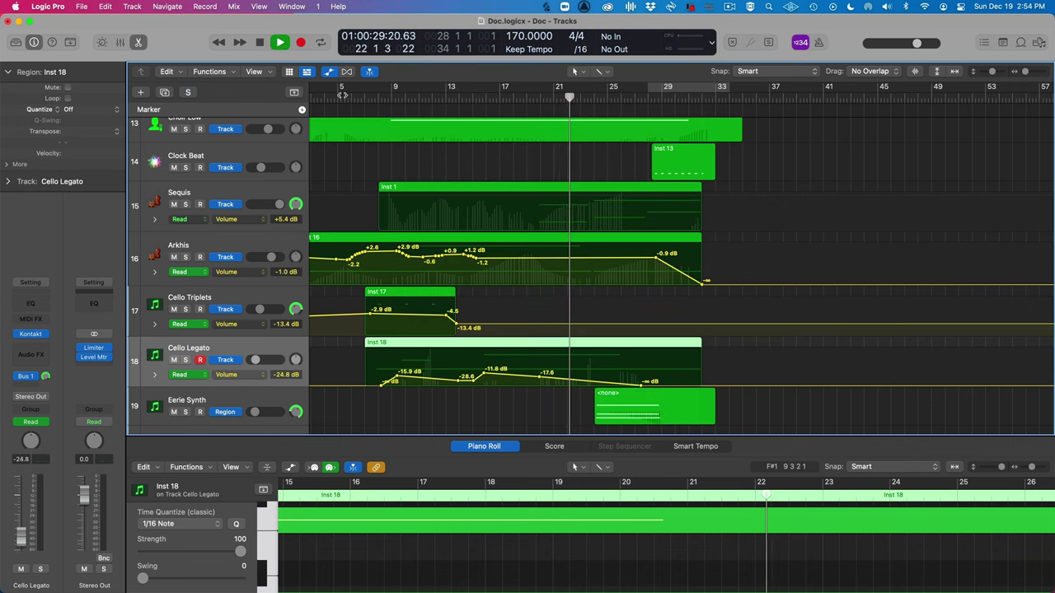
pyautogui.click(341, 97)
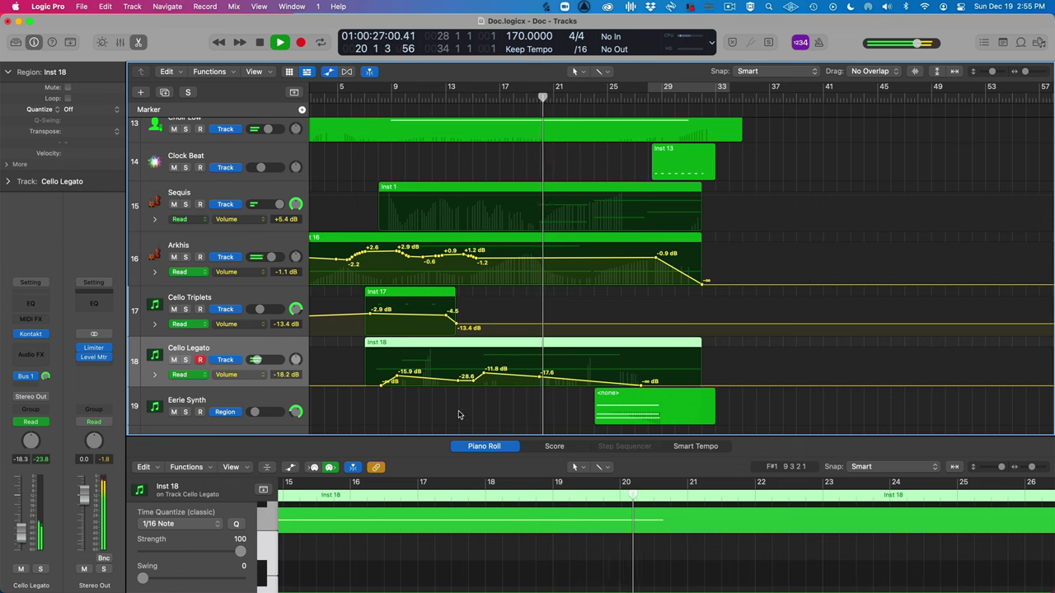
# Select the Eerie Synth track, stop playback at about bar 21, and open its Massive X instrument for viewing.
pyautogui.click(225, 401)
pyautogui.press('space')
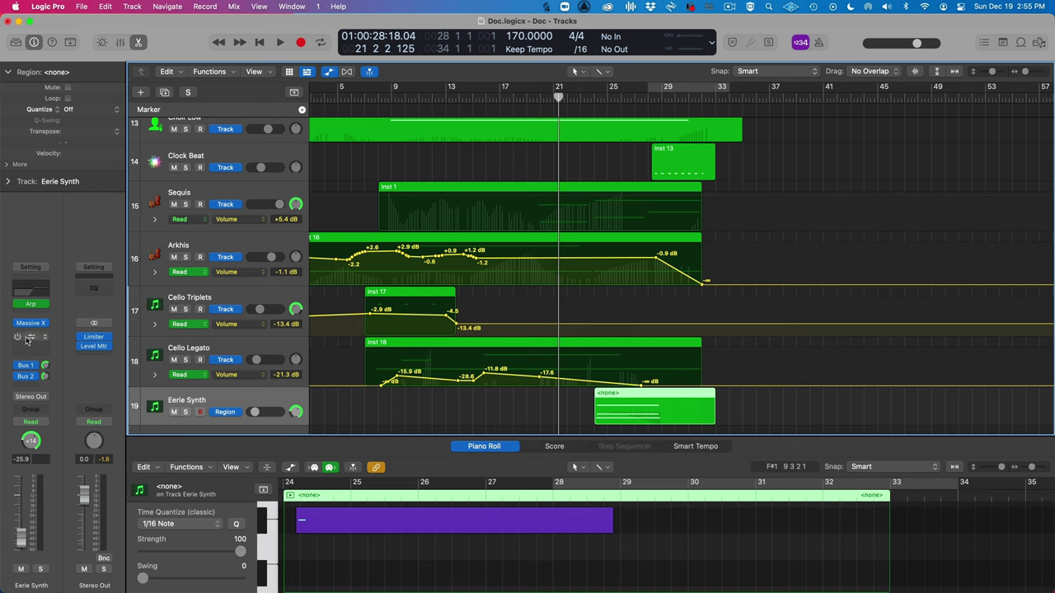
pyautogui.moveTo(31, 327)
pyautogui.press('v')
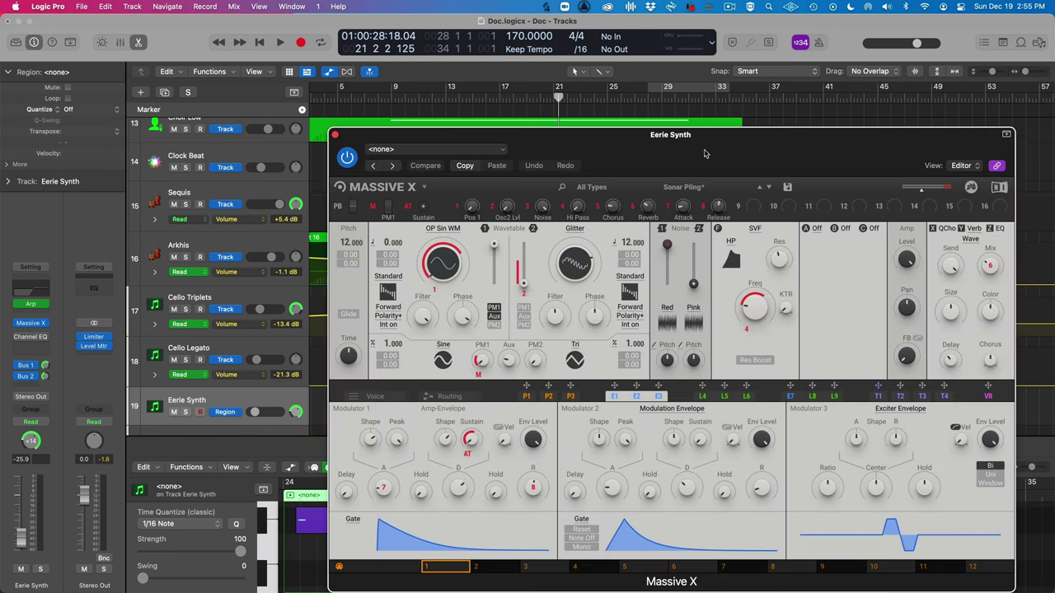
pyautogui.moveTo(704, 154); pyautogui.dragTo(629, 91)
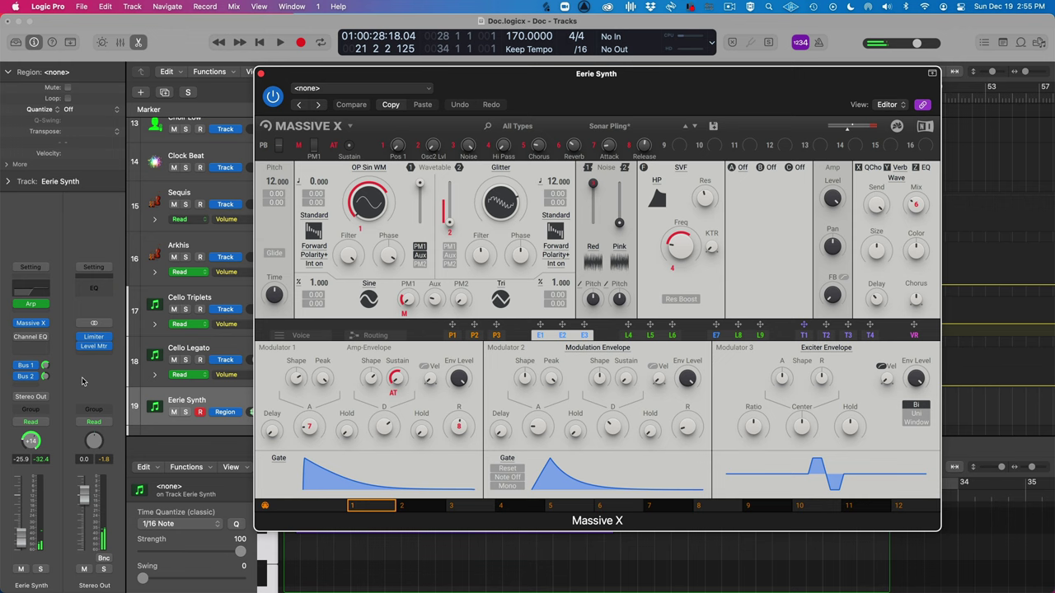
# Review the Eerie Synth's Bus 2 send with its Tape Delay and its Bus 1 send with its reverb, closing the delay window.
pyautogui.moveTo(29, 341)
pyautogui.click(14, 337)
pyautogui.click(26, 368)
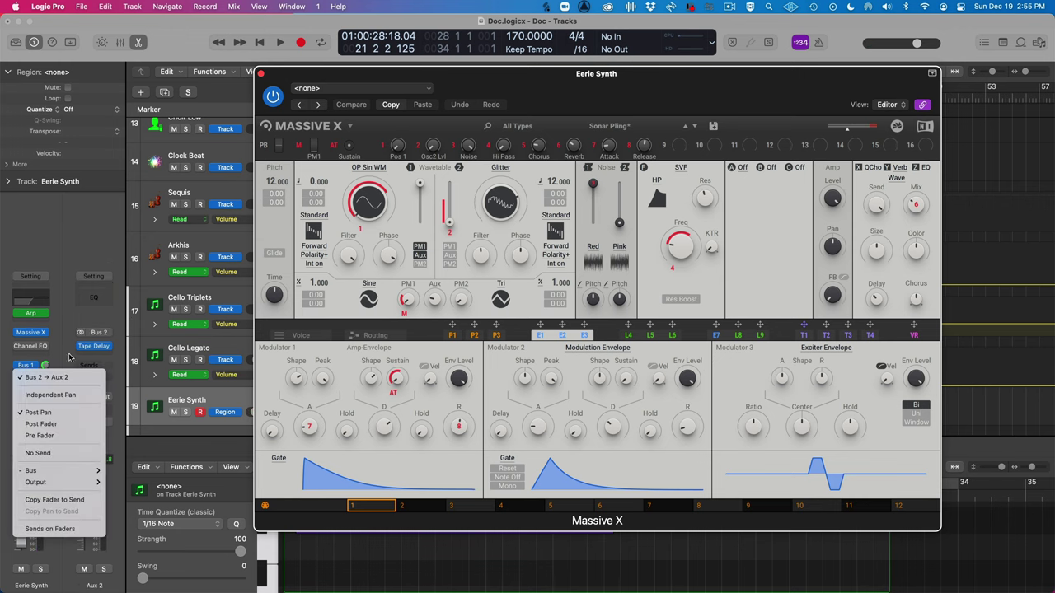
pyautogui.click(60, 351)
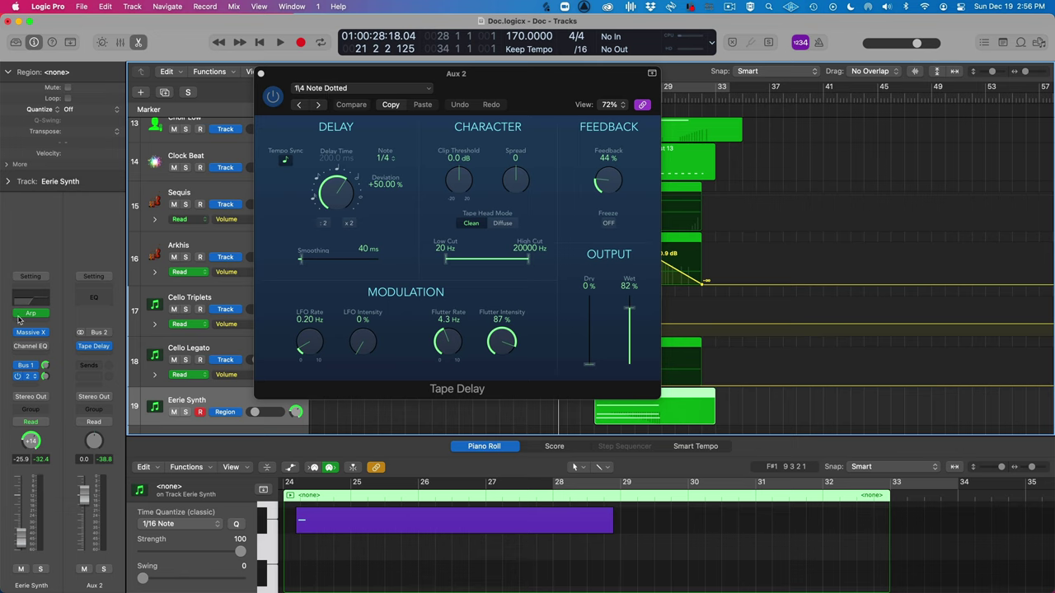
pyautogui.click(27, 365)
pyautogui.click(66, 246)
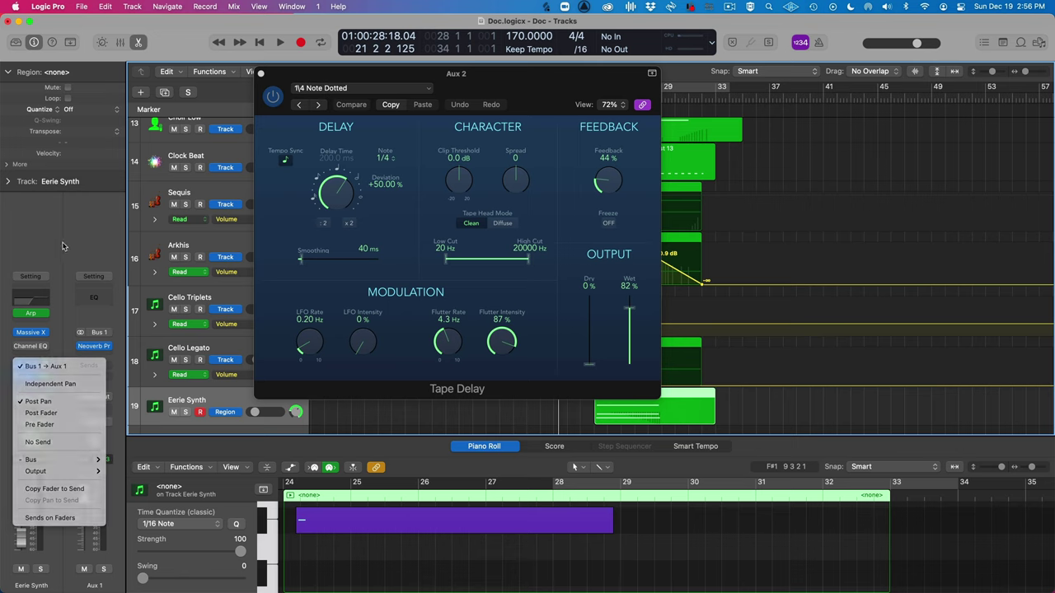
pyautogui.click(260, 73)
# Solo Eerie Synth, play it from bar 21 to about bar 31, and inspect its Arpeggiator settings.
pyautogui.press('s')
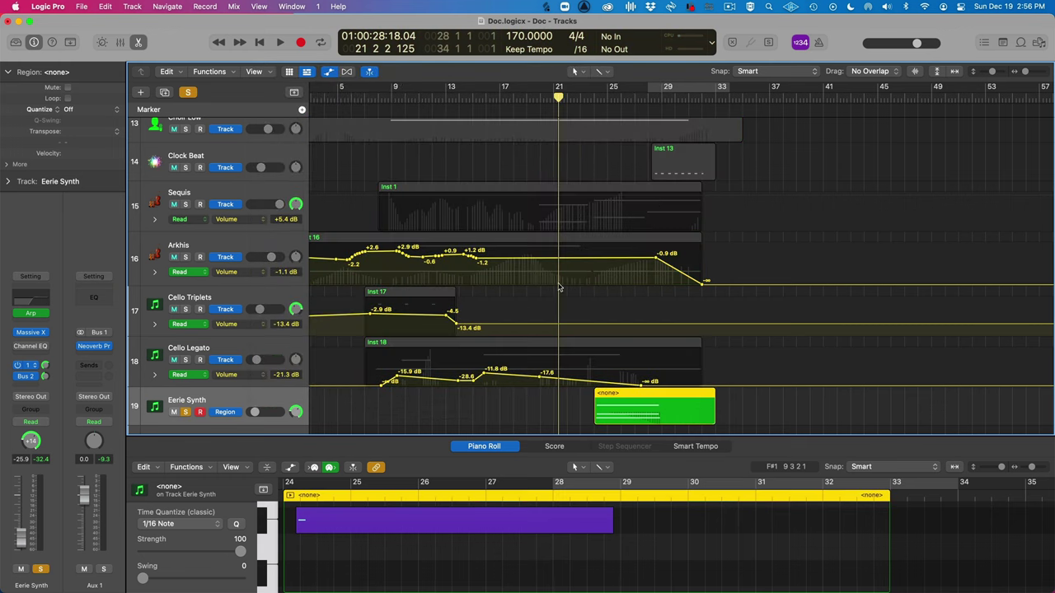
pyautogui.press('space')
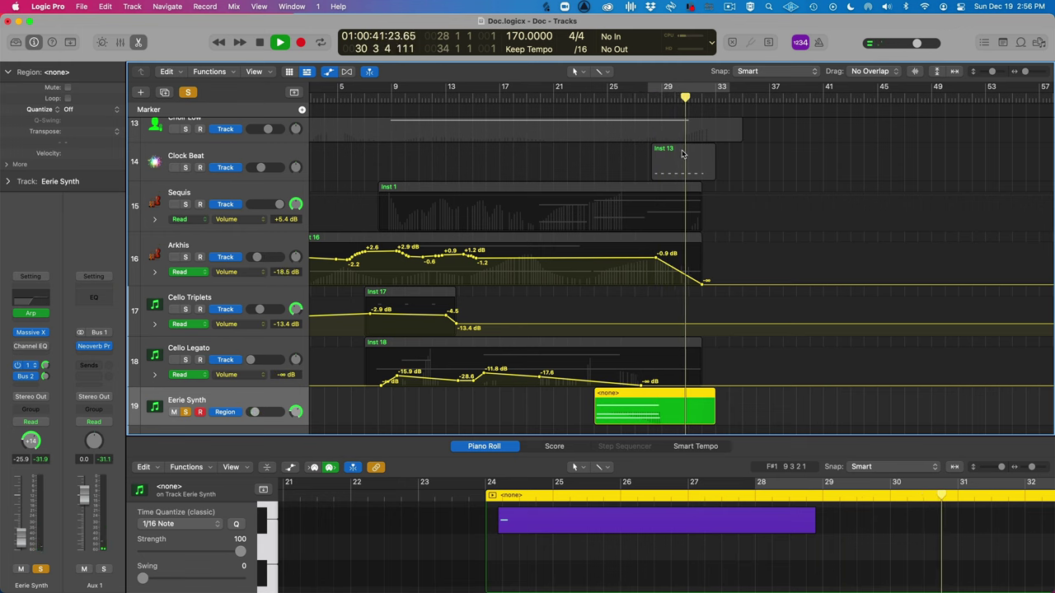
pyautogui.press('space')
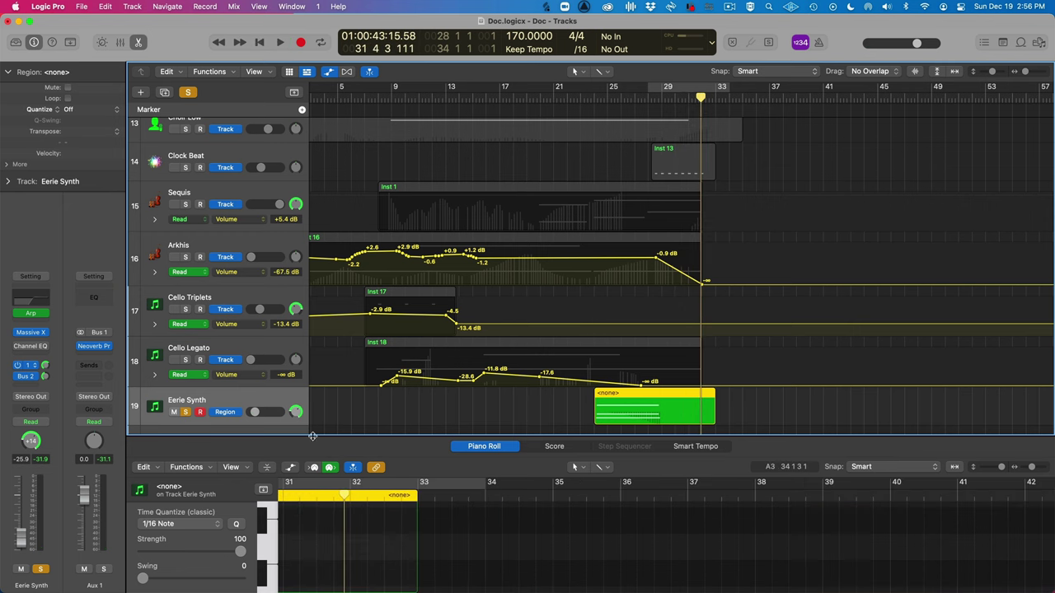
pyautogui.click(31, 316)
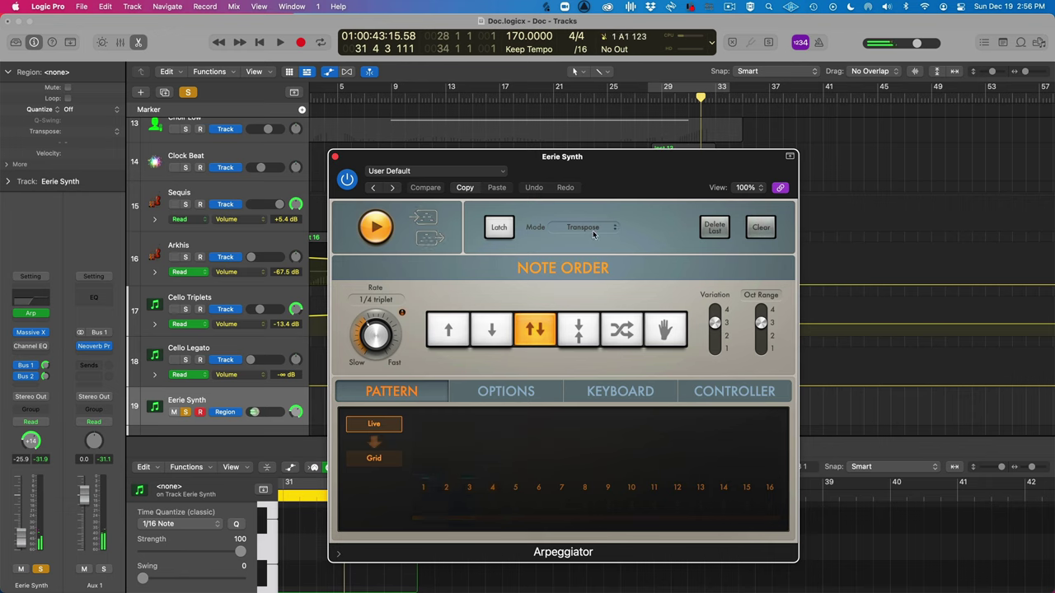
pyautogui.click(335, 157)
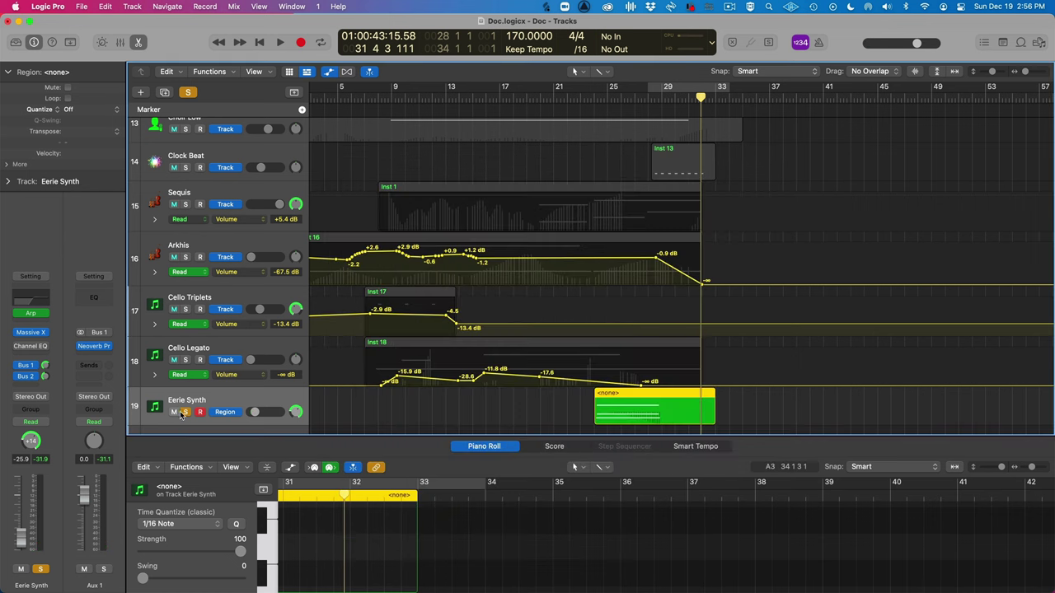
# Clear the Eerie Synth solo and play the full mix from about bar 20.
pyautogui.click(185, 412)
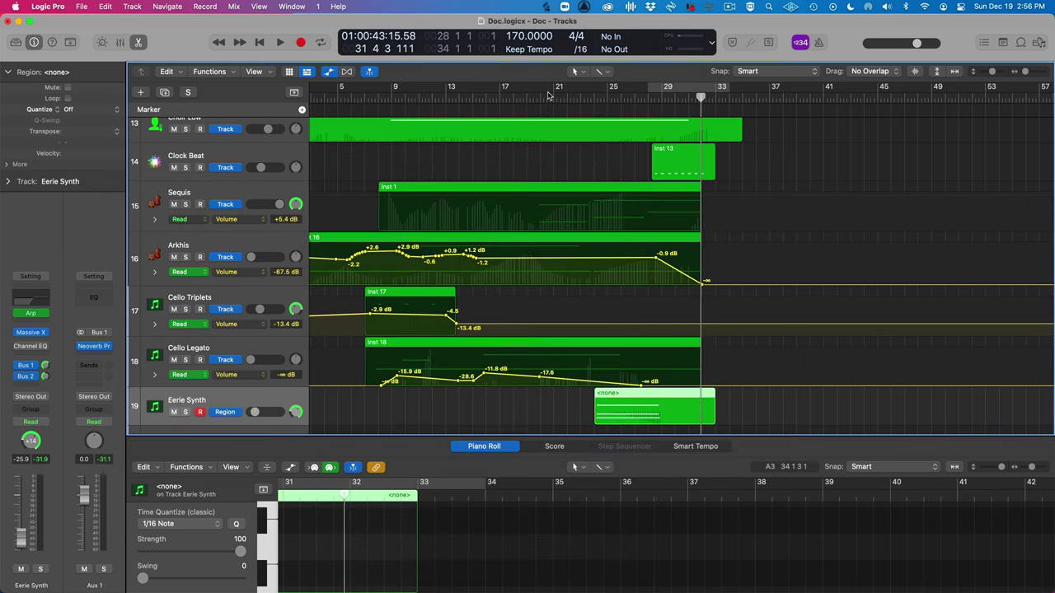
pyautogui.click(548, 96)
pyautogui.press('space')
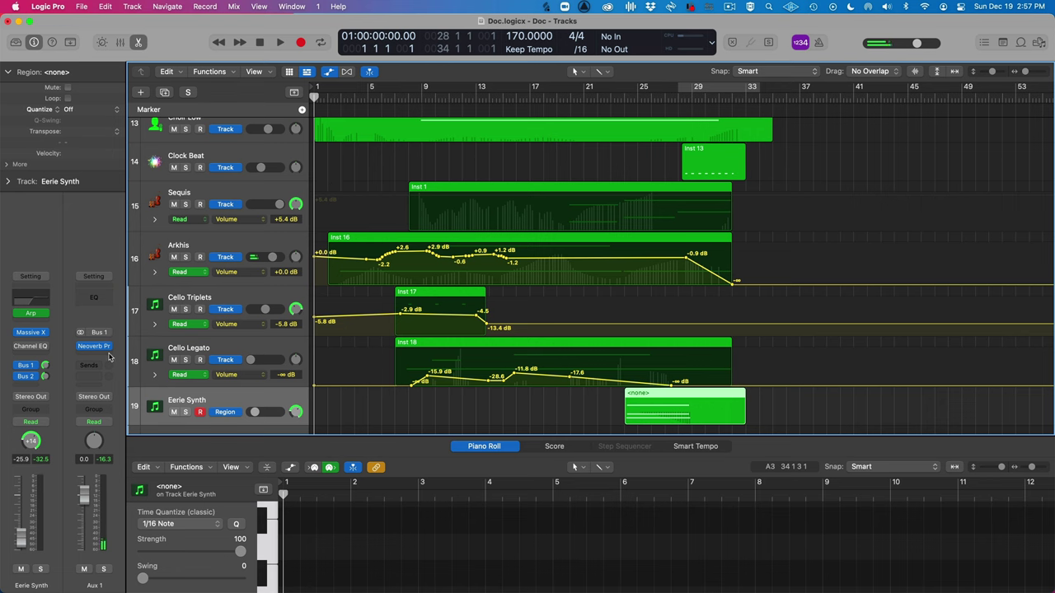
# Select Cello Legato to show the Stereo Out channel and inspect its Limiter and Level Meter plug-ins.
pyautogui.click(217, 352)
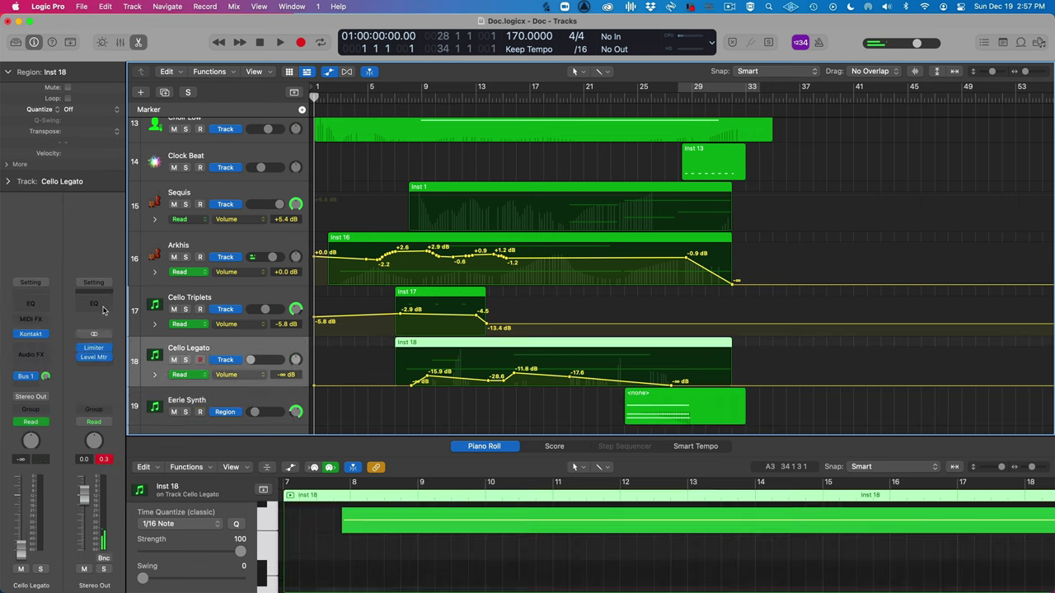
pyautogui.click(96, 351)
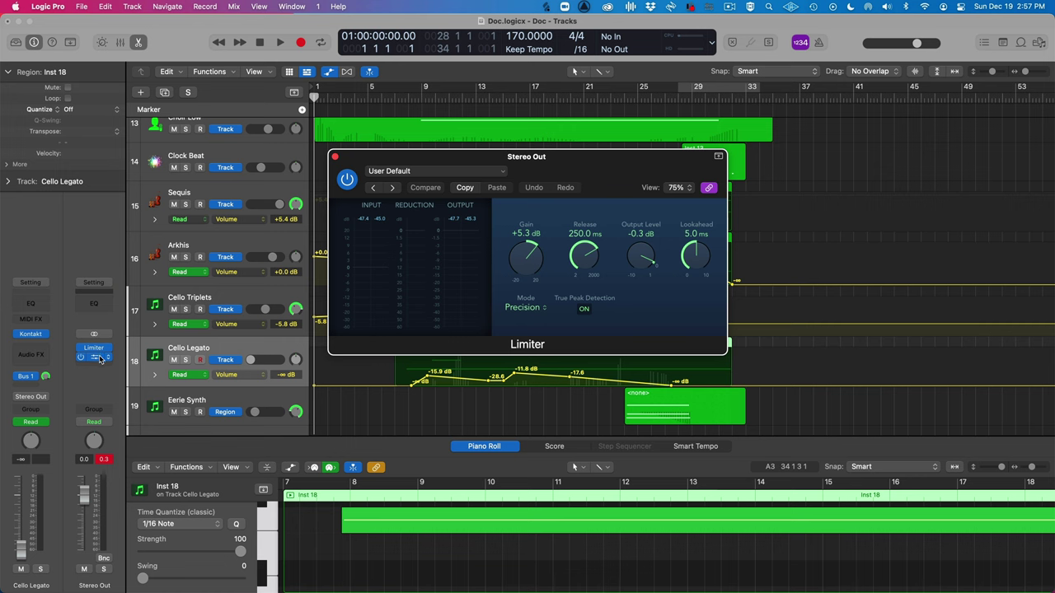
pyautogui.click(100, 358)
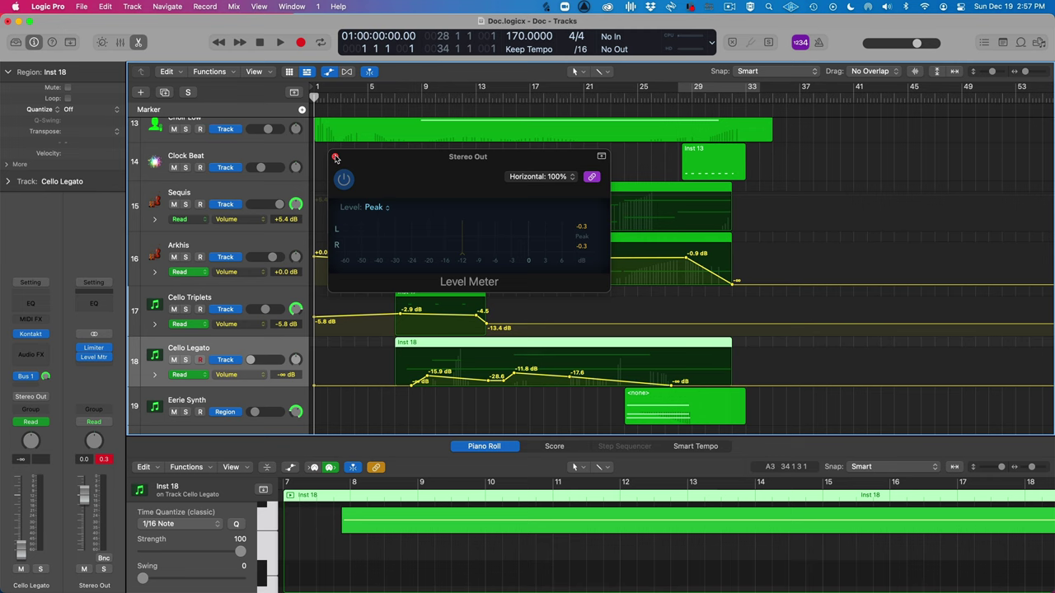
pyautogui.click(334, 157)
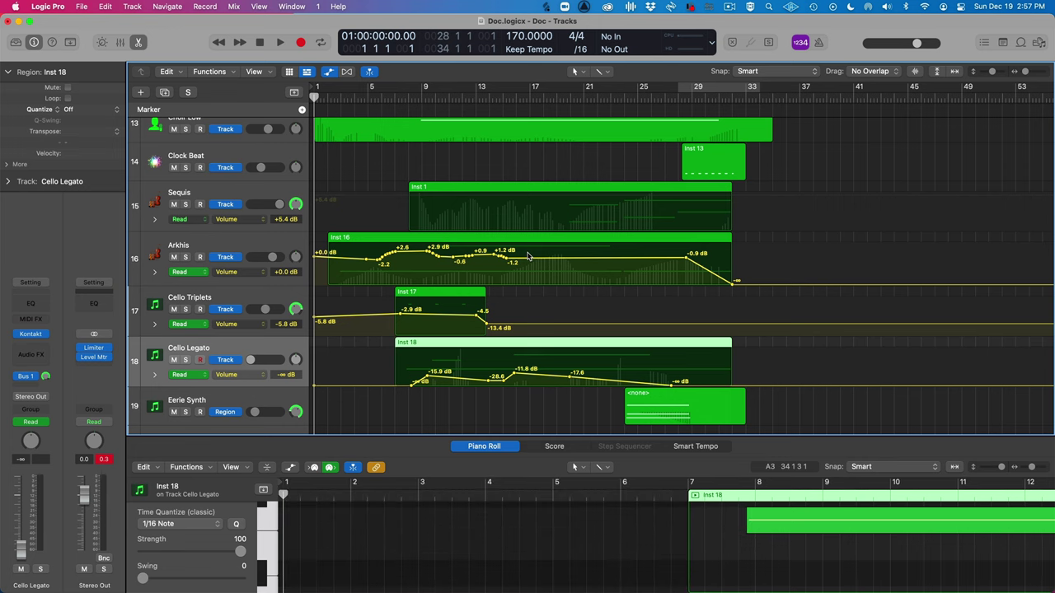
# Hide the track automation and play the complete cue from bar 1 with the first tracks in view.
pyautogui.scroll(15, 529, 256)
pyautogui.press('a')
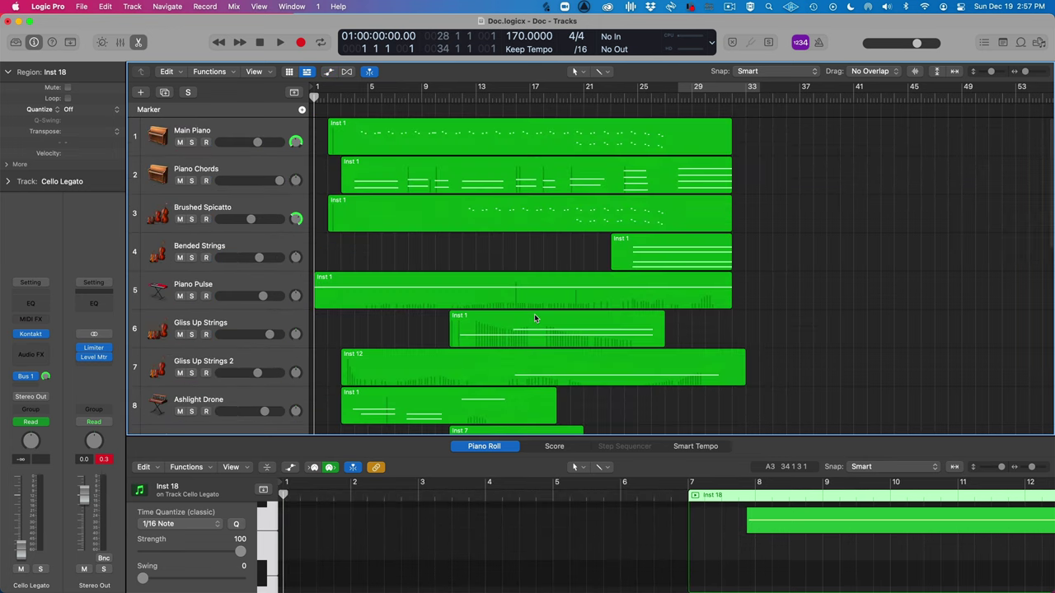
pyautogui.press('space')
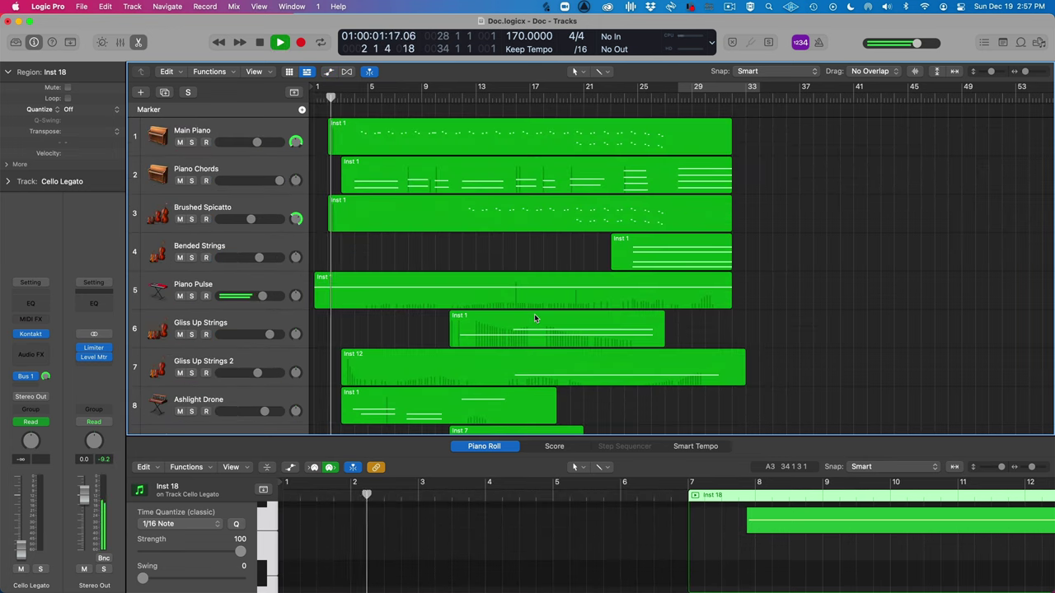